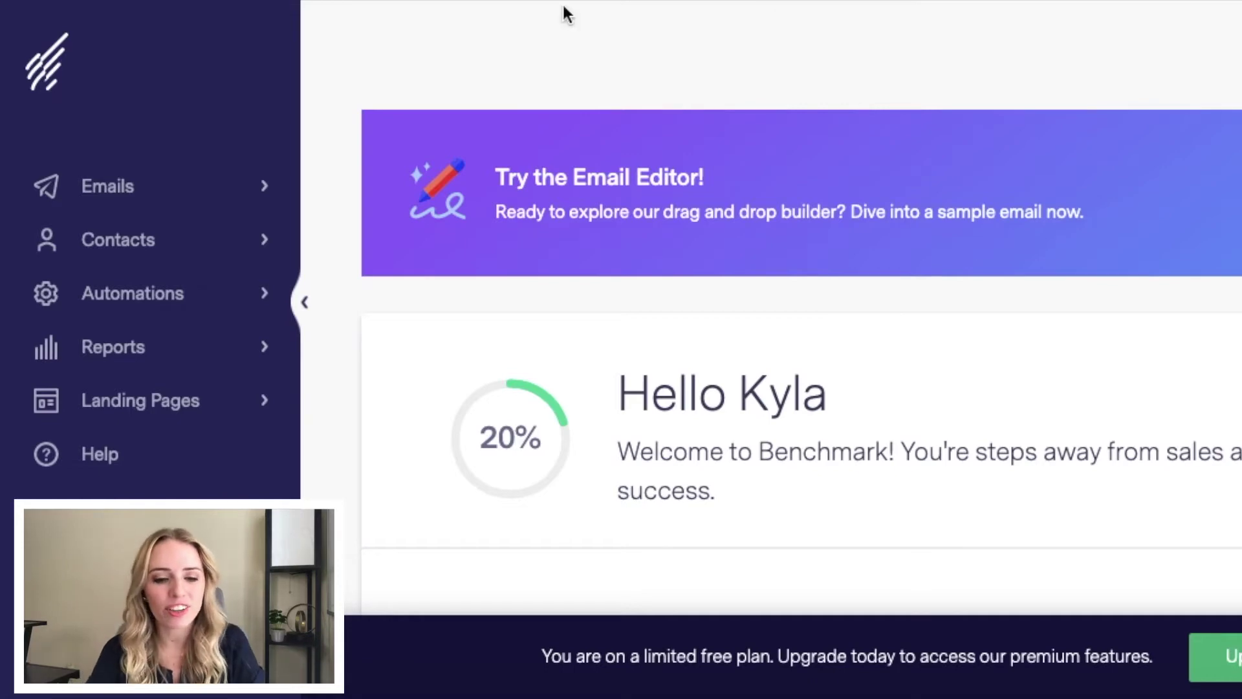
Step: Go to Contacts > Contact Lists and review the Sample Contact List and Master Unsubscribe List
{"action": "left_click", "coordinate": [265, 245]}
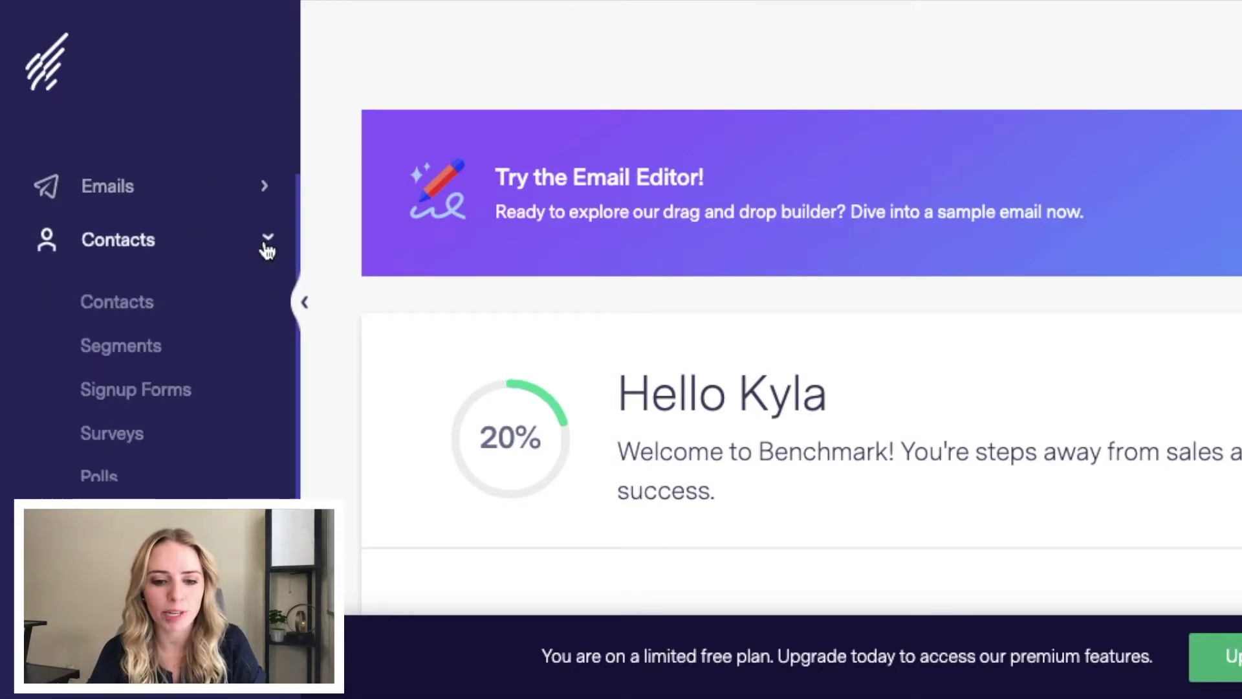
{"action": "left_click", "coordinate": [141, 305]}
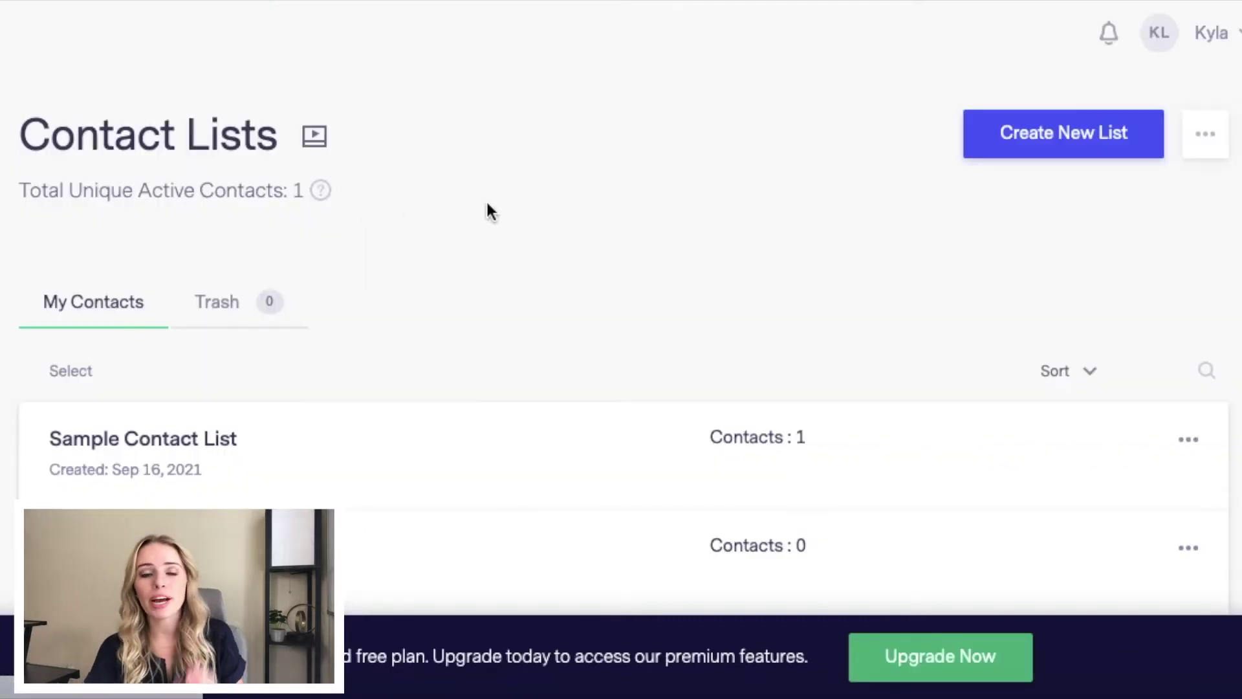
{"action": "scroll", "coordinate": [483, 203], "scroll_direction": "down", "scroll_amount": 1}
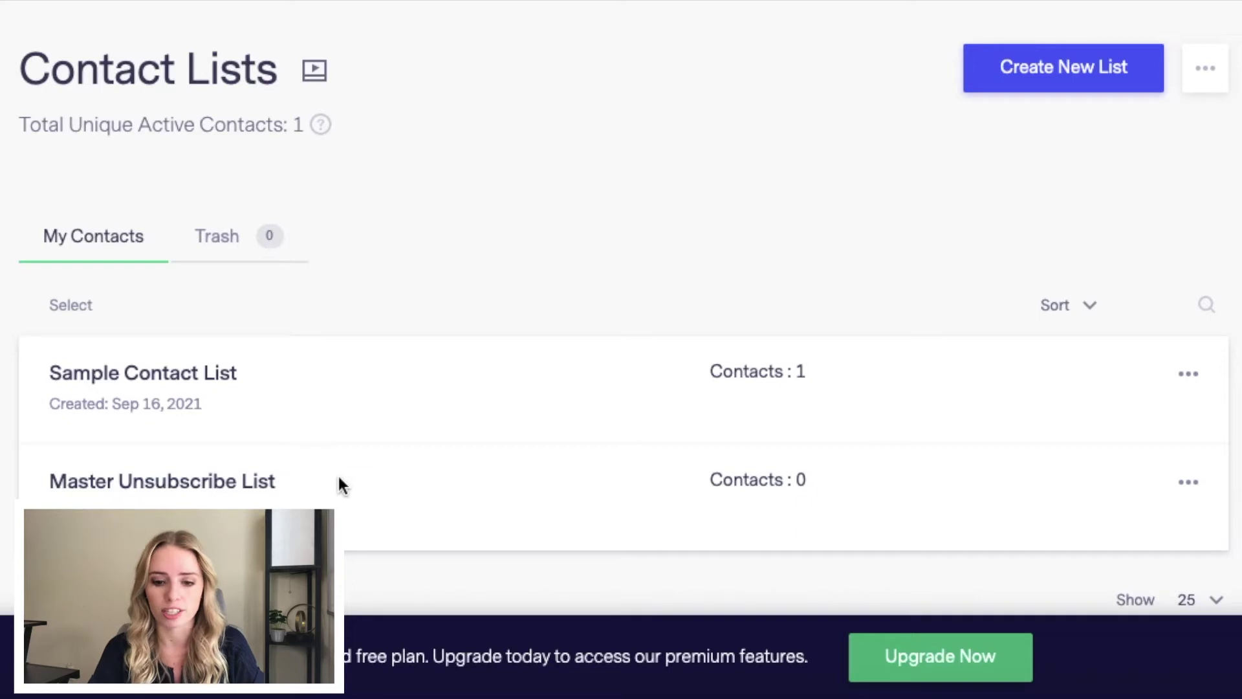
{"action": "scroll", "coordinate": [255, 374], "scroll_direction": "up", "scroll_amount": 1}
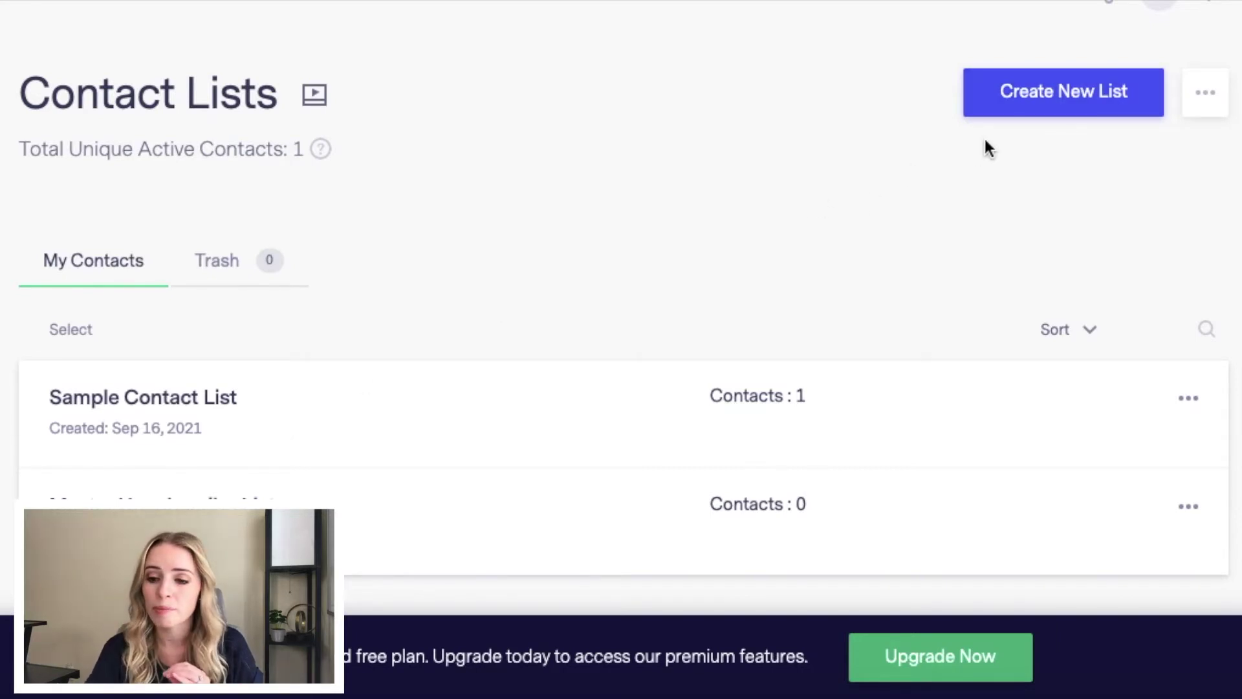
Step: Create a regular list, added manually one by one, named 'Master List'
{"action": "left_click", "coordinate": [1055, 113]}
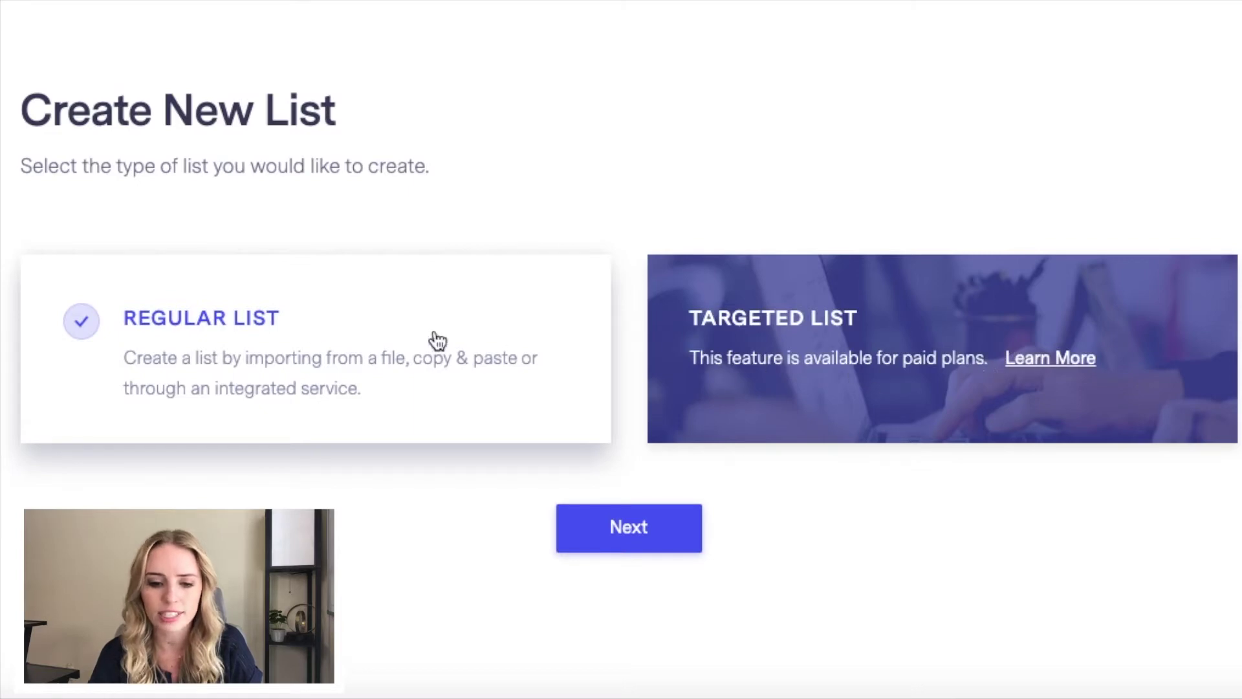
{"action": "left_click", "coordinate": [602, 532]}
{"action": "scroll", "coordinate": [602, 532], "scroll_direction": "down", "scroll_amount": 1}
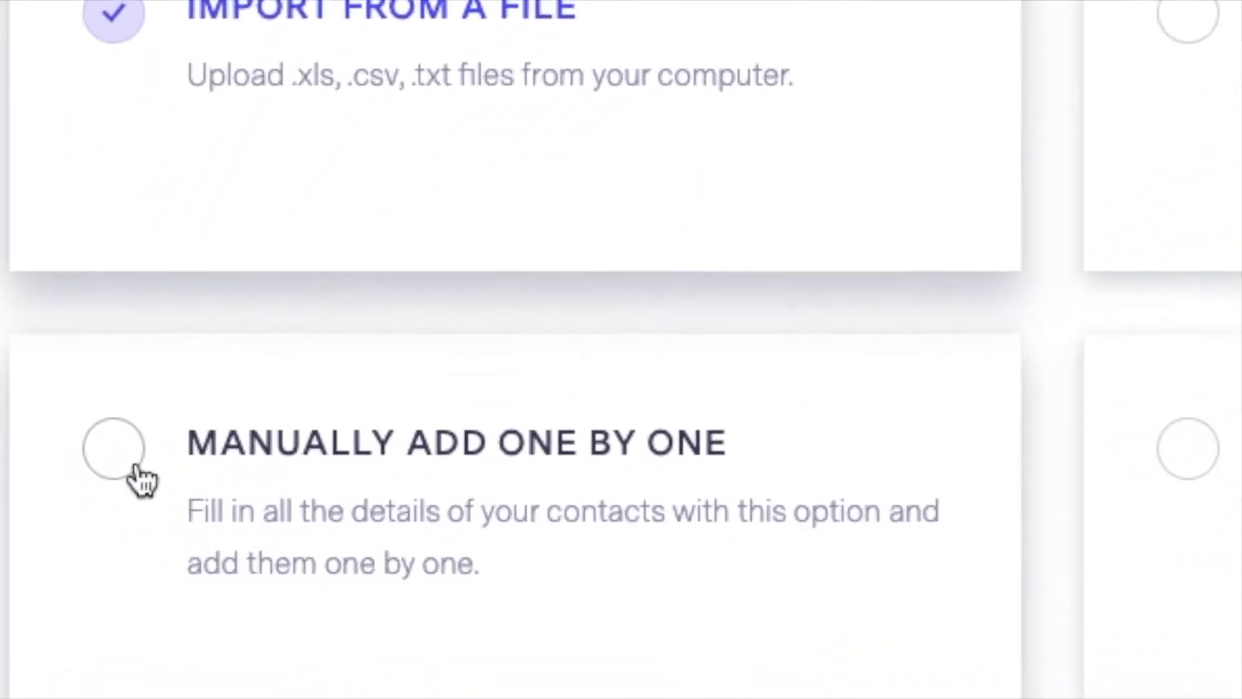
{"action": "left_click", "coordinate": [110, 469]}
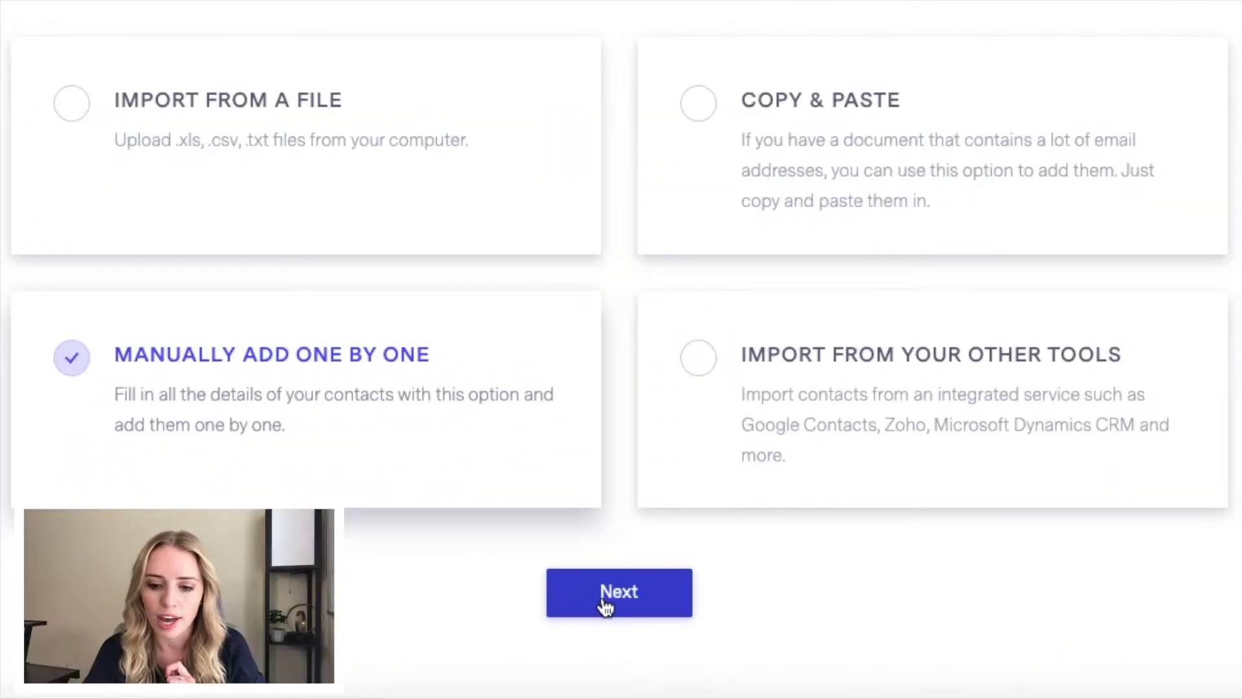
{"action": "left_click", "coordinate": [605, 607]}
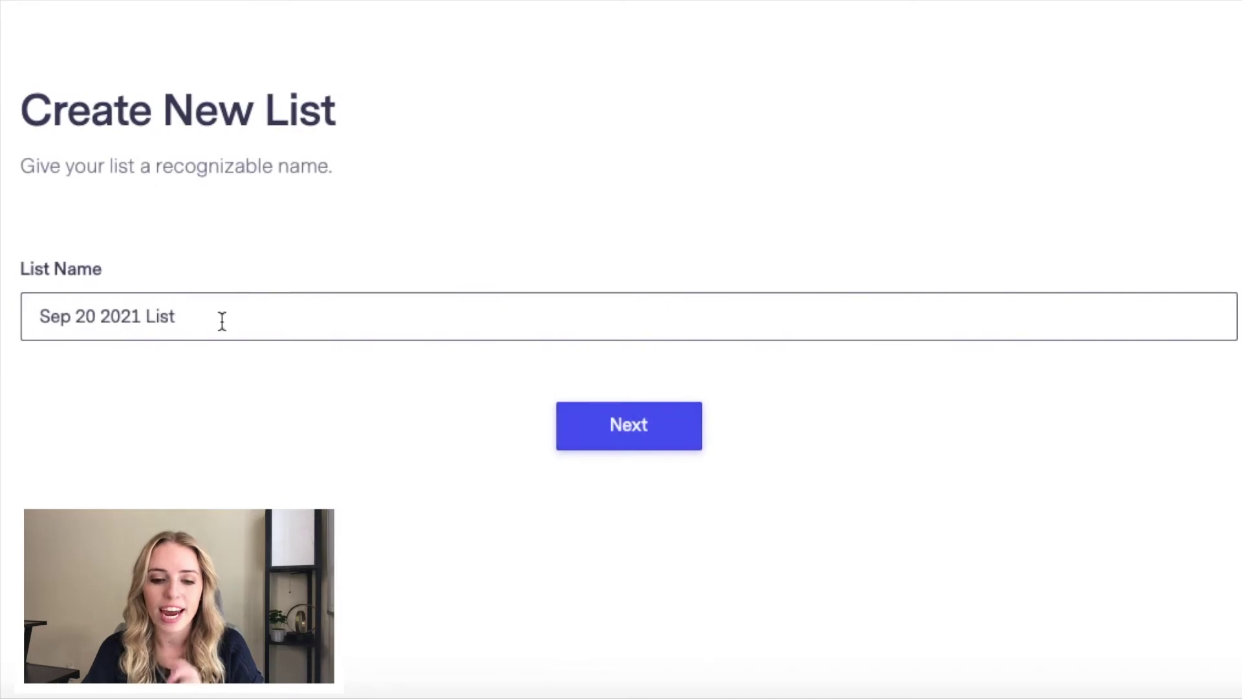
{"action": "left_click_drag", "start_coordinate": [185, 320], "coordinate": [30, 315]}
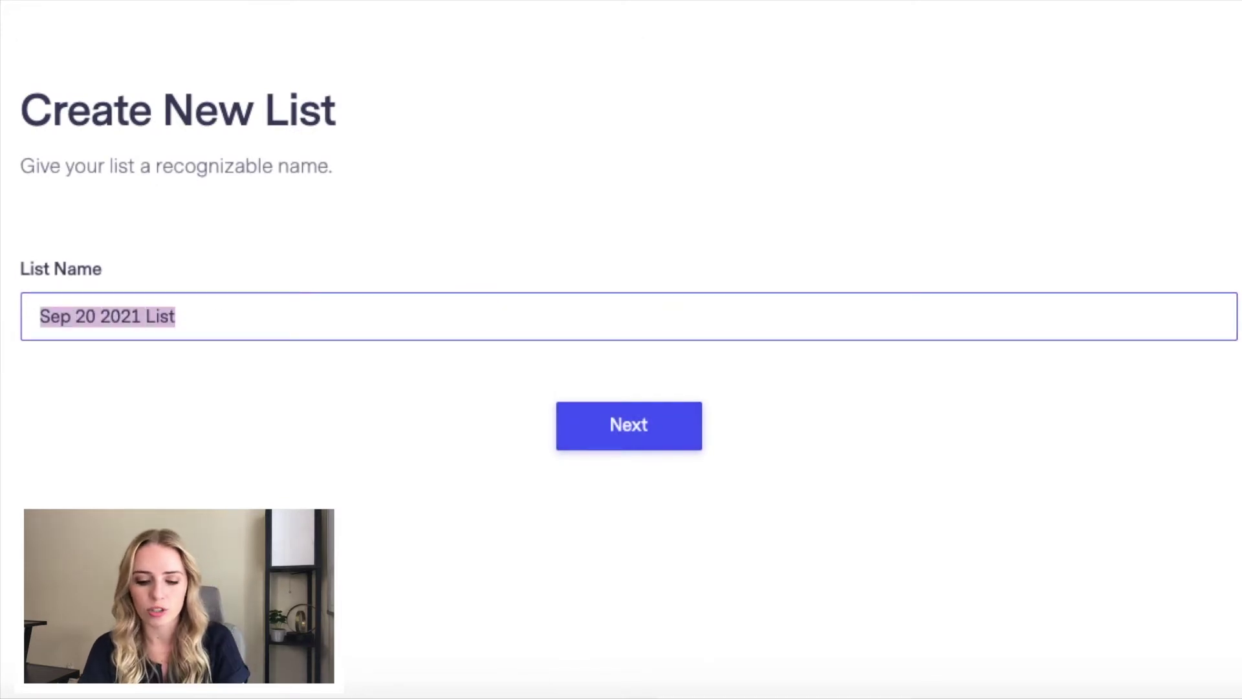
{"action": "type", "text": "Master"}
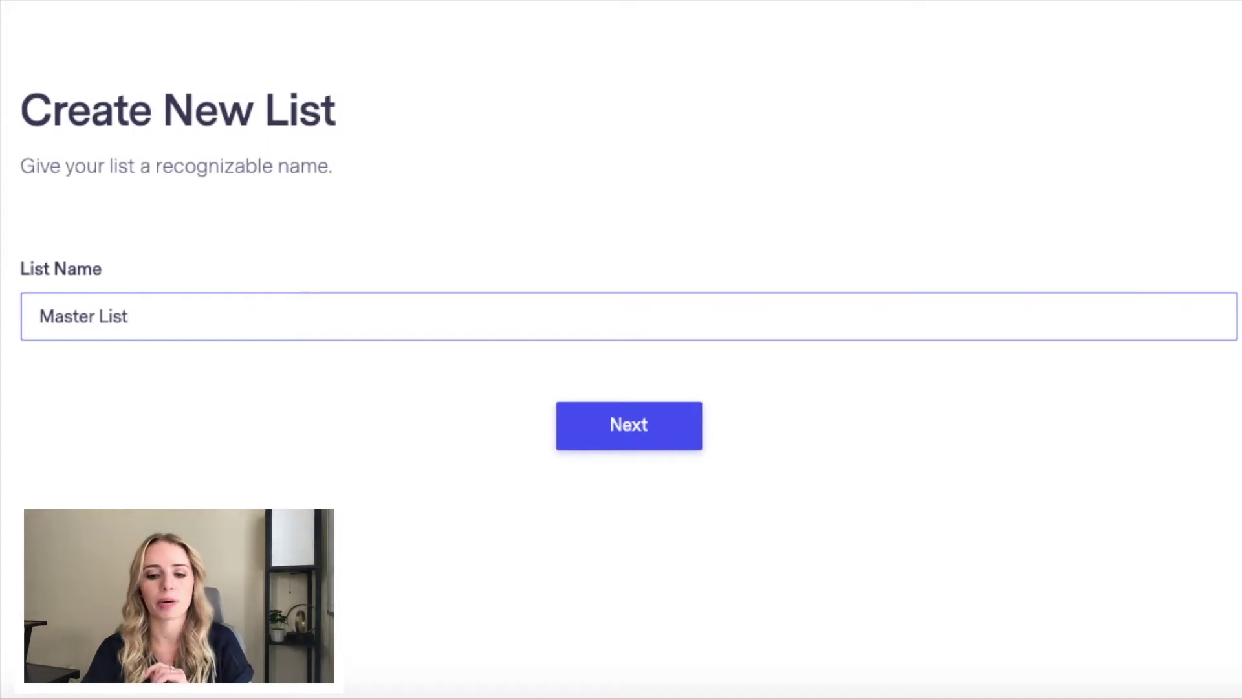
{"action": "left_click", "coordinate": [632, 447]}
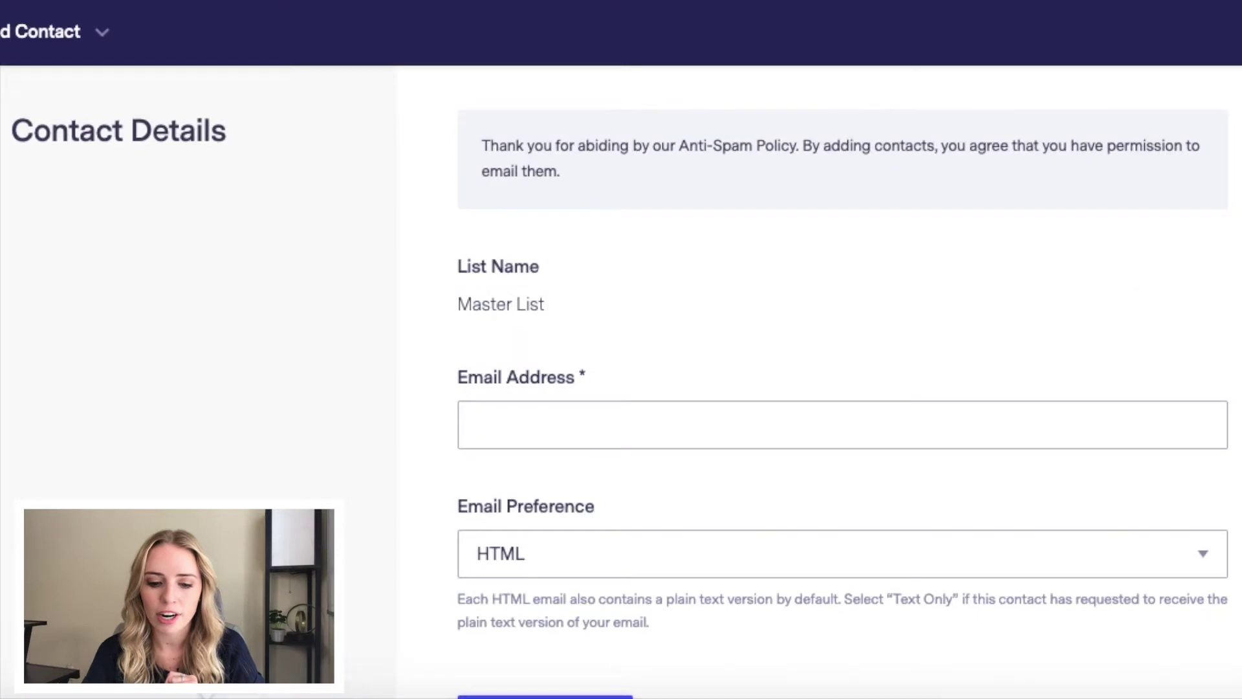
Step: Copy the contact's email address from the notes into the Email Address field
{"action": "key", "text": "super+Tab"}
{"action": "left_click", "coordinate": [40, 152]}
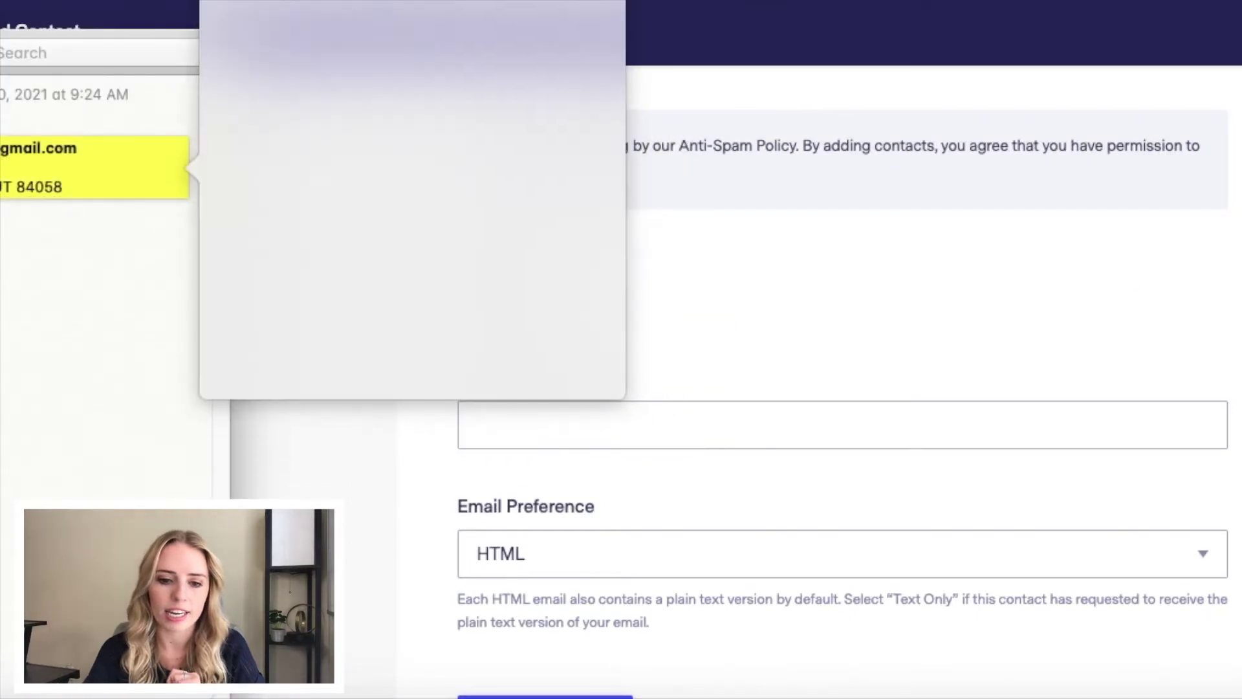
{"action": "left_click", "coordinate": [76, 255]}
{"action": "left_click", "coordinate": [500, 423]}
{"action": "left_click", "coordinate": [499, 427]}
{"action": "key", "text": "super+v"}
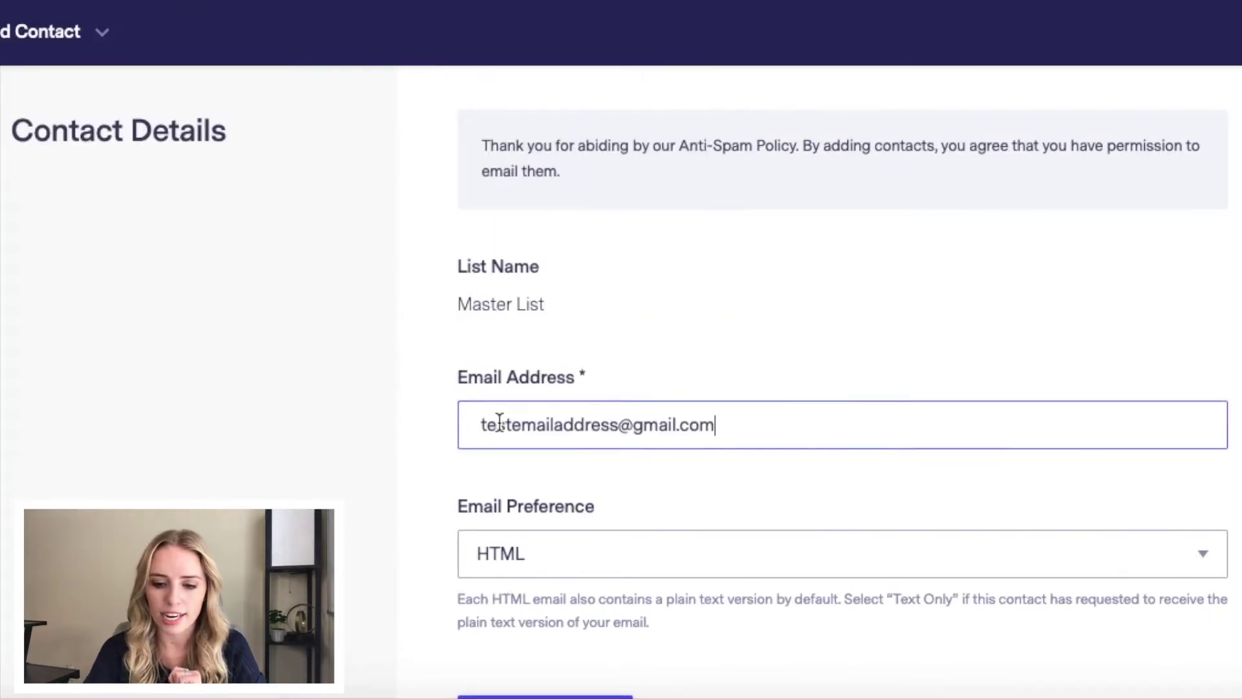
Step: Add the contact to Master List, check the result, then go back a page
{"action": "scroll", "coordinate": [714, 387], "scroll_direction": "down", "scroll_amount": 8}
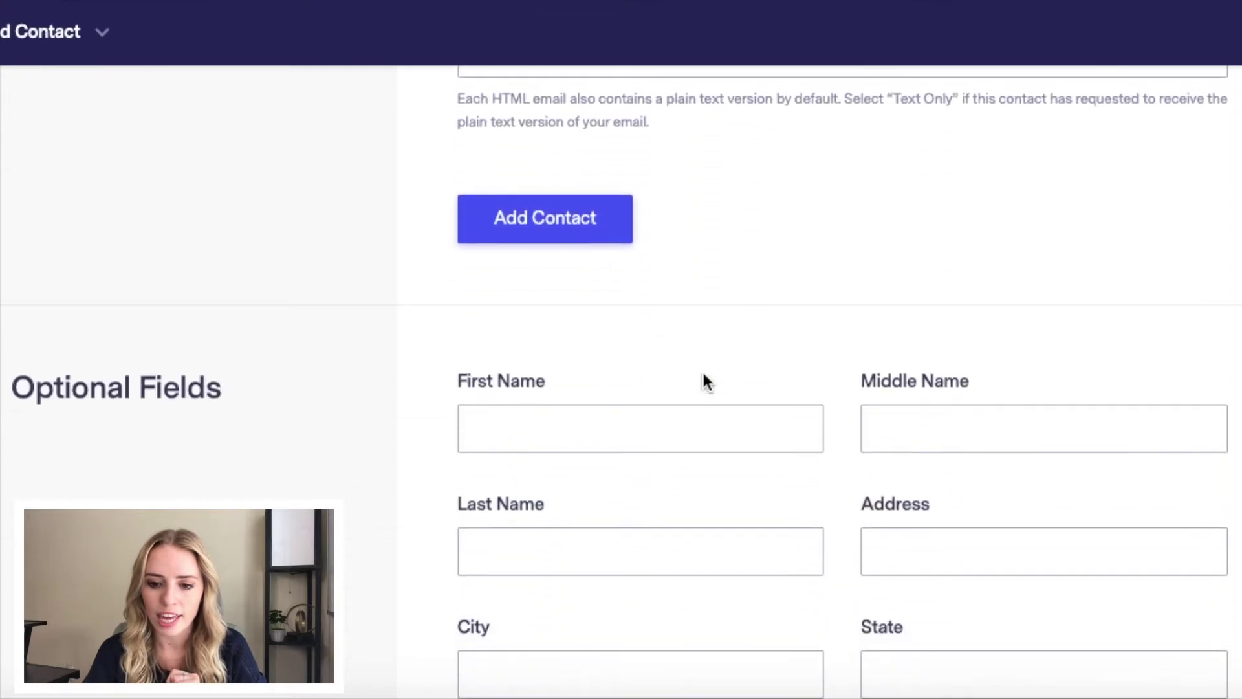
{"action": "left_click", "coordinate": [585, 242]}
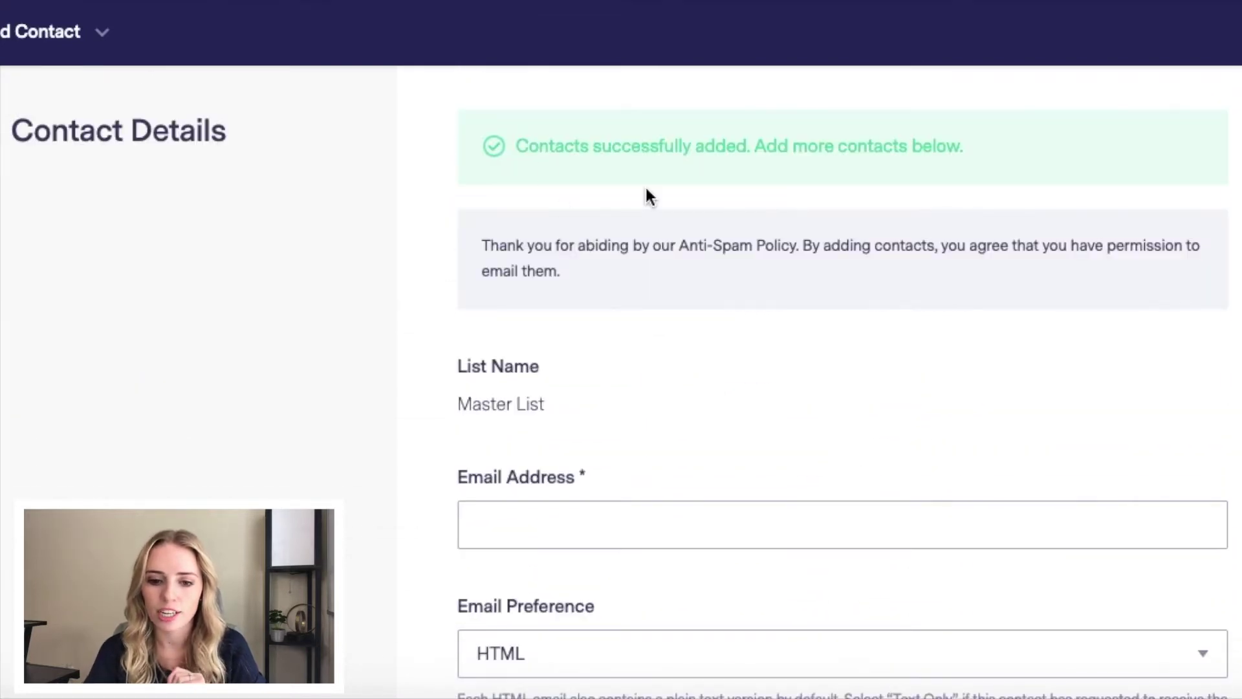
{"action": "scroll", "coordinate": [647, 189], "scroll_direction": "down", "scroll_amount": 15}
{"action": "scroll", "coordinate": [646, 189], "scroll_direction": "down", "scroll_amount": 12}
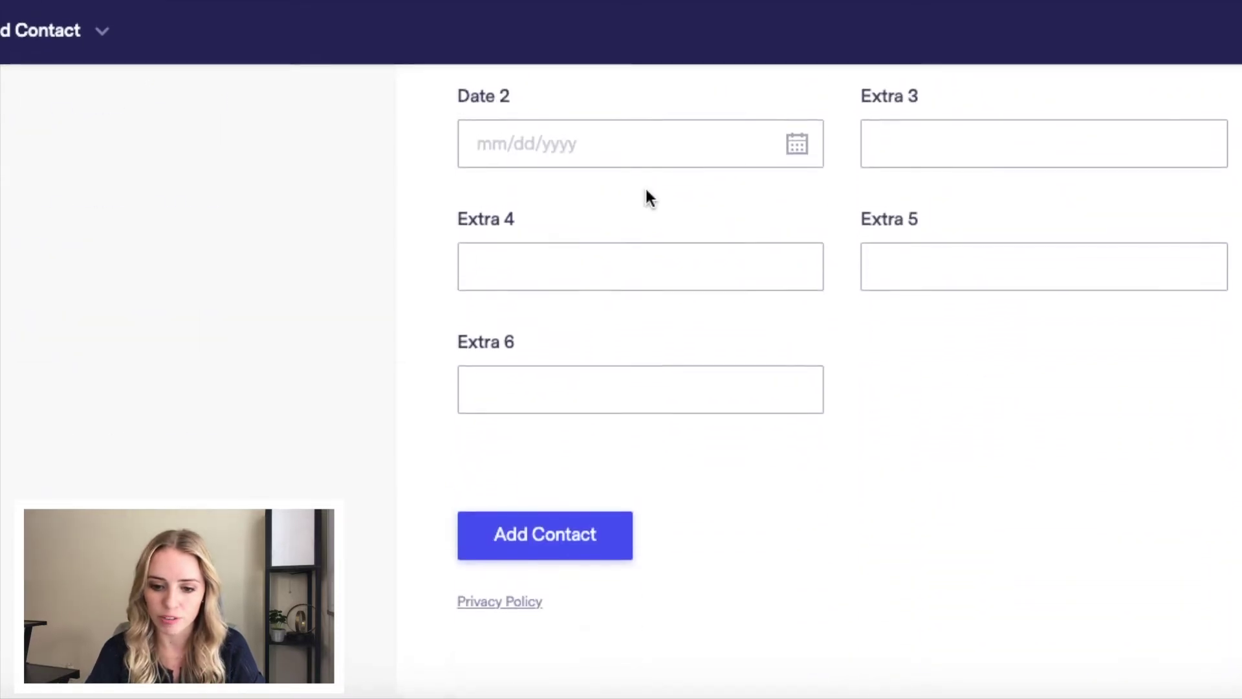
{"action": "scroll", "coordinate": [649, 197], "scroll_direction": "up", "scroll_amount": 20}
{"action": "scroll", "coordinate": [646, 190], "scroll_direction": "down", "scroll_amount": 3}
{"action": "scroll", "coordinate": [196, 481], "scroll_direction": "up", "scroll_amount": 7}
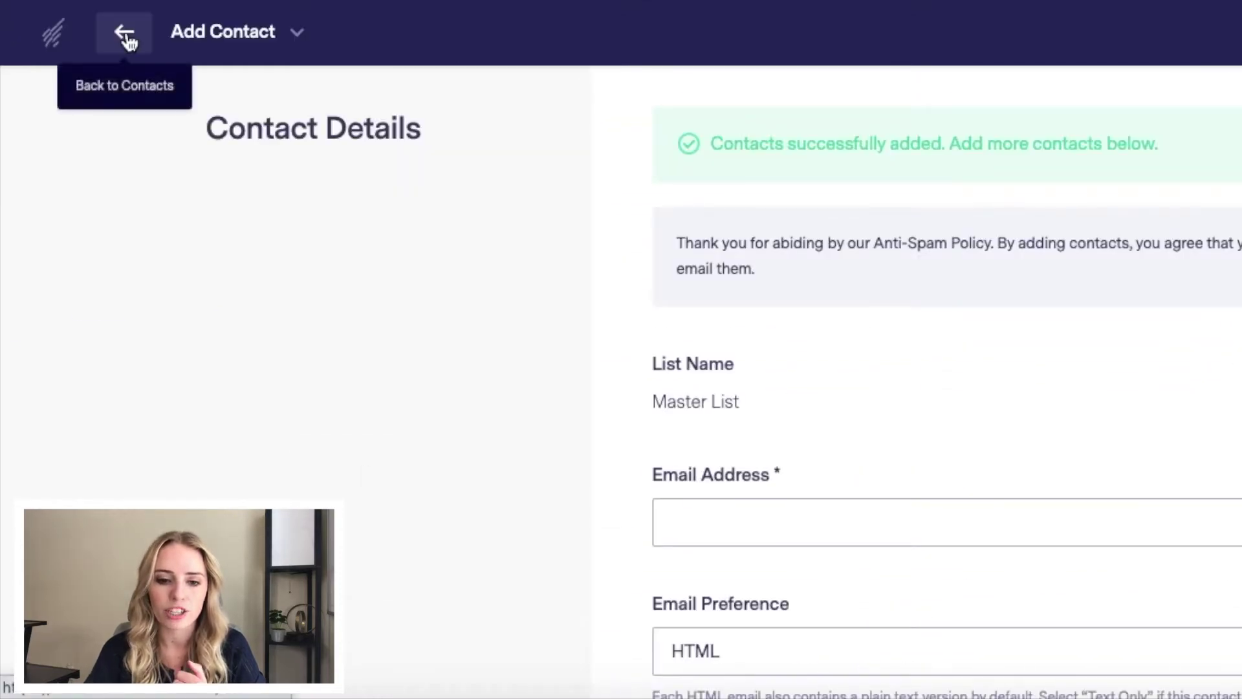
{"action": "left_click", "coordinate": [126, 39]}
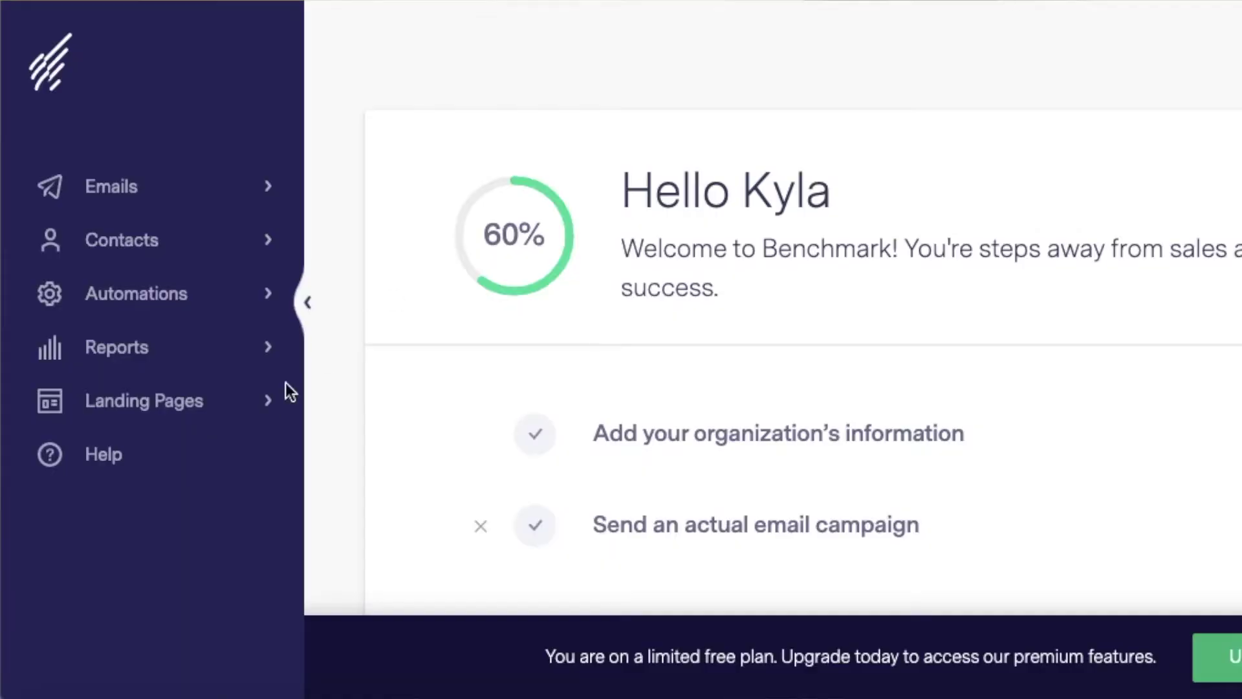
Step: Create a new landing page named 'Landing Page test' from the Landing Pages list
{"action": "left_click", "coordinate": [285, 383]}
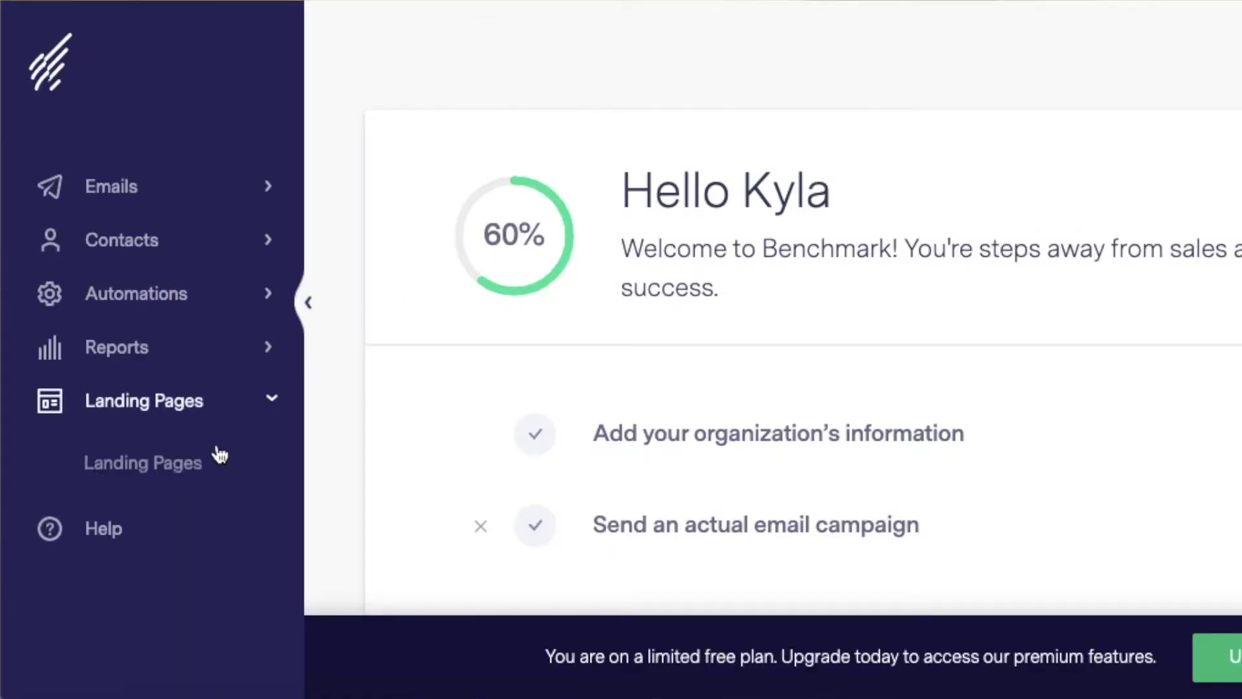
{"action": "left_click", "coordinate": [216, 452]}
{"action": "left_click", "coordinate": [1084, 130]}
{"action": "left_click", "coordinate": [602, 325]}
{"action": "type", "text": "Landing Page test"}
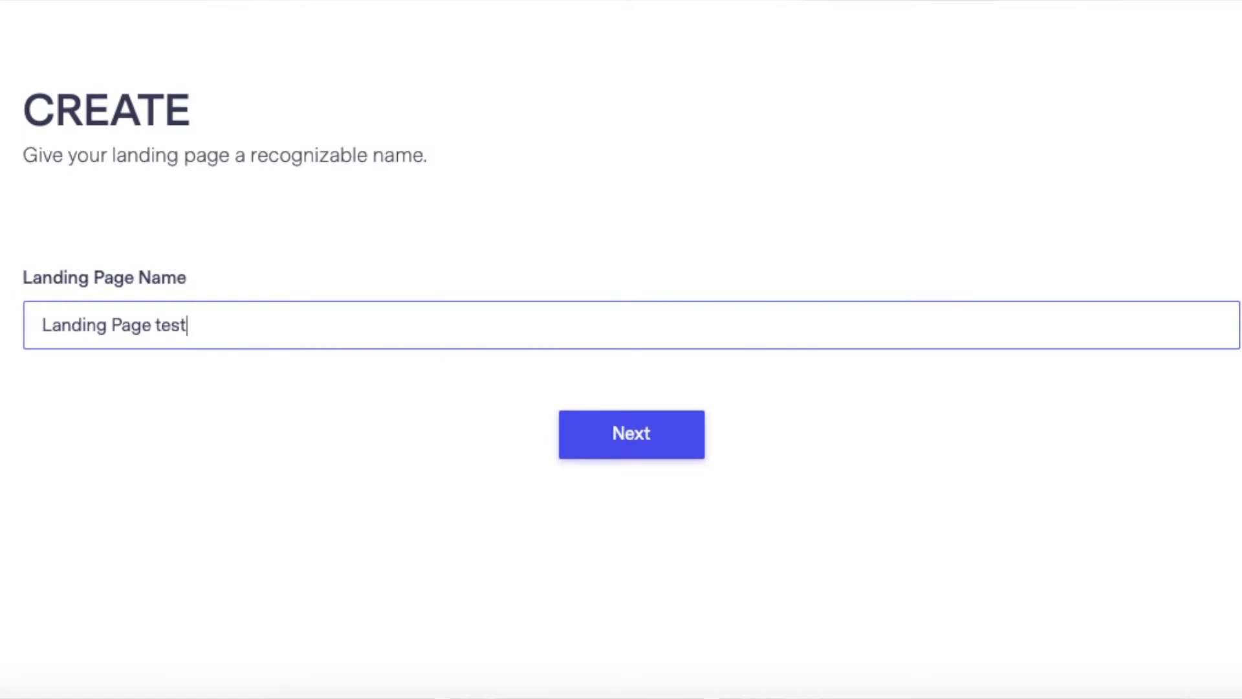
{"action": "left_click", "coordinate": [562, 427]}
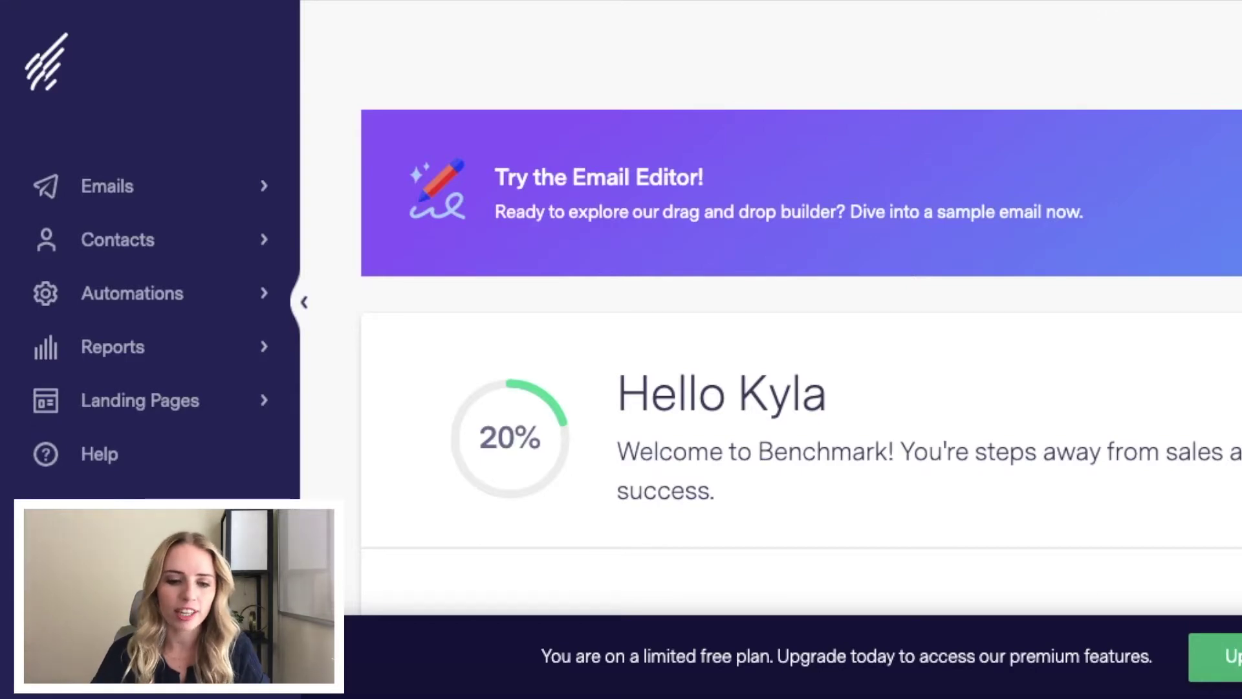
Step: Open Signup Forms under Contacts and start a new signup form
{"action": "left_click", "coordinate": [167, 241]}
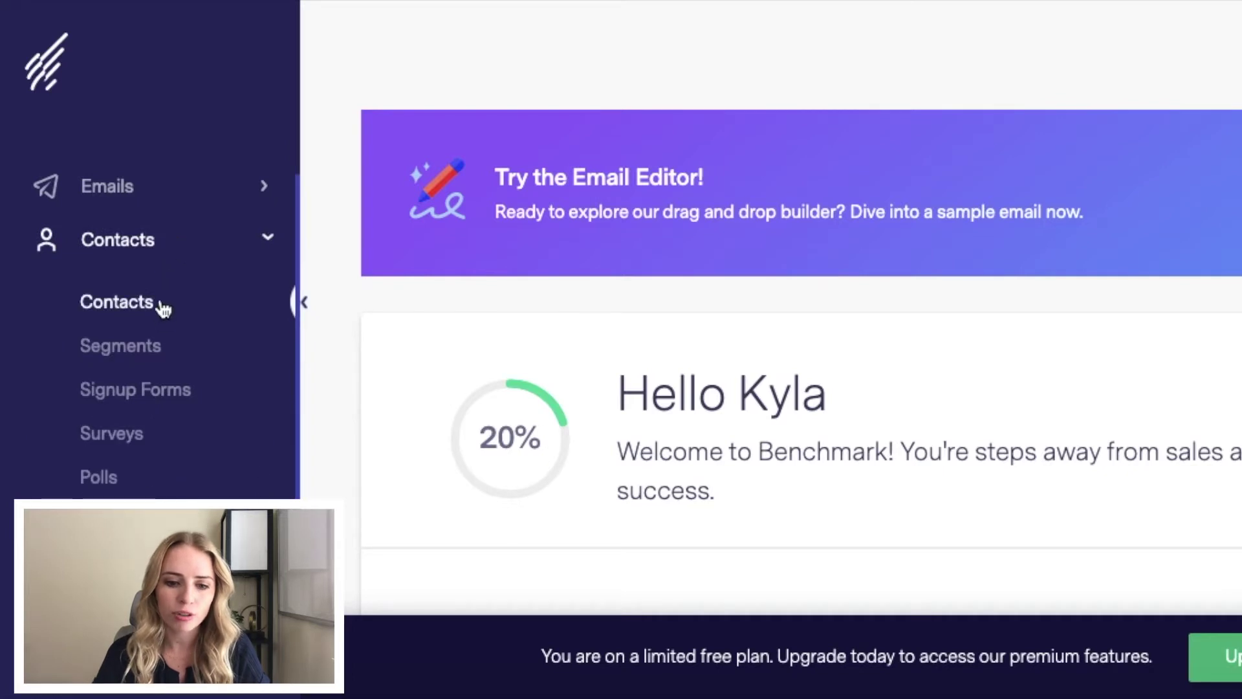
{"action": "left_click", "coordinate": [146, 402]}
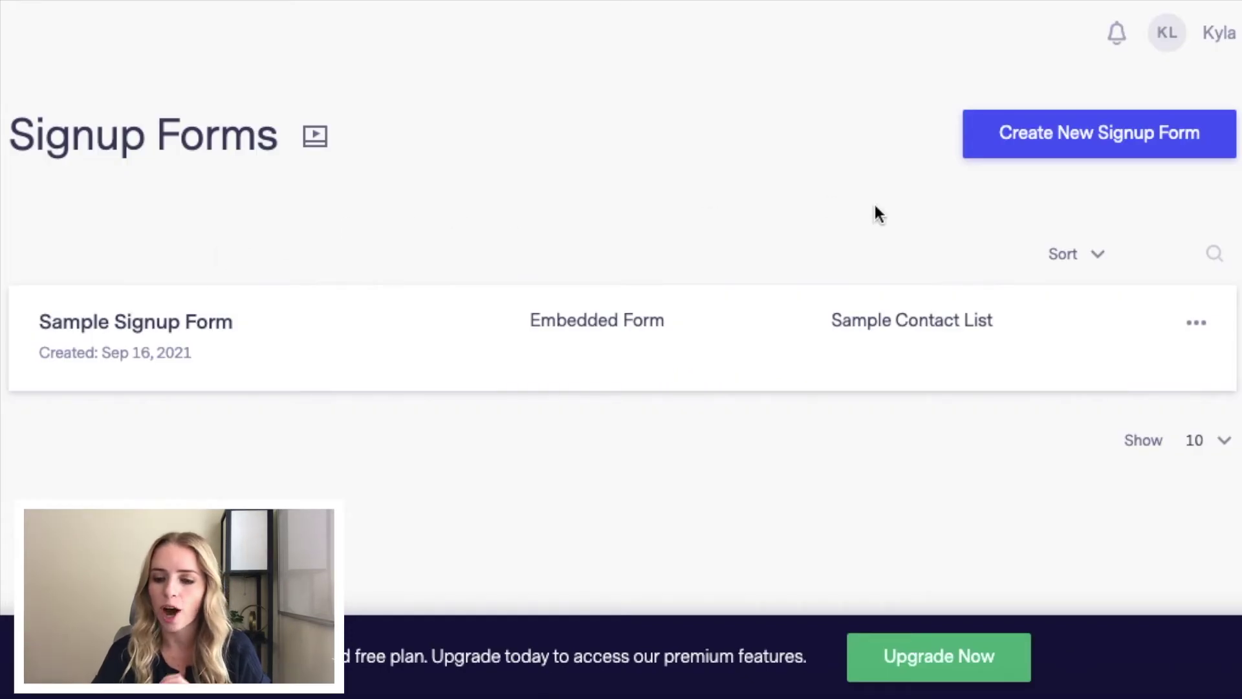
{"action": "left_click", "coordinate": [1080, 153]}
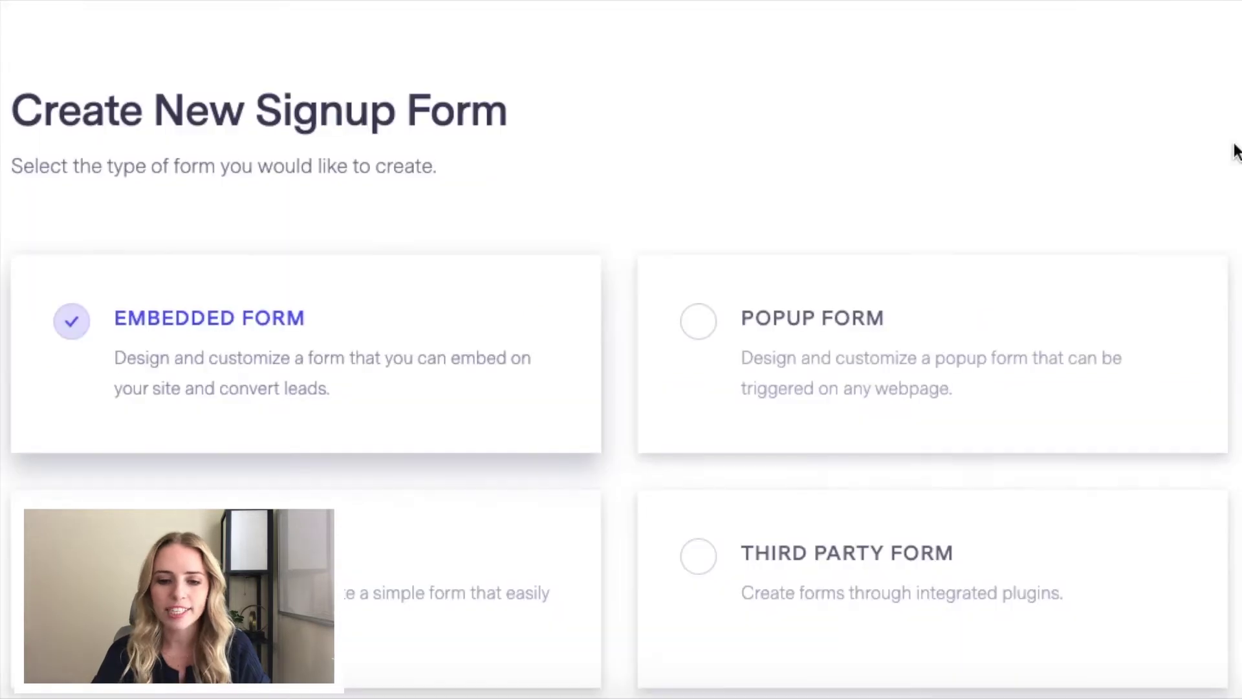
{"action": "scroll", "coordinate": [1236, 150], "scroll_direction": "down", "scroll_amount": 3}
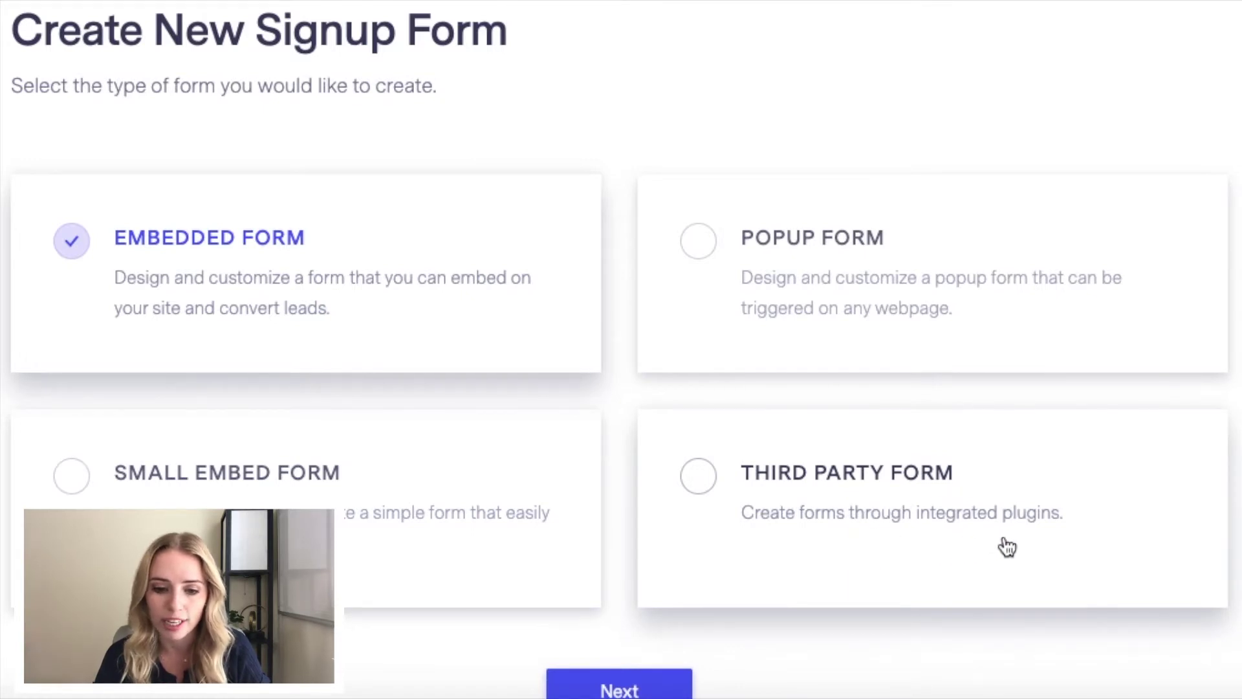
Step: Choose the small embed form type and continue to the form details
{"action": "left_click", "coordinate": [72, 479]}
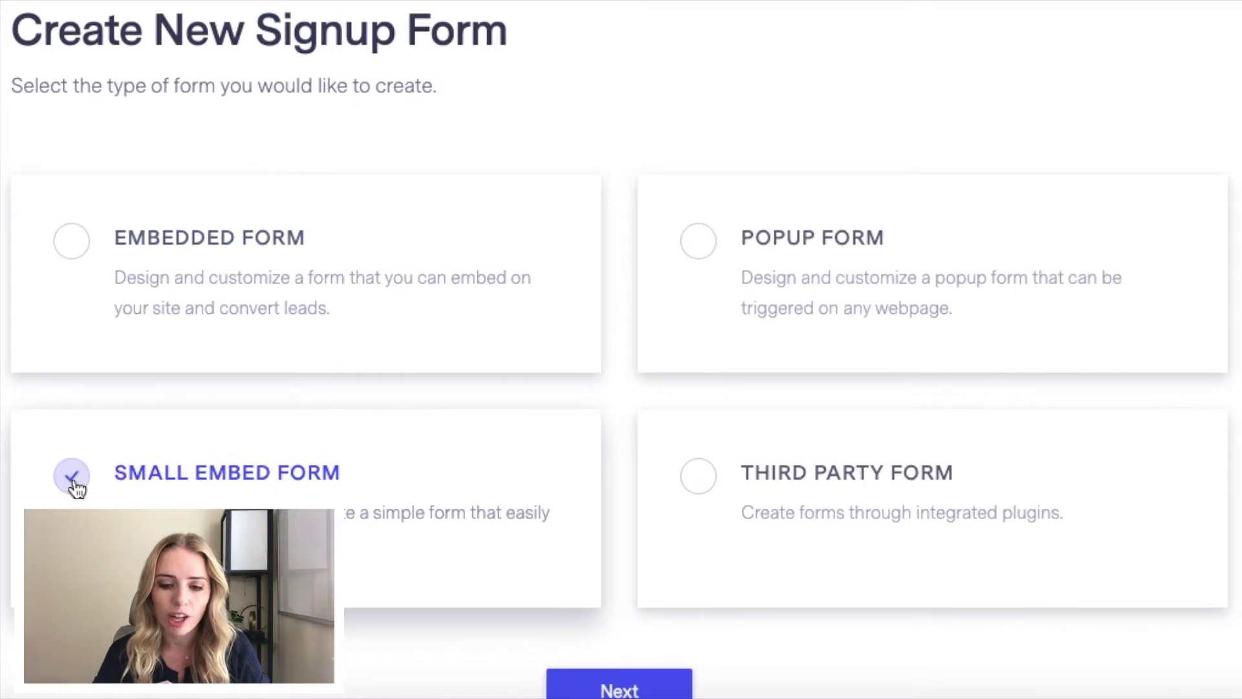
{"action": "scroll", "coordinate": [74, 485], "scroll_direction": "down", "scroll_amount": 1}
{"action": "left_click", "coordinate": [607, 620]}
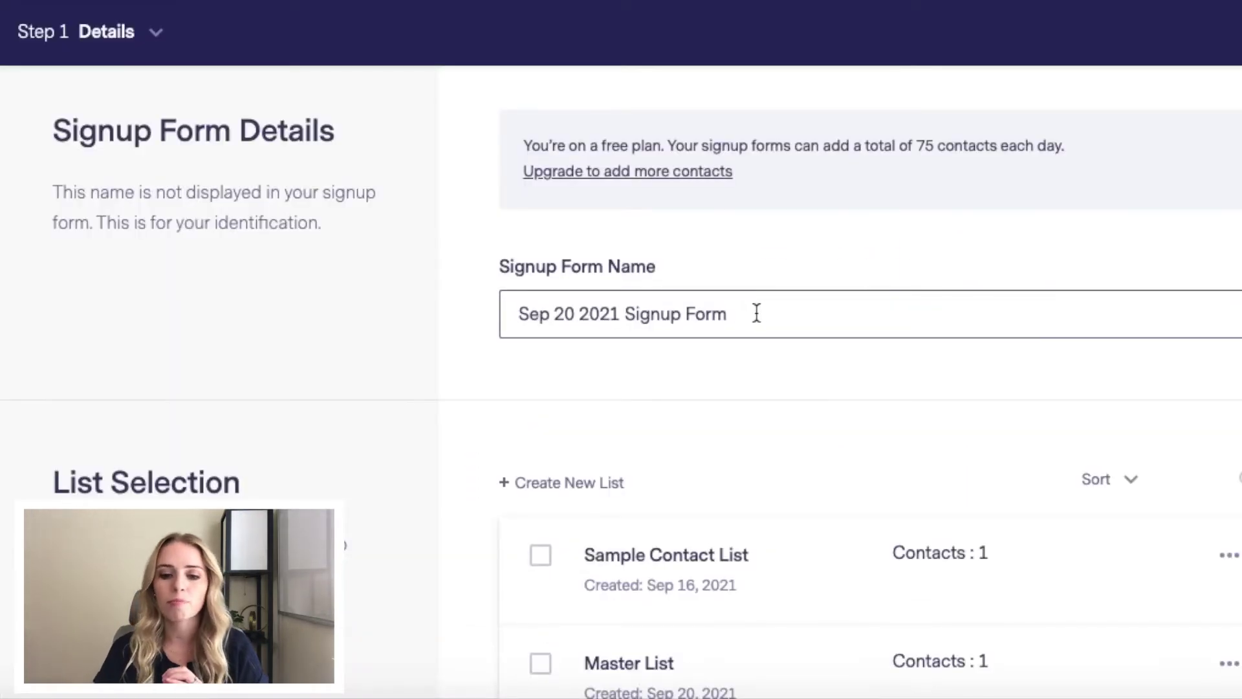
Step: Name the form 'Signup Form Test', connect it to Master List, and save to continue
{"action": "left_click_drag", "start_coordinate": [757, 313], "coordinate": [516, 293]}
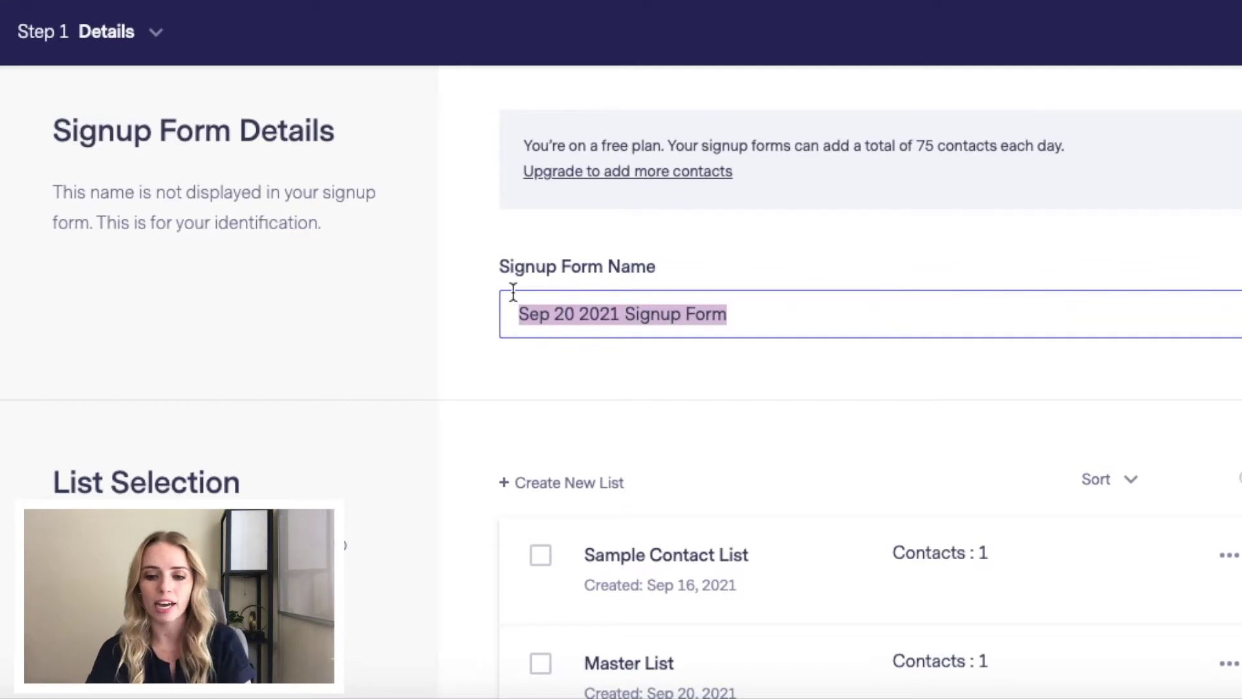
{"action": "type", "text": "Sign up Form TEst"}
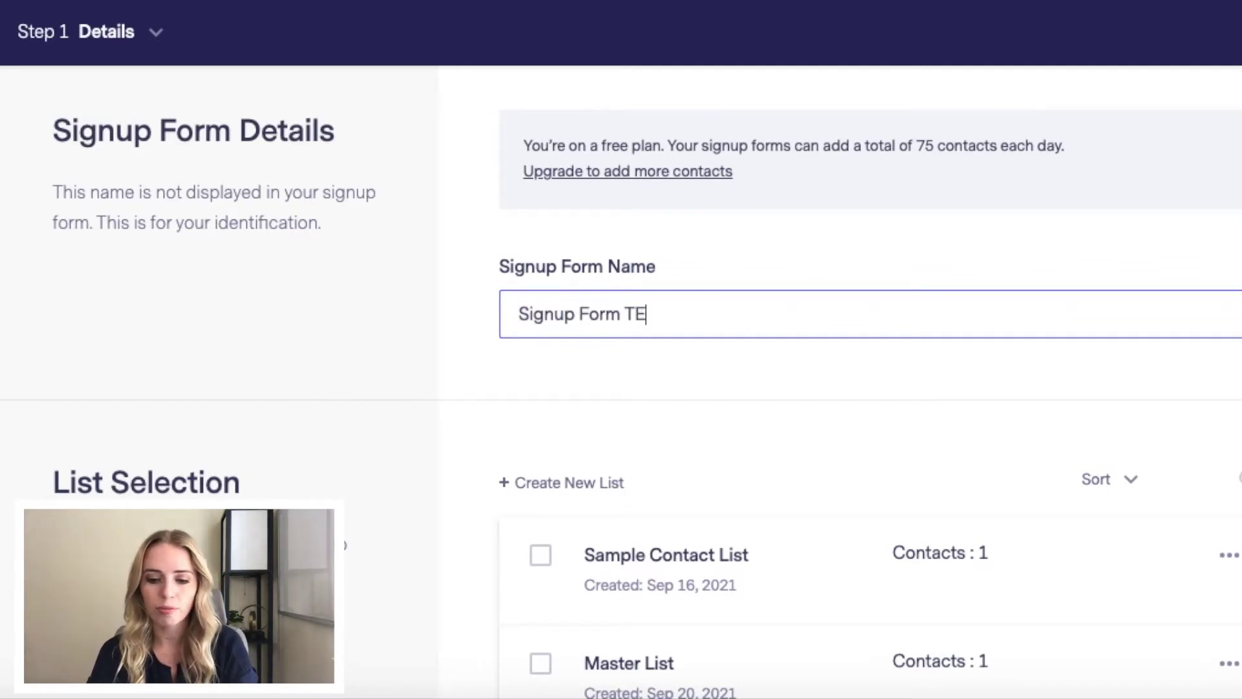
{"action": "key", "text": "BackSpace"}
{"action": "key", "text": "BackSpace"}
{"action": "key", "text": "BackSpace"}
{"action": "type", "text": "est"}
{"action": "left_click", "coordinate": [659, 356]}
{"action": "scroll", "coordinate": [659, 355], "scroll_direction": "down", "scroll_amount": 3}
{"action": "left_click", "coordinate": [540, 479]}
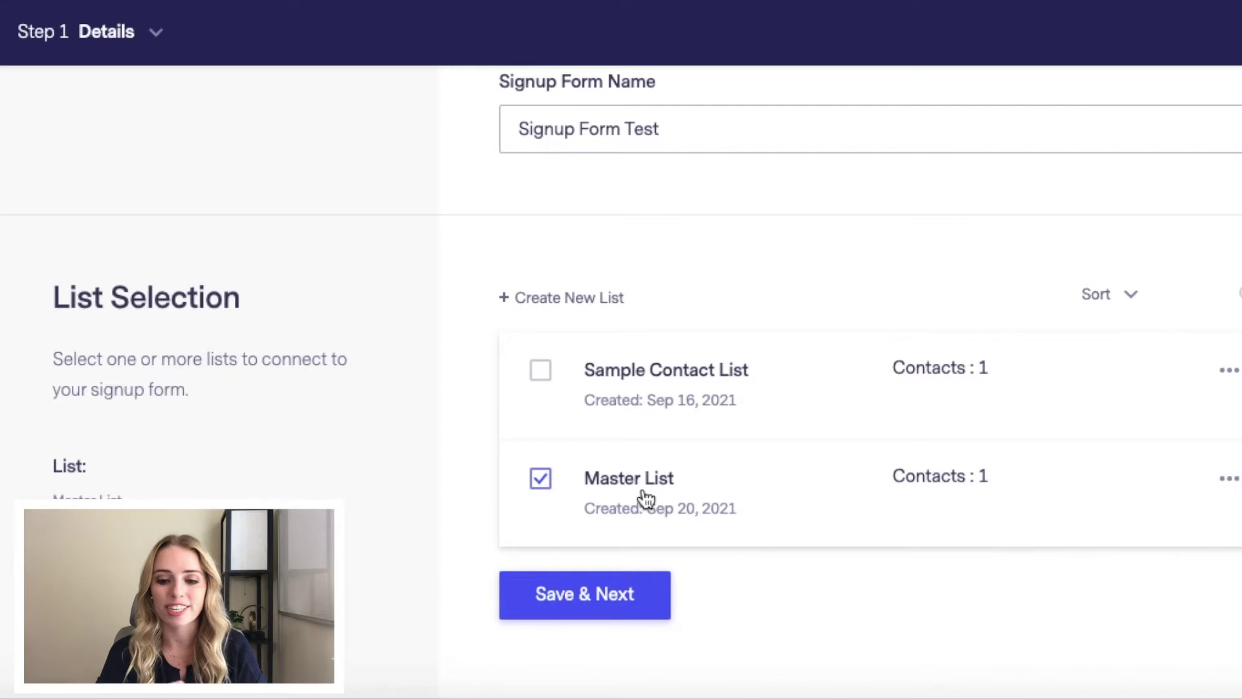
{"action": "left_click", "coordinate": [582, 612]}
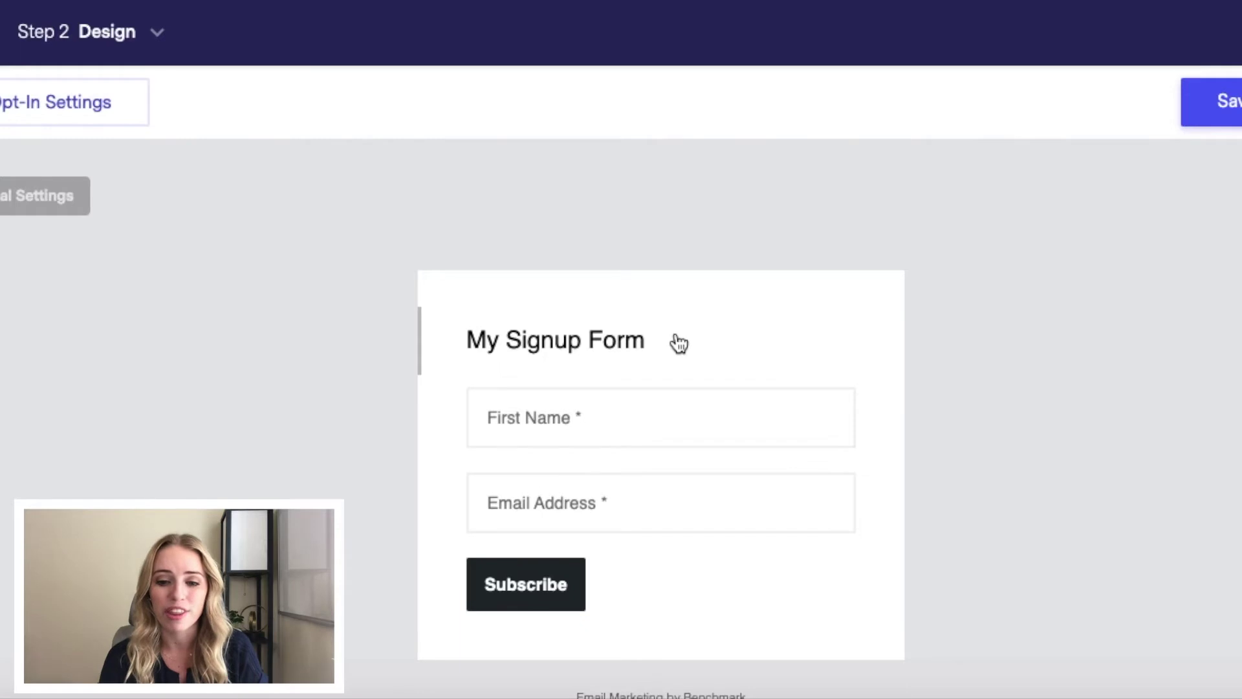
Step: Replace the 'My Signup Form' heading with 'CHANGE THE TEXT'
{"action": "left_click", "coordinate": [609, 343]}
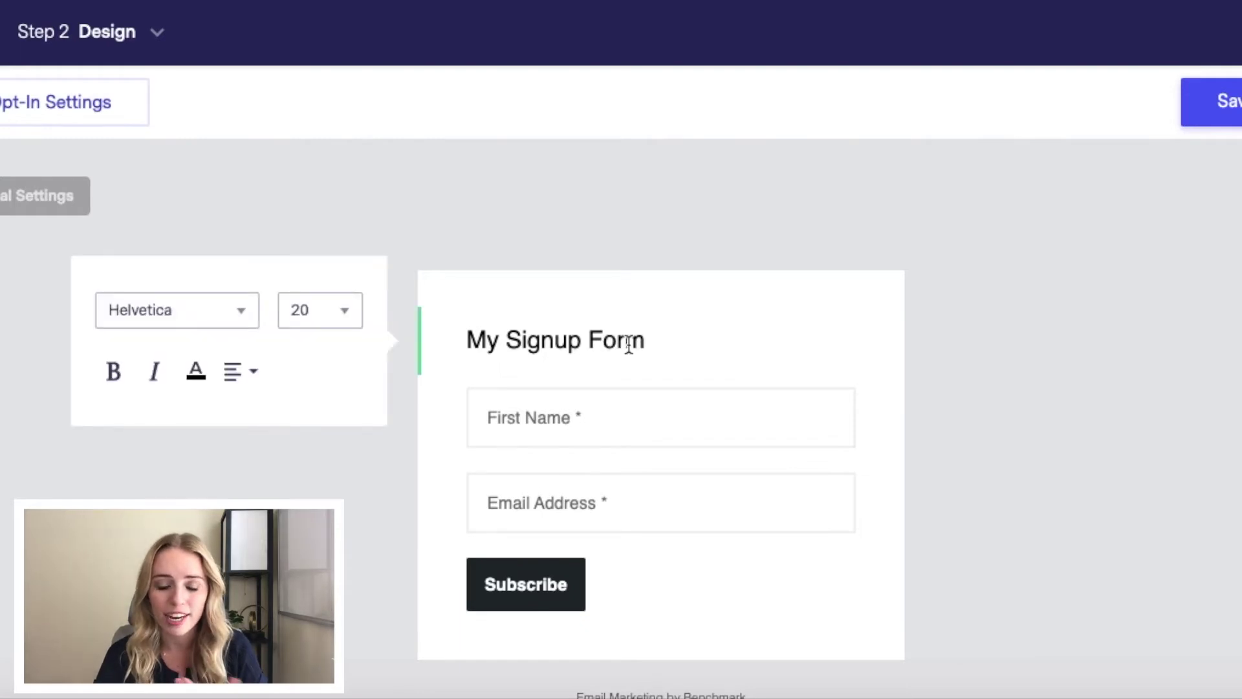
{"action": "triple_click", "coordinate": [517, 338]}
{"action": "type", "text": "CH"}
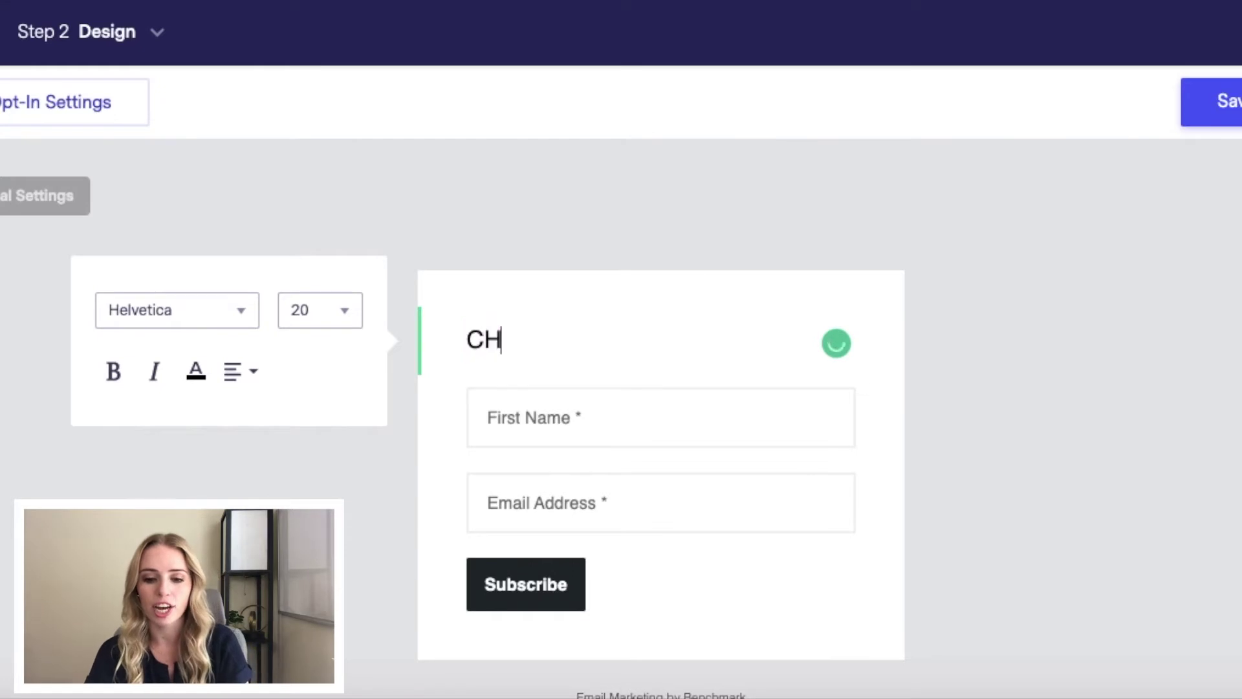
{"action": "type", "text": "ANGE THE TEXT"}
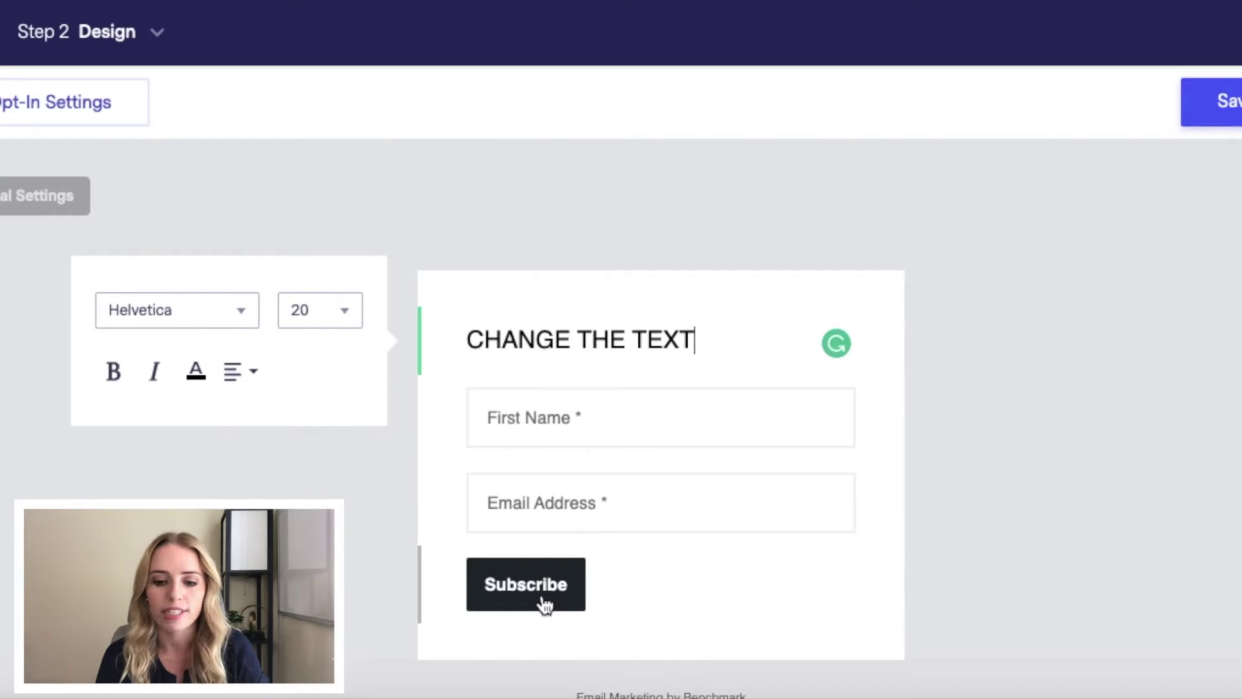
{"action": "left_click", "coordinate": [987, 473]}
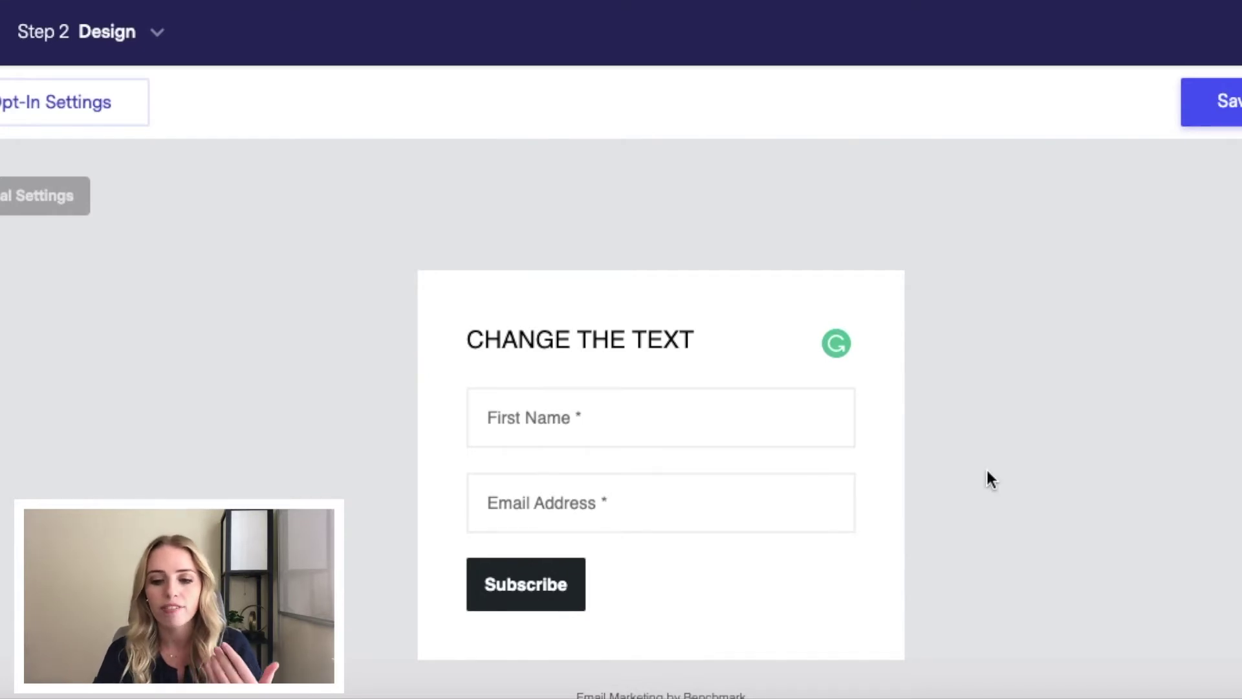
{"action": "scroll", "coordinate": [988, 472], "scroll_direction": "down", "scroll_amount": 2}
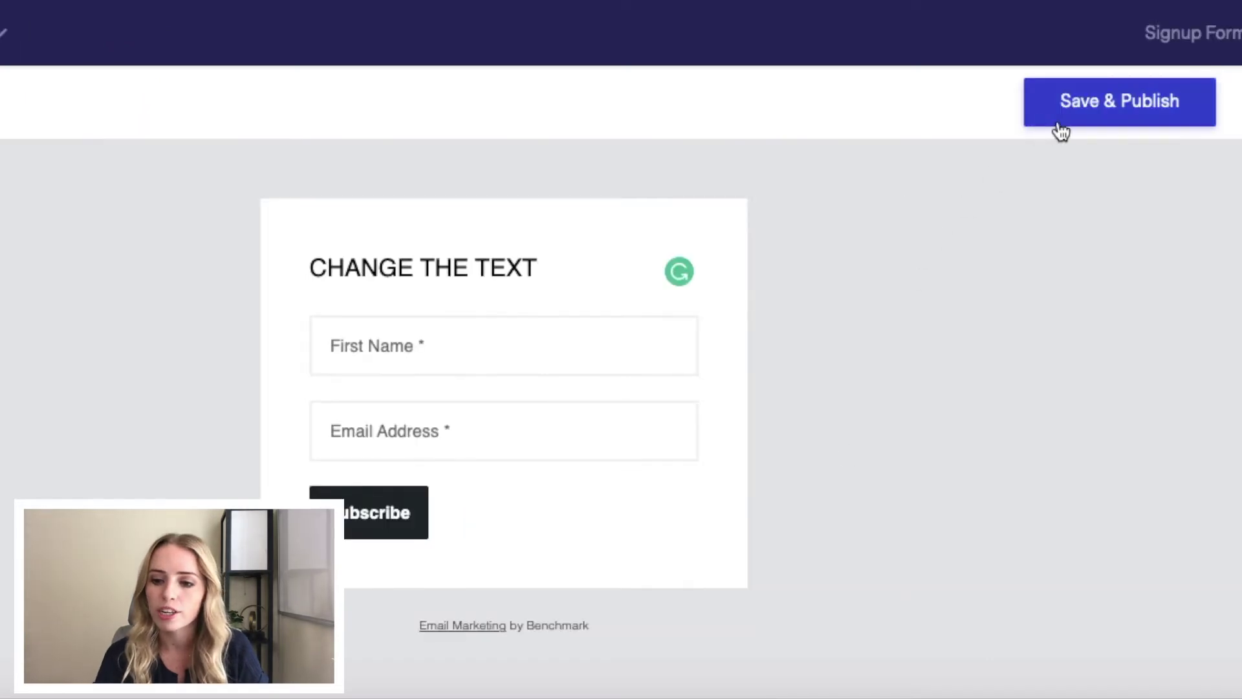
Step: Save and publish the Signup Form Test form
{"action": "left_click", "coordinate": [1112, 124]}
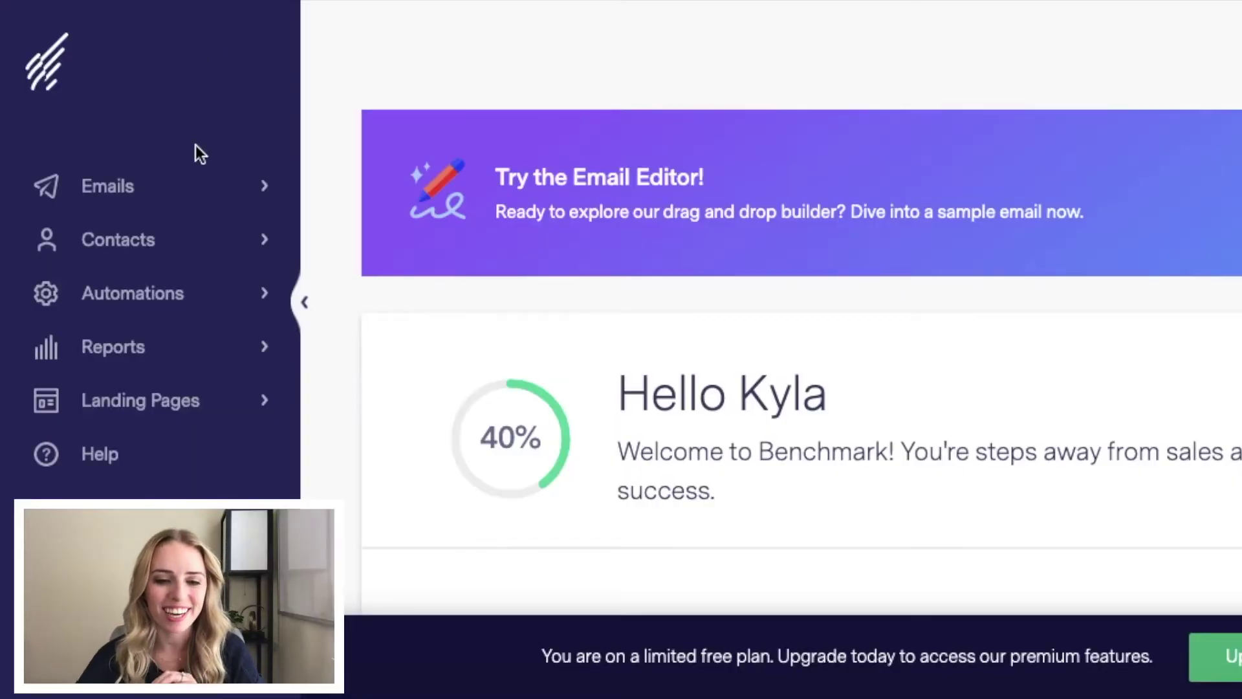
Step: Create a regular drag-and-drop email, renaming it from 'Sep 20 2021 Email' to 'TEST'
{"action": "left_click", "coordinate": [174, 189]}
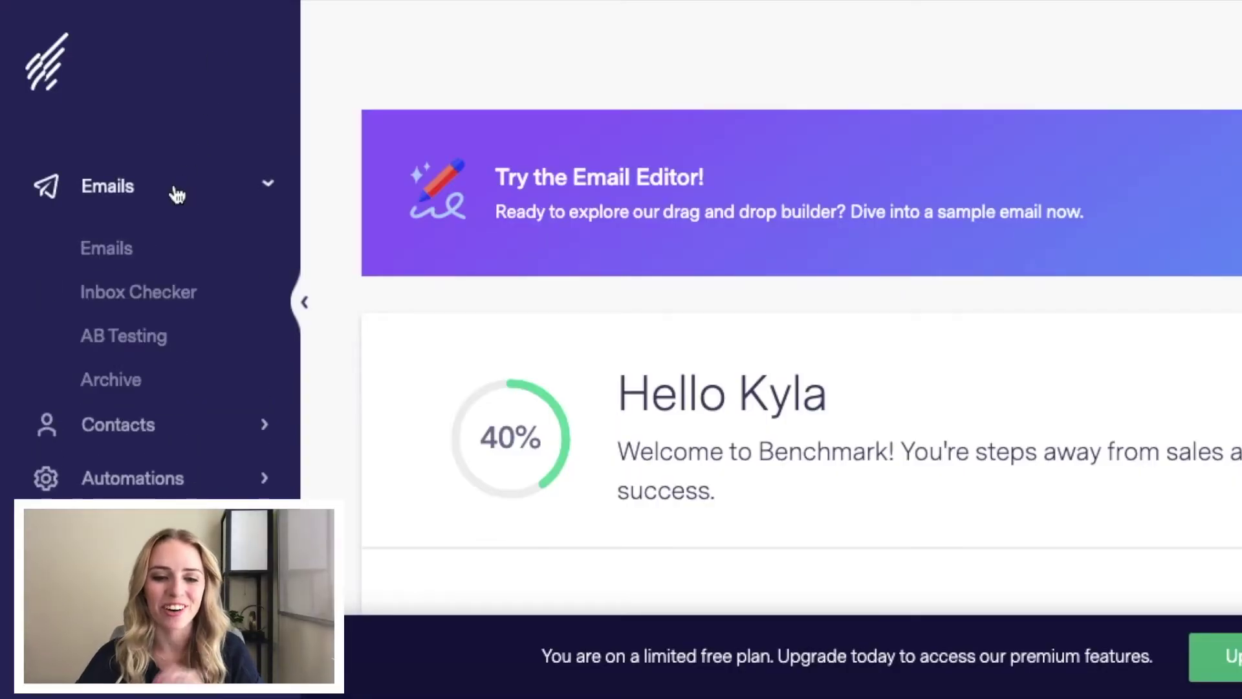
{"action": "left_click", "coordinate": [130, 256]}
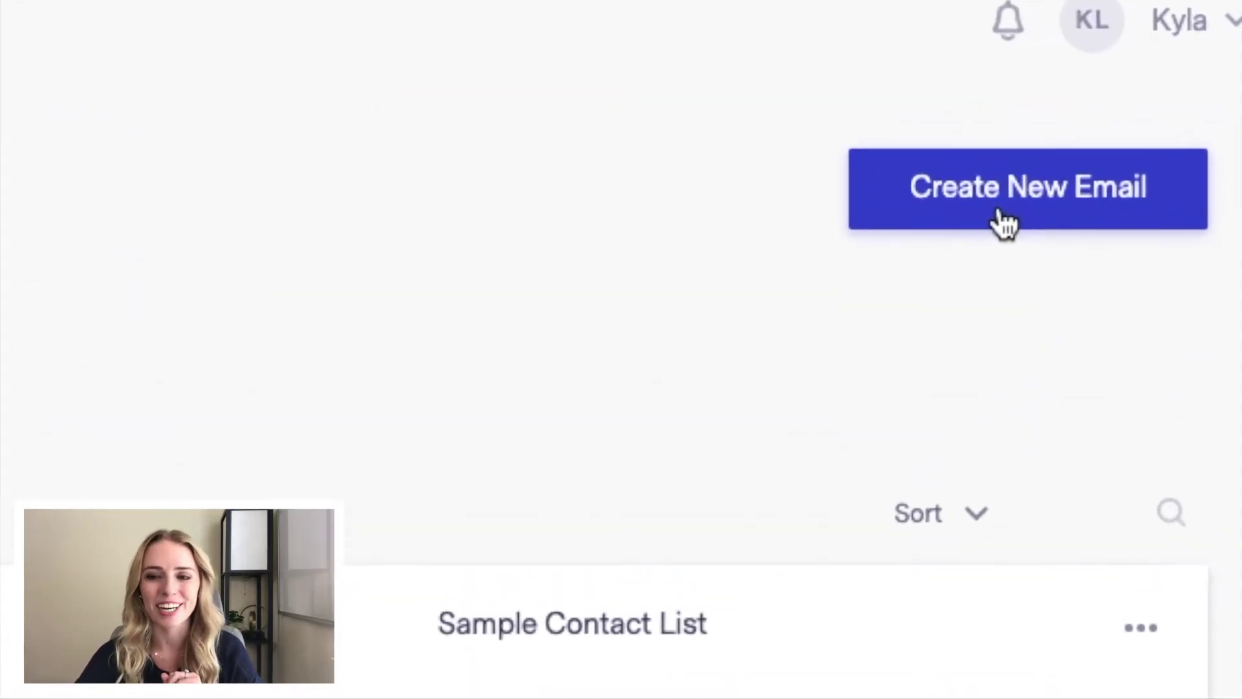
{"action": "left_click", "coordinate": [1029, 206]}
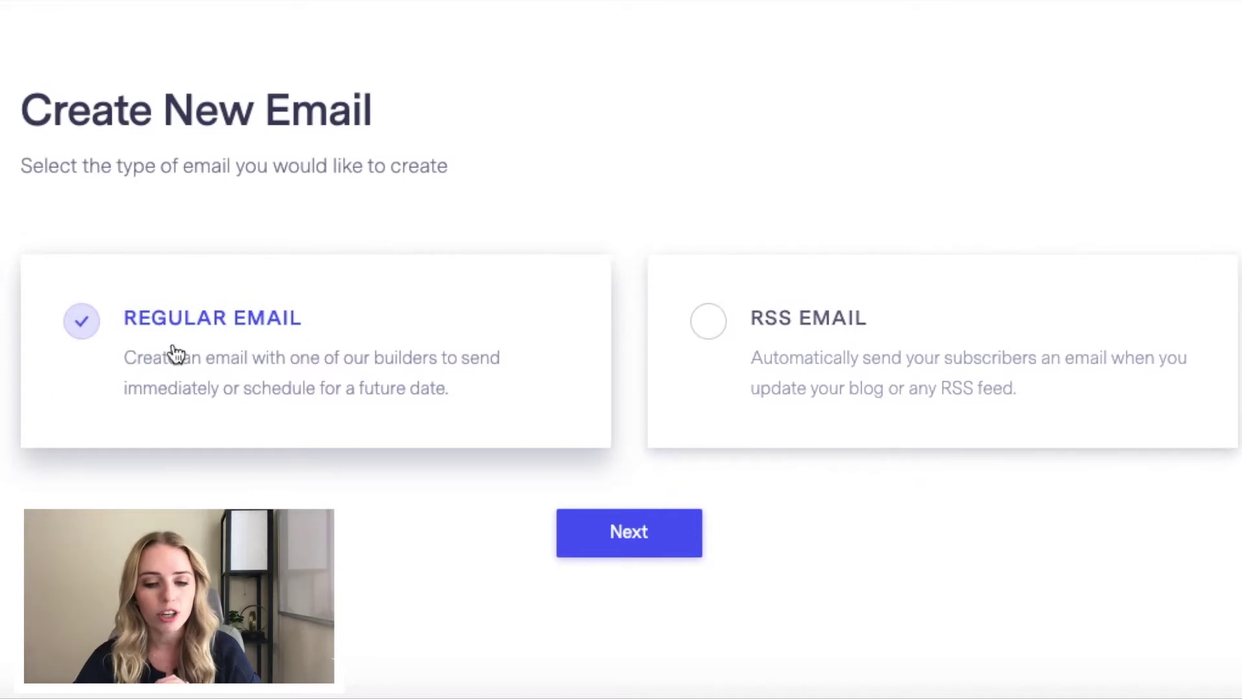
{"action": "left_click", "coordinate": [603, 538]}
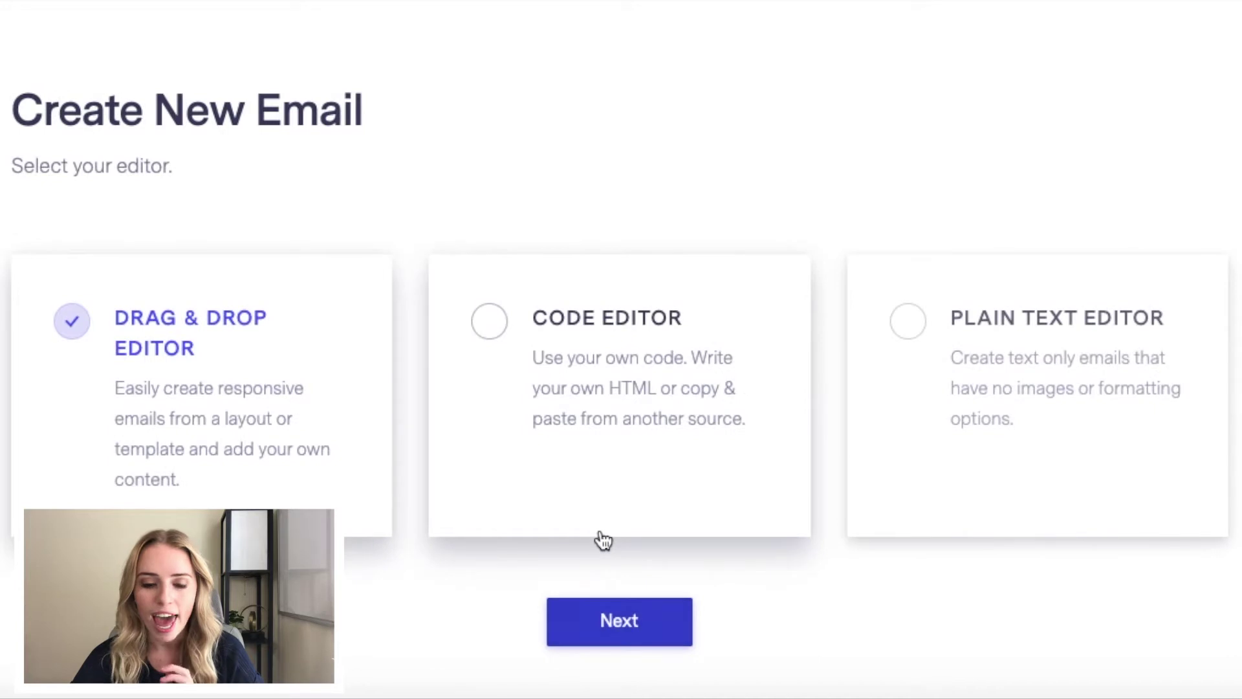
{"action": "scroll", "coordinate": [600, 538], "scroll_direction": "down", "scroll_amount": 1}
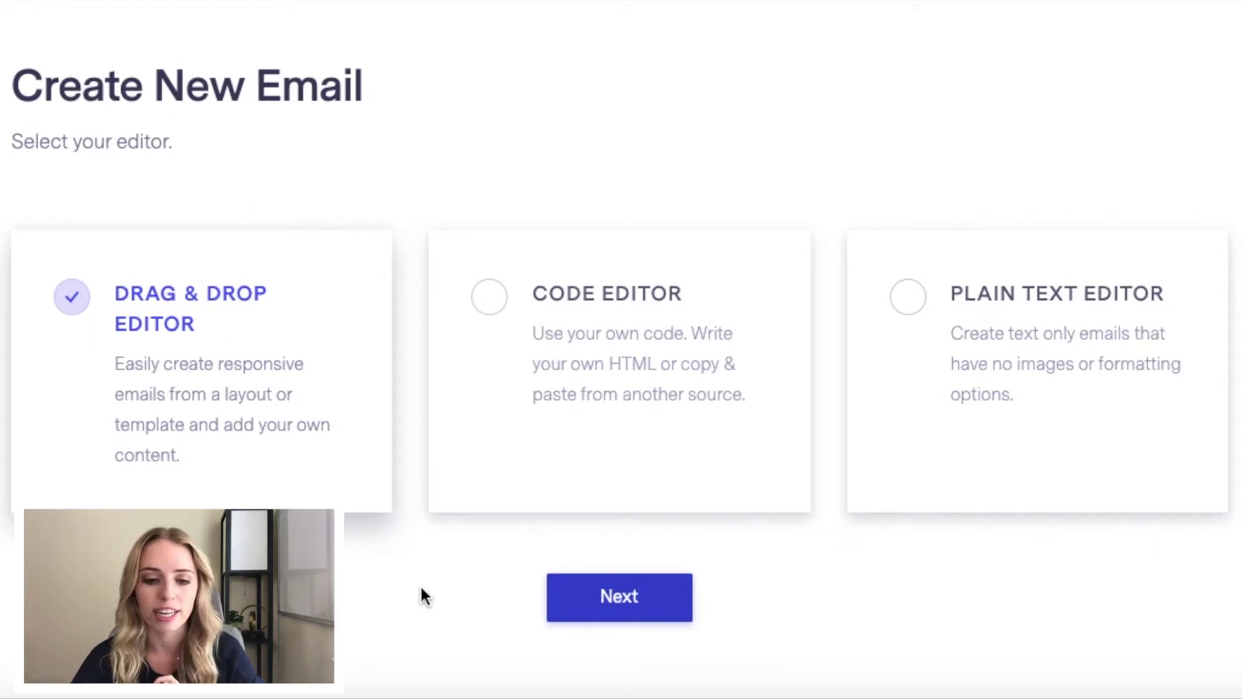
{"action": "left_click", "coordinate": [611, 609]}
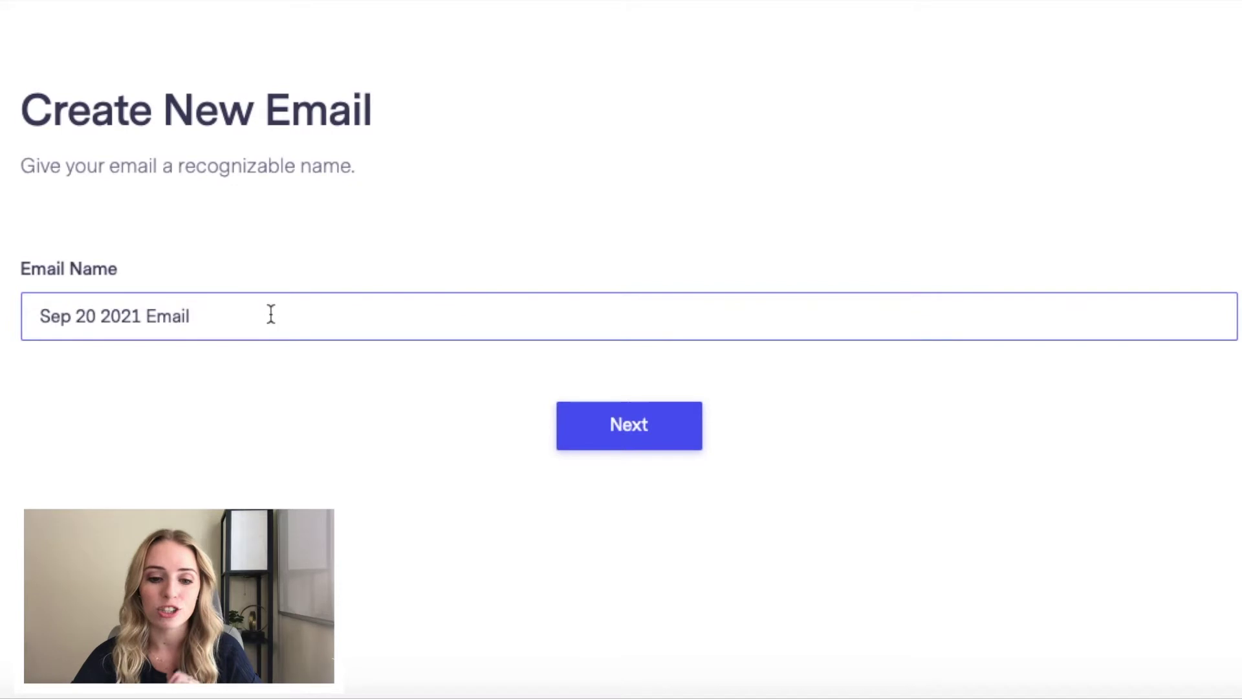
{"action": "left_click_drag", "start_coordinate": [255, 315], "coordinate": [22, 315]}
{"action": "type", "text": "T"}
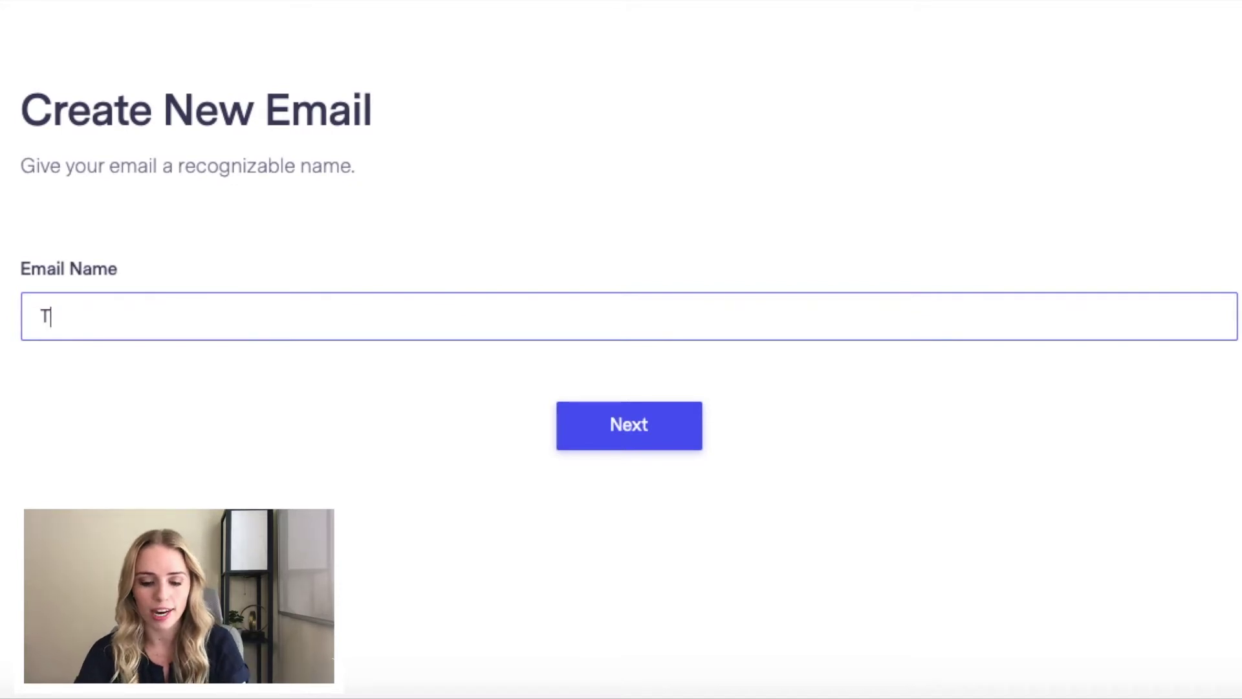
{"action": "type", "text": "EST"}
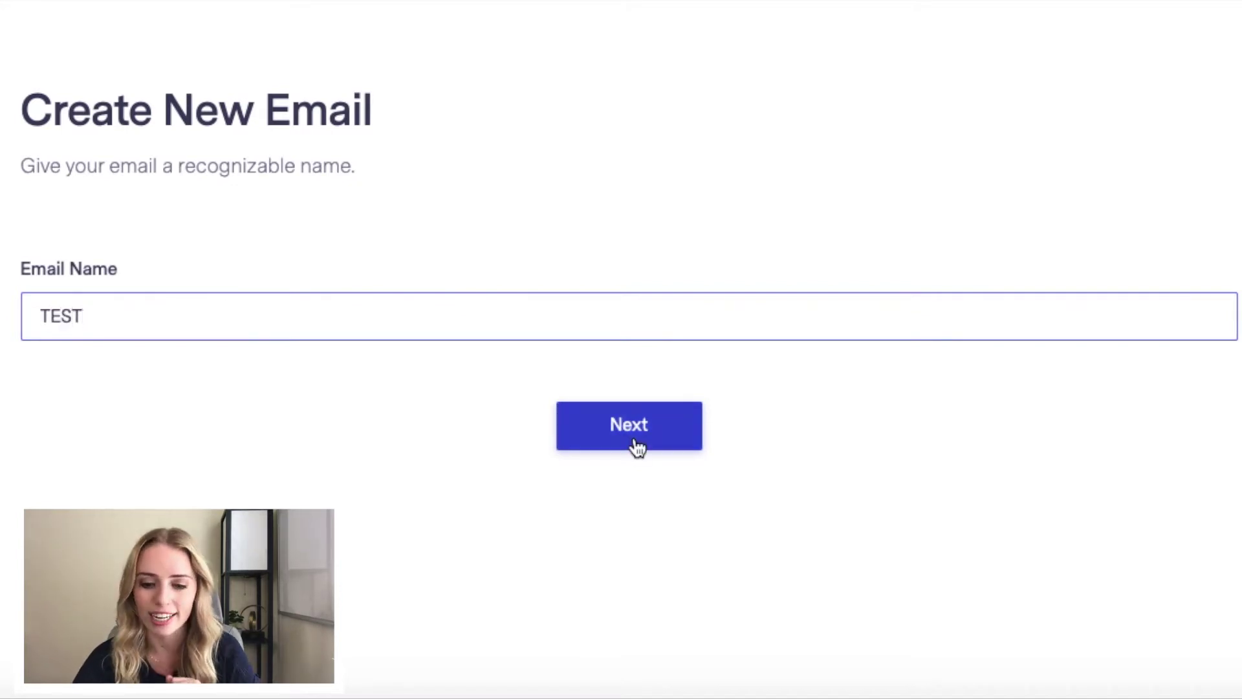
{"action": "left_click", "coordinate": [638, 447]}
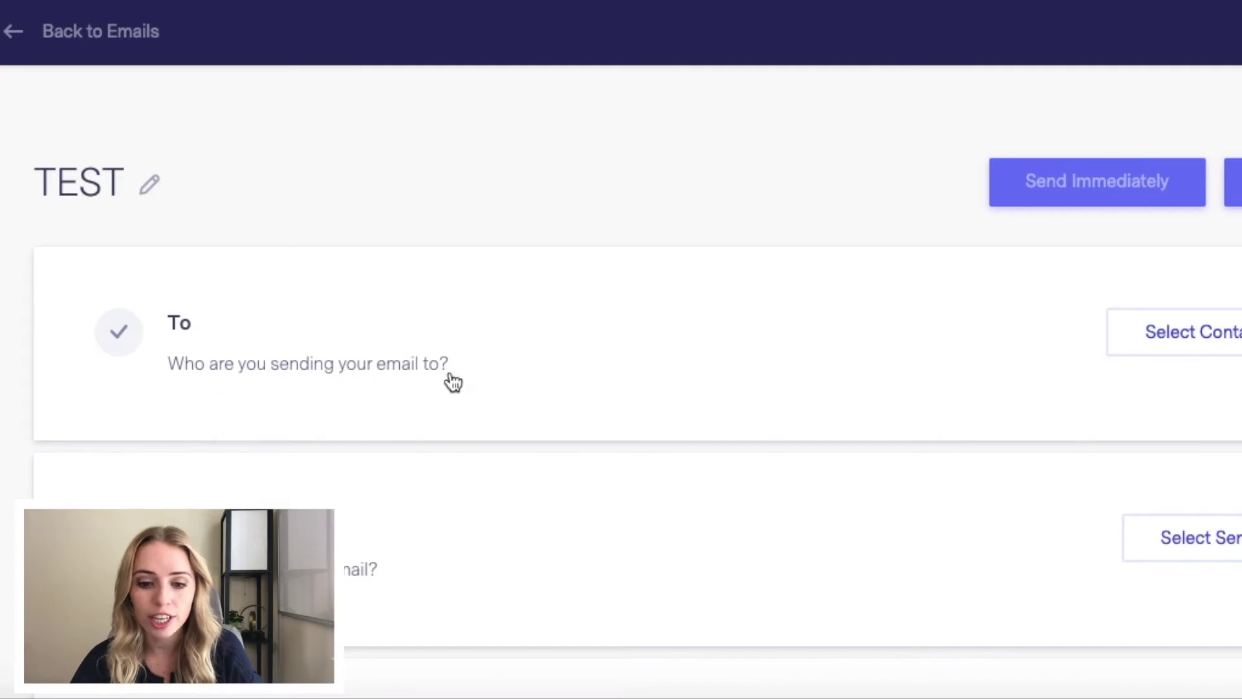
Step: Set the TEST email's recipients to Master List and save them
{"action": "left_click", "coordinate": [1182, 347]}
{"action": "scroll", "coordinate": [712, 414], "scroll_direction": "down", "scroll_amount": 2}
{"action": "left_click", "coordinate": [641, 422]}
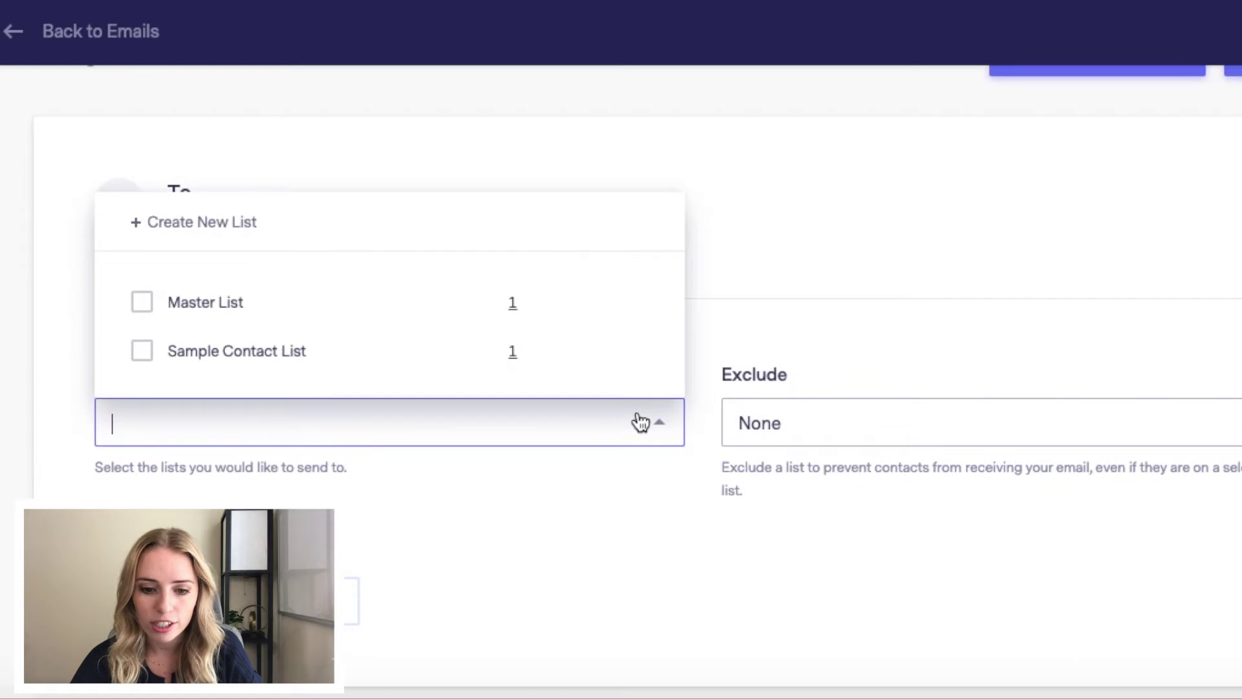
{"action": "left_click", "coordinate": [142, 303]}
{"action": "left_click", "coordinate": [402, 495]}
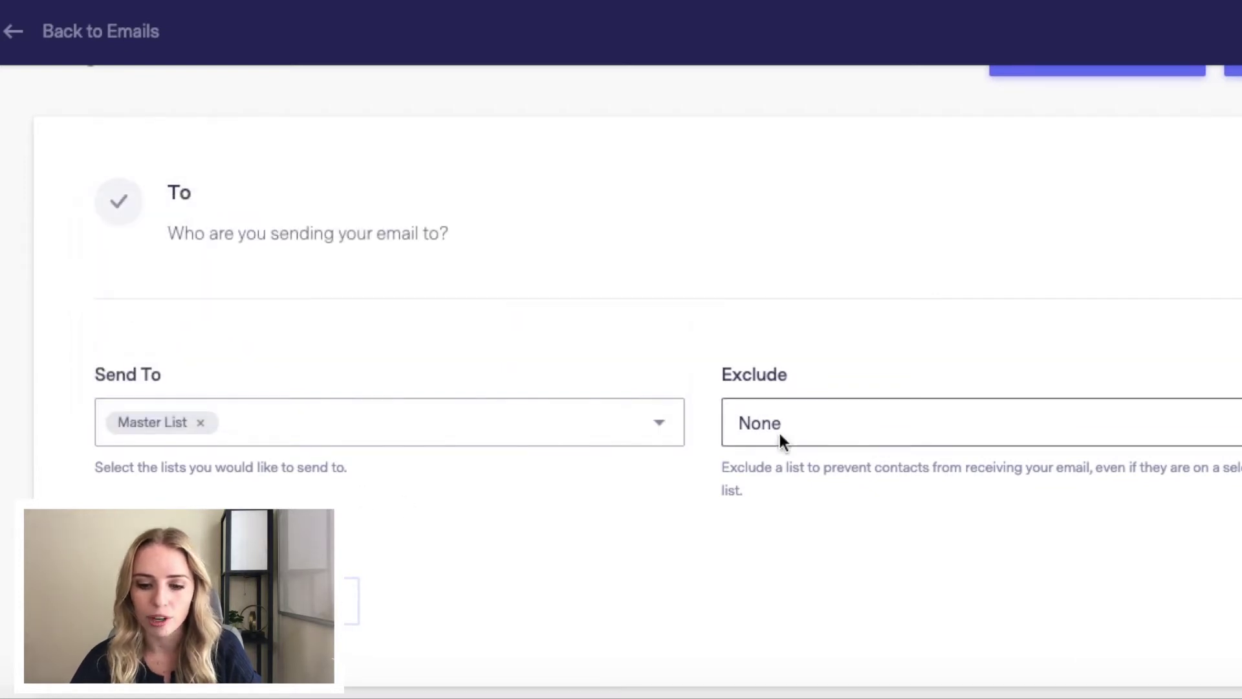
{"action": "scroll", "coordinate": [308, 488], "scroll_direction": "down", "scroll_amount": 1}
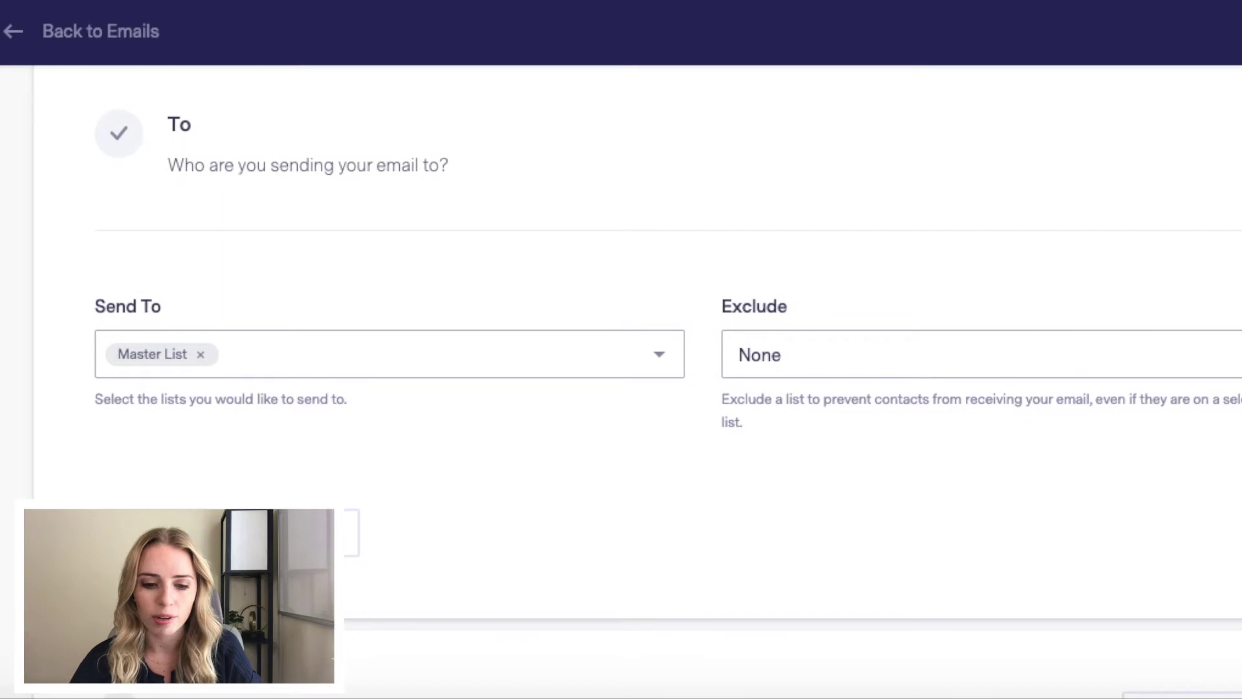
{"action": "left_click", "coordinate": [259, 533]}
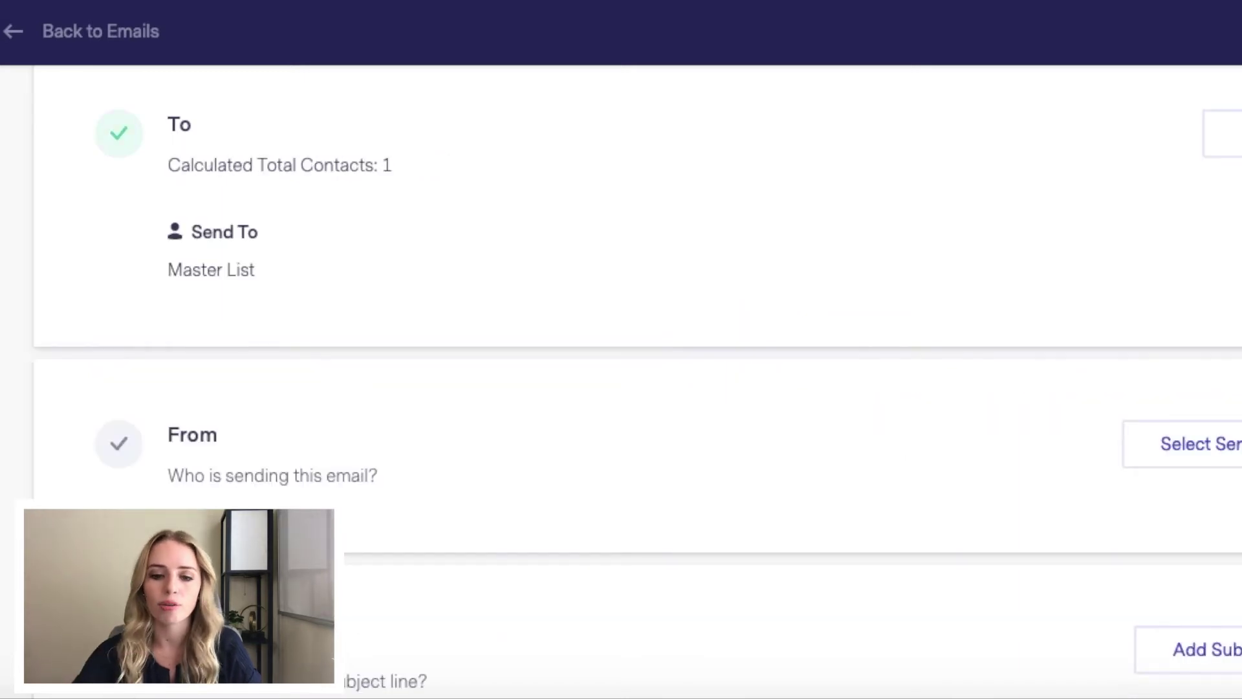
{"action": "scroll", "coordinate": [436, 472], "scroll_direction": "up", "scroll_amount": 1}
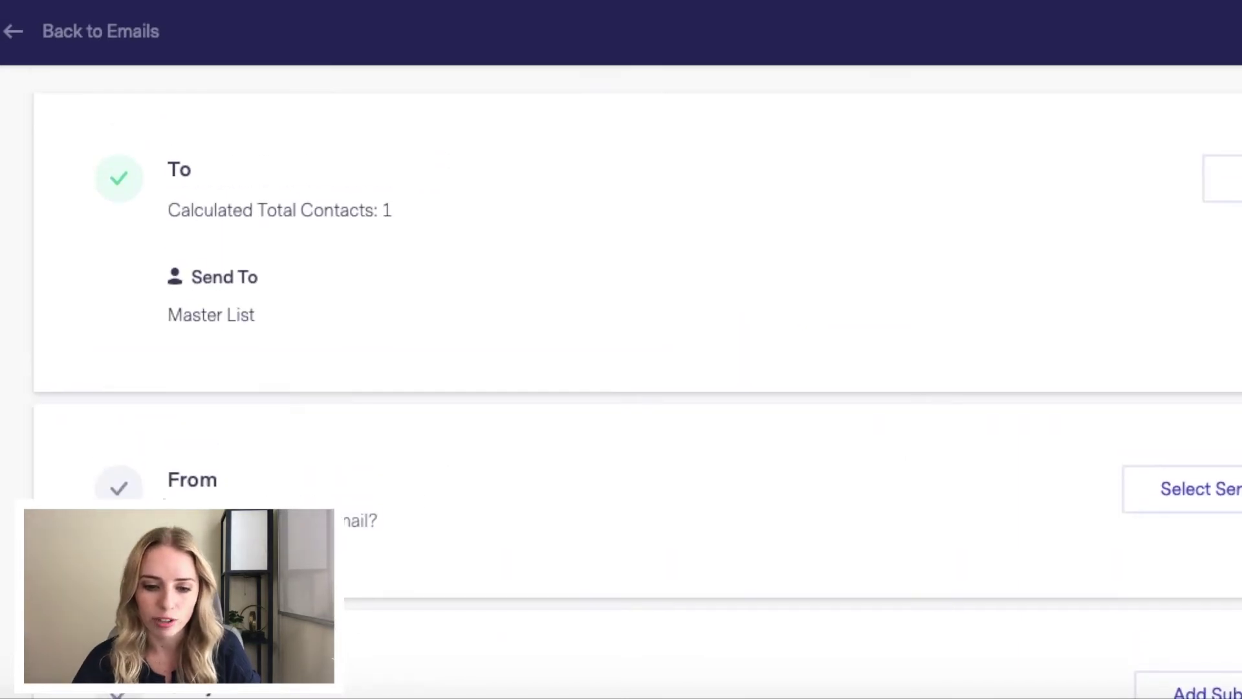
Step: Keep the existing default sender address and save the sender details
{"action": "left_click", "coordinate": [1229, 491]}
{"action": "scroll", "coordinate": [834, 497], "scroll_direction": "down", "scroll_amount": 3}
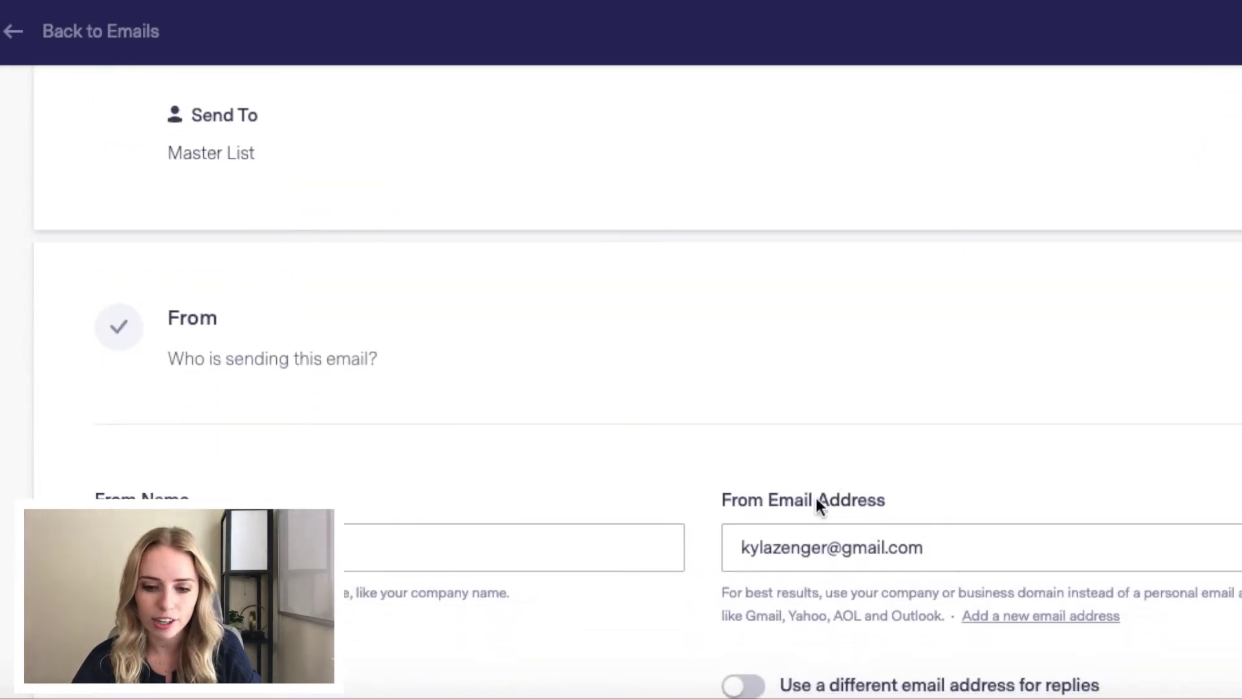
{"action": "left_click", "coordinate": [960, 567]}
{"action": "left_click", "coordinate": [962, 566]}
{"action": "scroll", "coordinate": [976, 453], "scroll_direction": "down", "scroll_amount": 6}
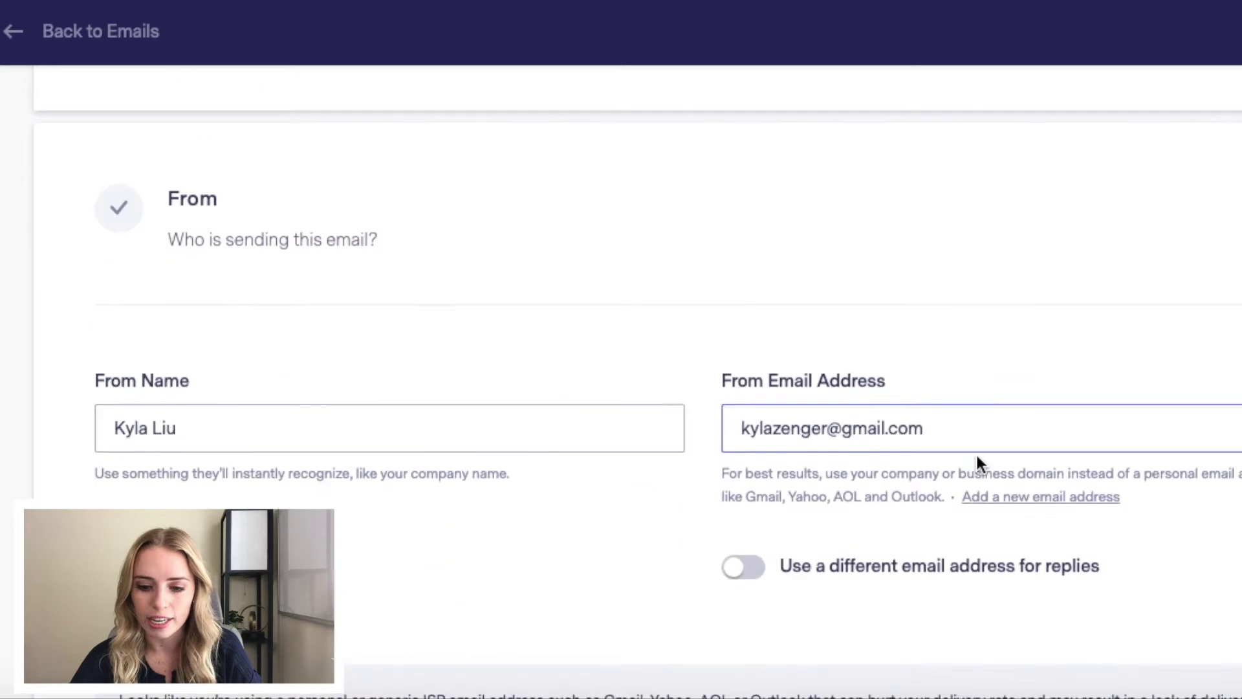
{"action": "left_click", "coordinate": [166, 574]}
{"action": "scroll", "coordinate": [297, 448], "scroll_direction": "up", "scroll_amount": 1}
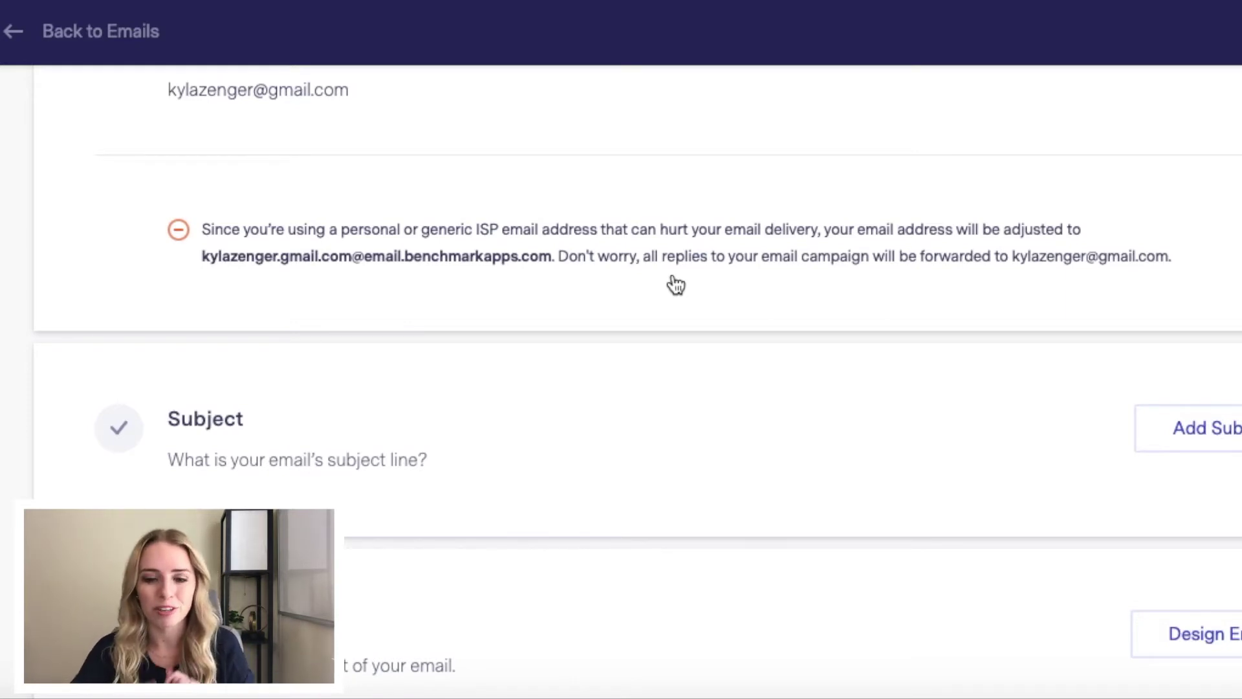
{"action": "scroll", "coordinate": [676, 285], "scroll_direction": "down", "scroll_amount": 2}
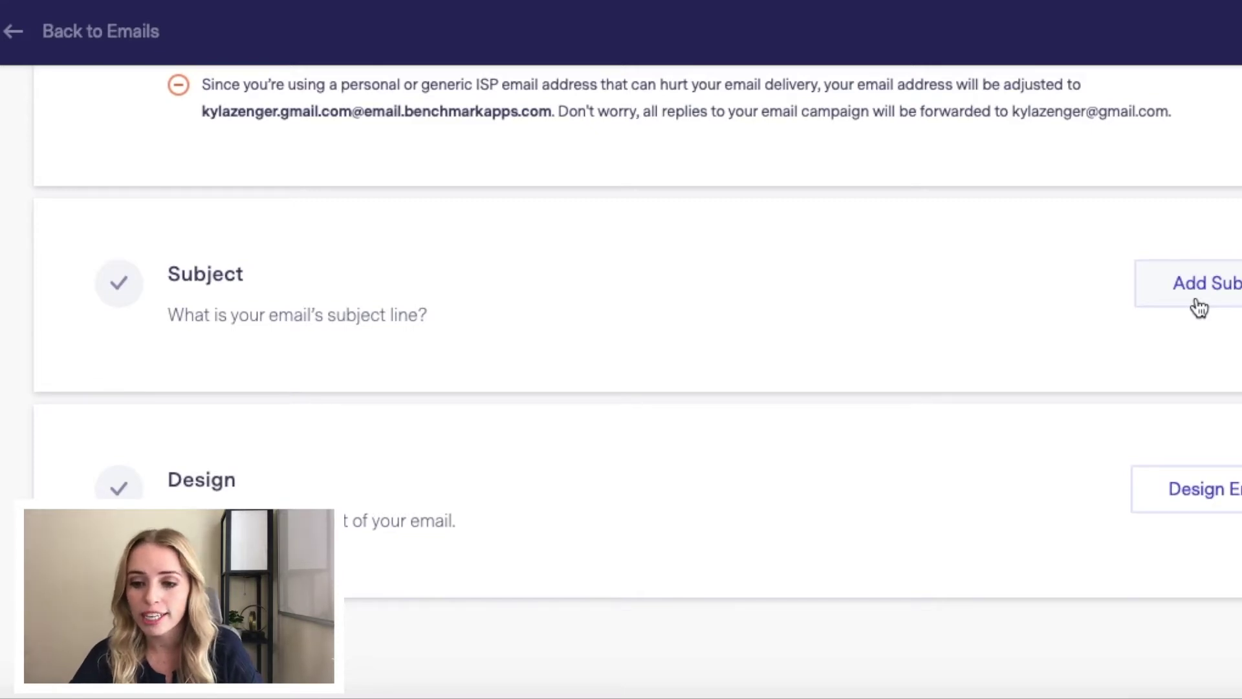
Step: Save the subject line 'New YouTube Video Is LIVE', leaving the preview text blank
{"action": "left_click", "coordinate": [1199, 285]}
{"action": "scroll", "coordinate": [669, 343], "scroll_direction": "down", "scroll_amount": 2}
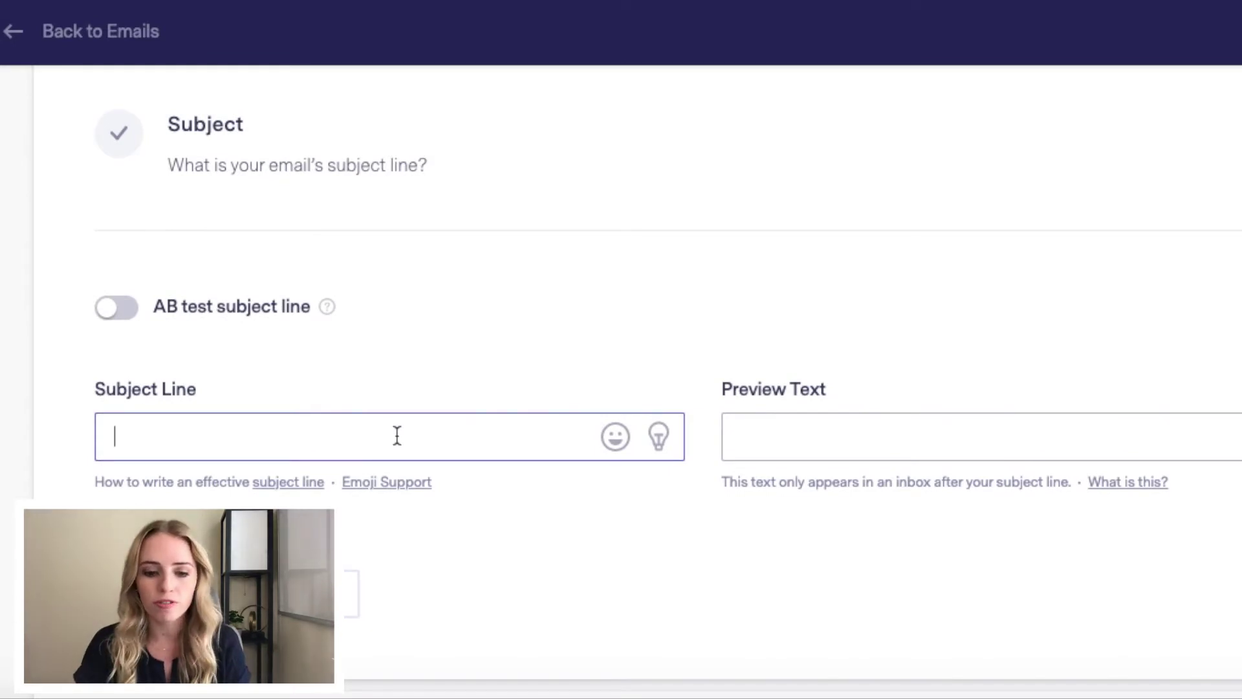
{"action": "type", "text": "ew YouTube Video Is LIVE"}
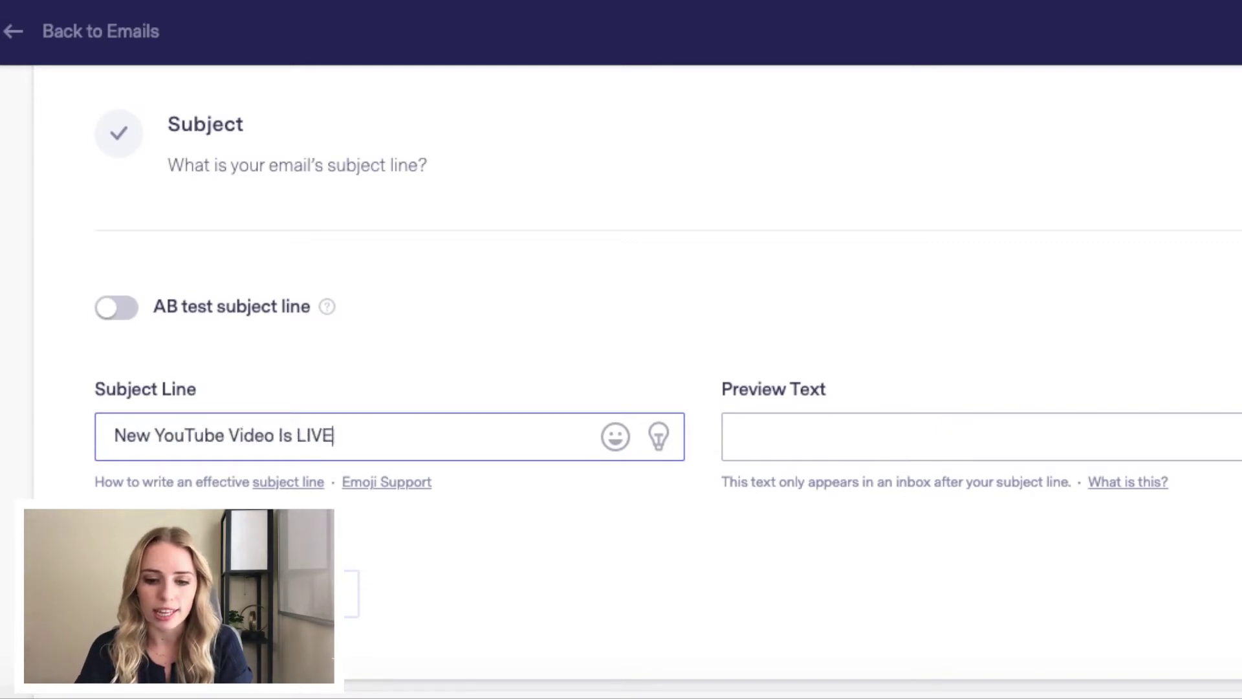
{"action": "left_click", "coordinate": [833, 450]}
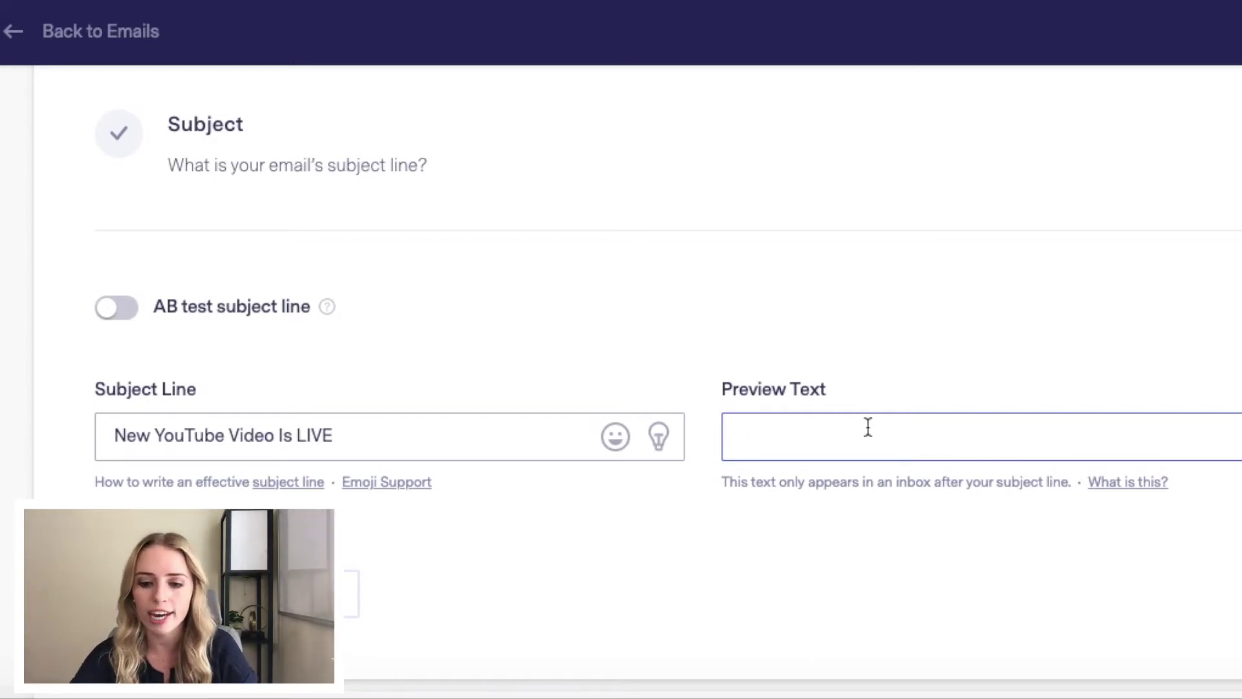
{"action": "scroll", "coordinate": [844, 436], "scroll_direction": "down", "scroll_amount": 1}
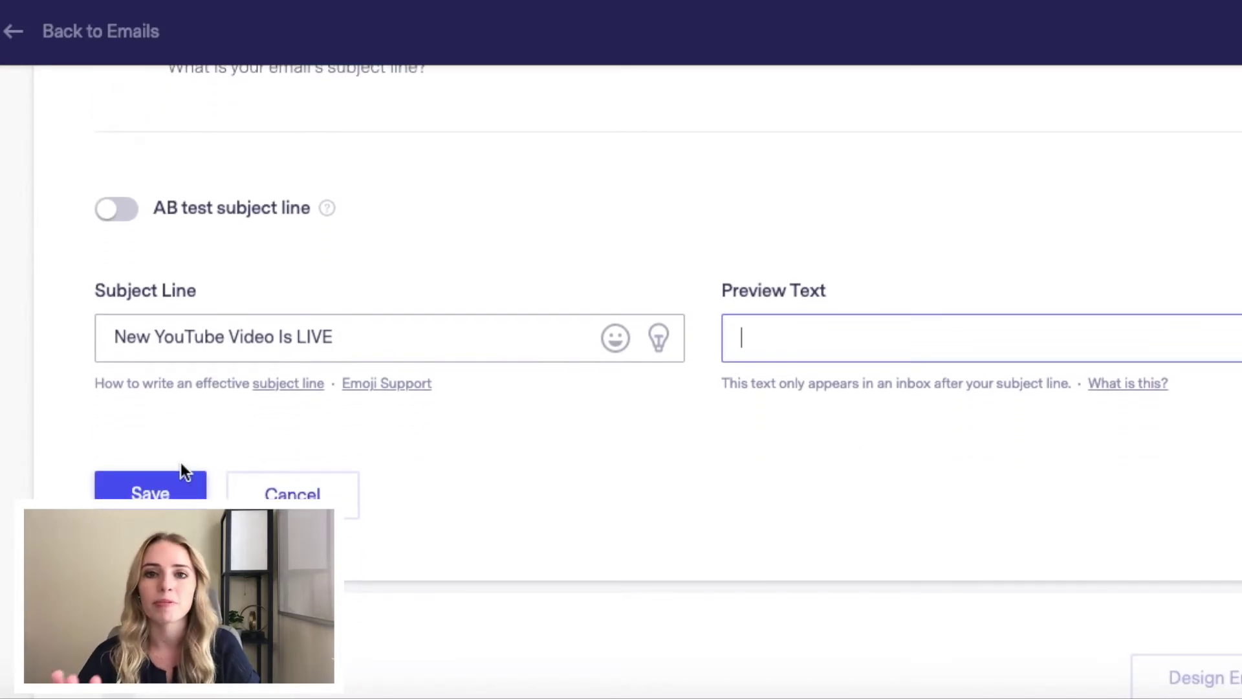
{"action": "left_click", "coordinate": [171, 493]}
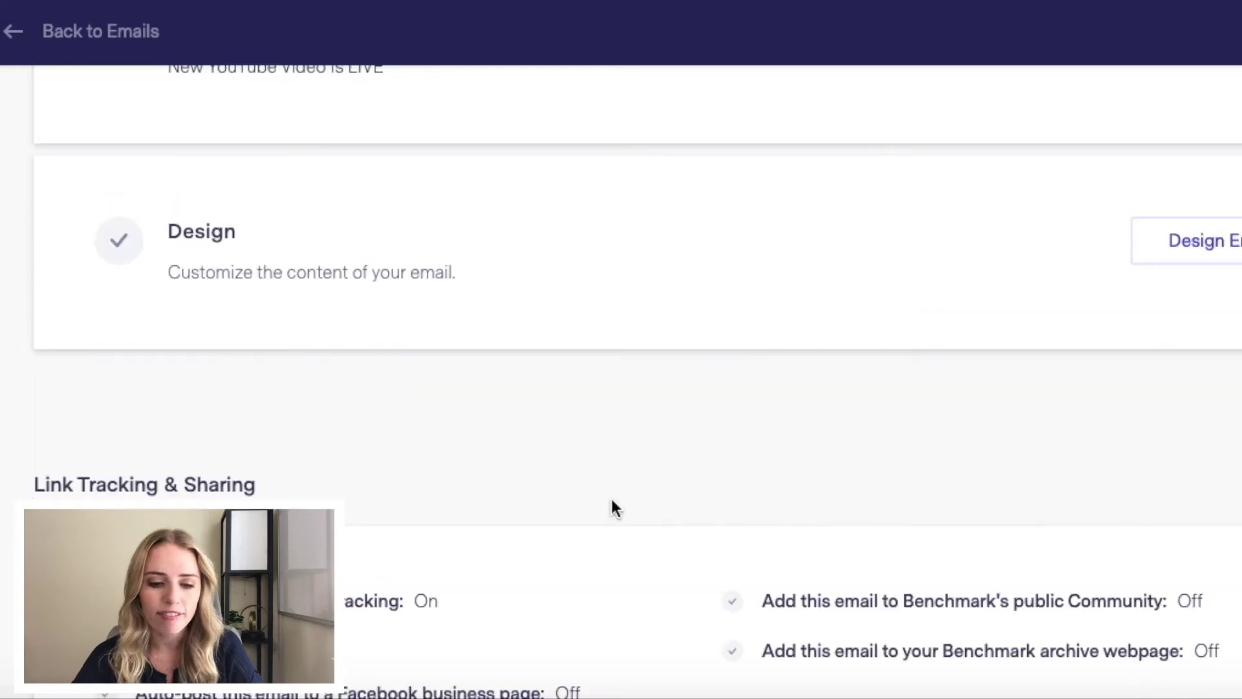
{"action": "scroll", "coordinate": [615, 508], "scroll_direction": "up", "scroll_amount": 2}
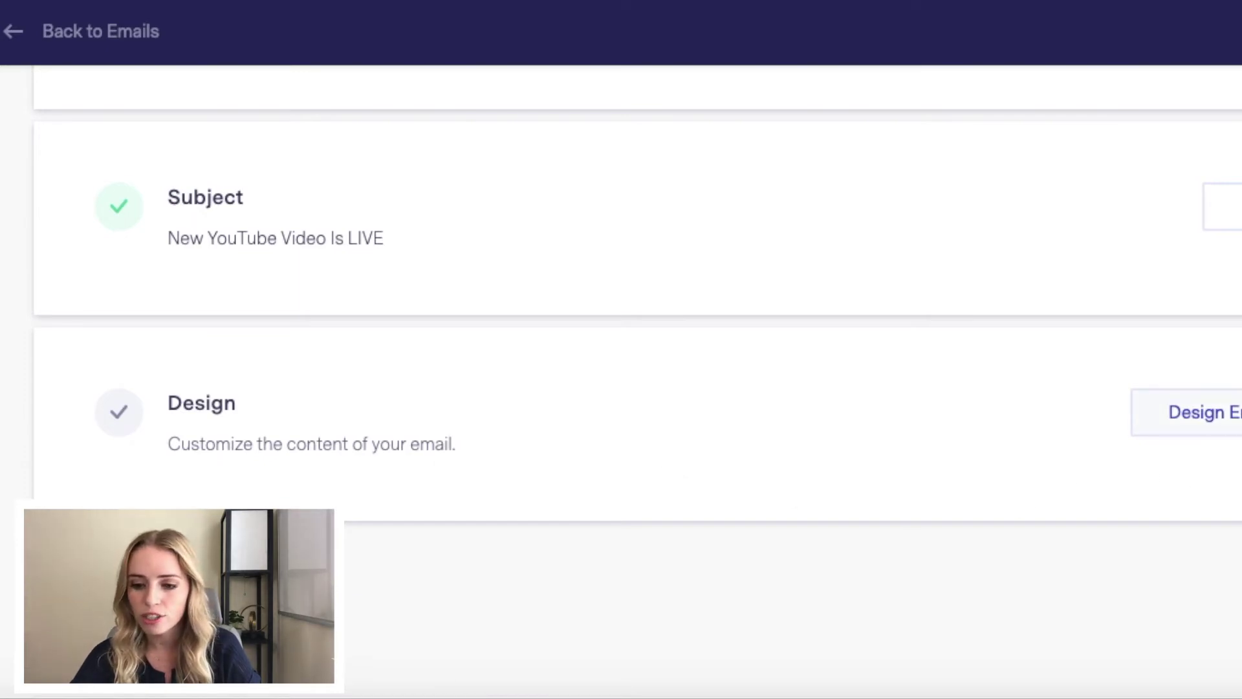
Step: Open the email designer and pick the Recent News template from the Templates gallery
{"action": "left_click", "coordinate": [1217, 412]}
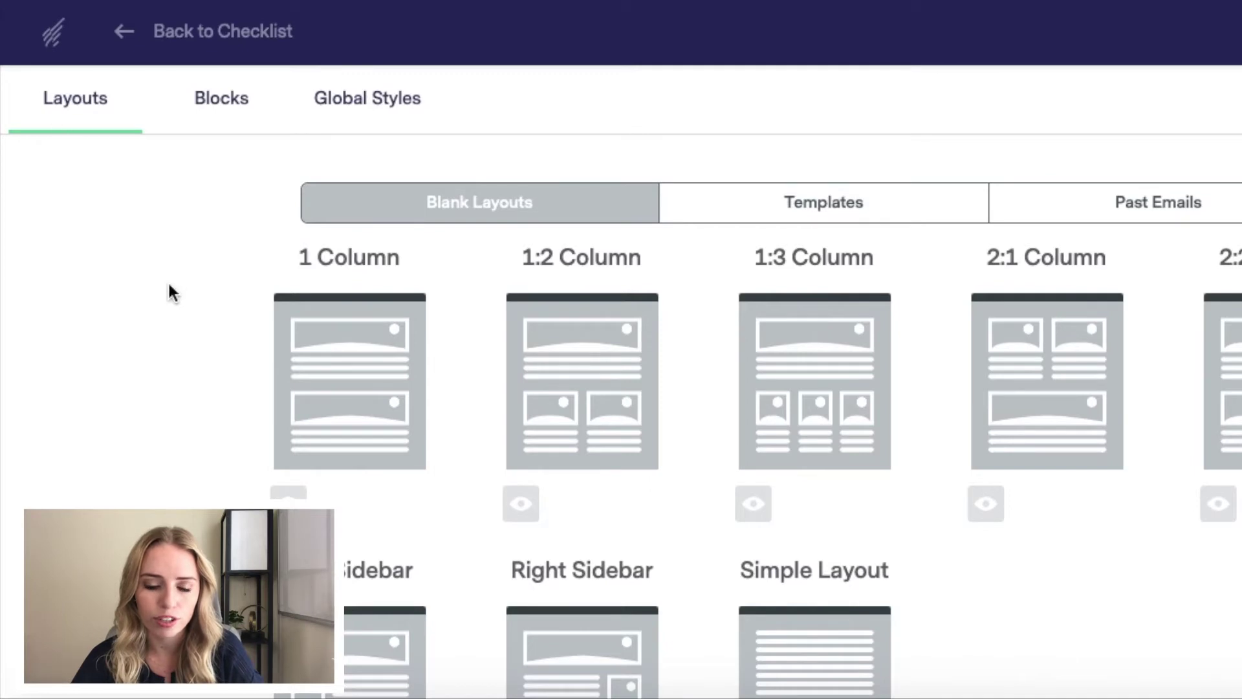
{"action": "scroll", "coordinate": [161, 282], "scroll_direction": "down", "scroll_amount": 1}
{"action": "scroll", "coordinate": [162, 282], "scroll_direction": "right", "scroll_amount": 3}
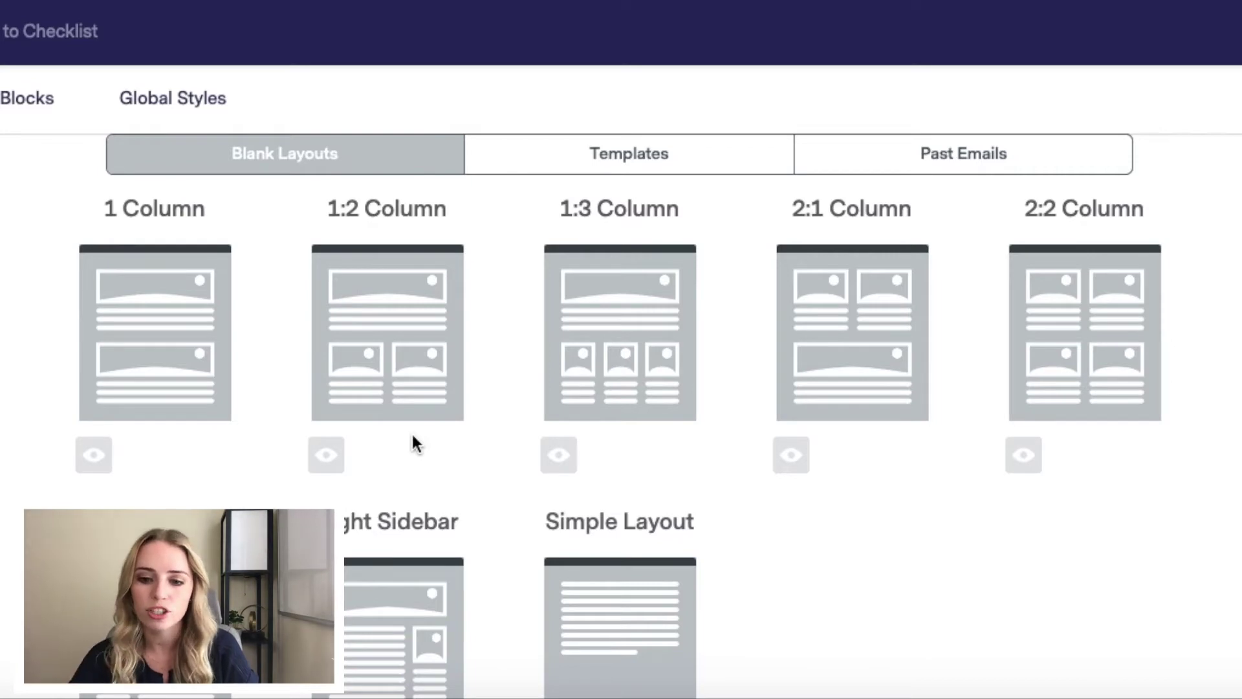
{"action": "left_click", "coordinate": [670, 157]}
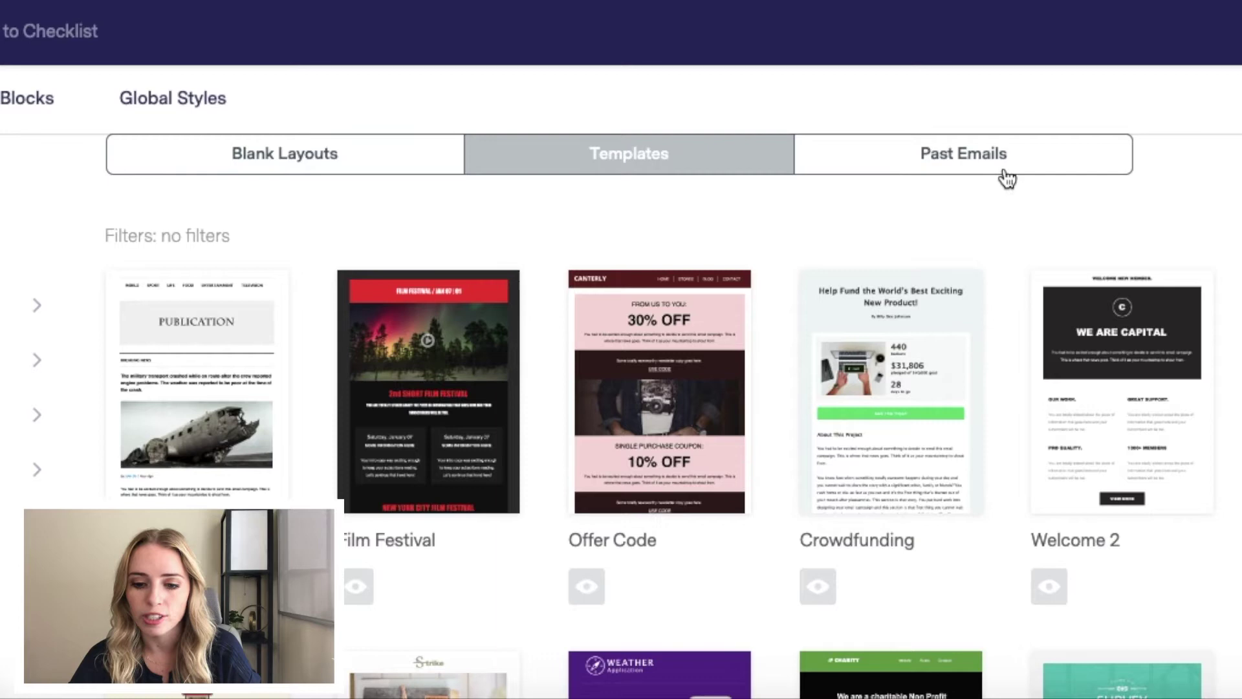
{"action": "scroll", "coordinate": [741, 308], "scroll_direction": "down", "scroll_amount": 3}
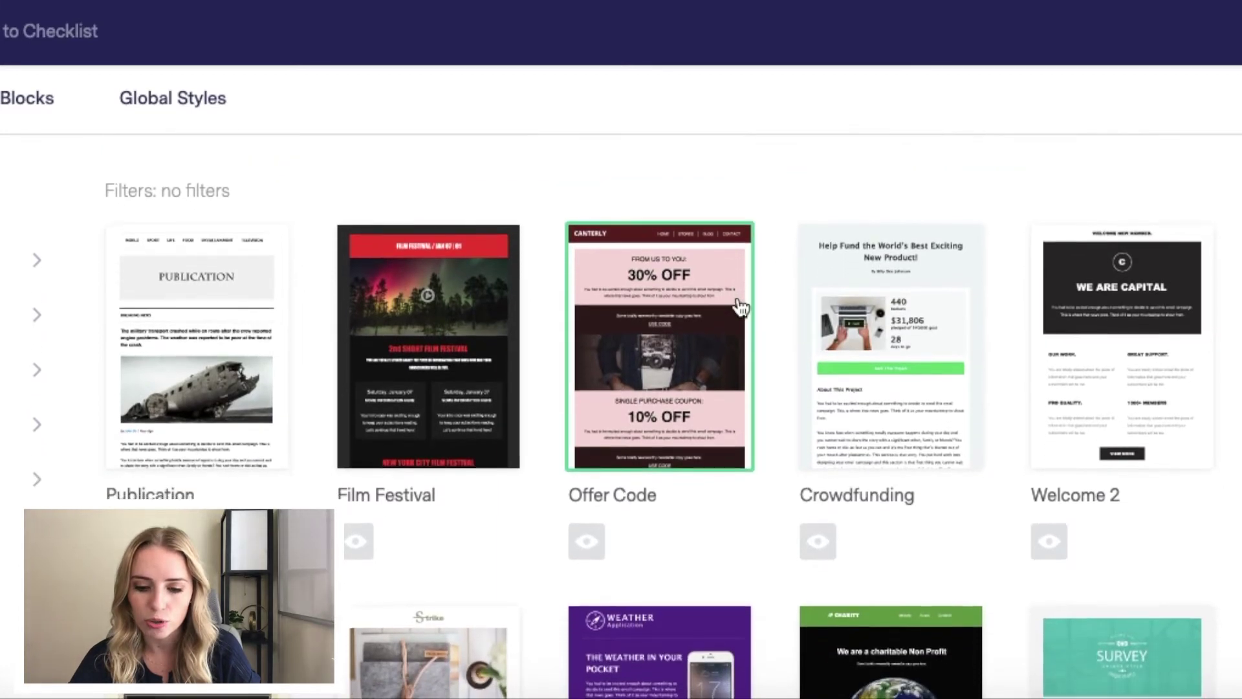
{"action": "scroll", "coordinate": [741, 307], "scroll_direction": "down", "scroll_amount": 3}
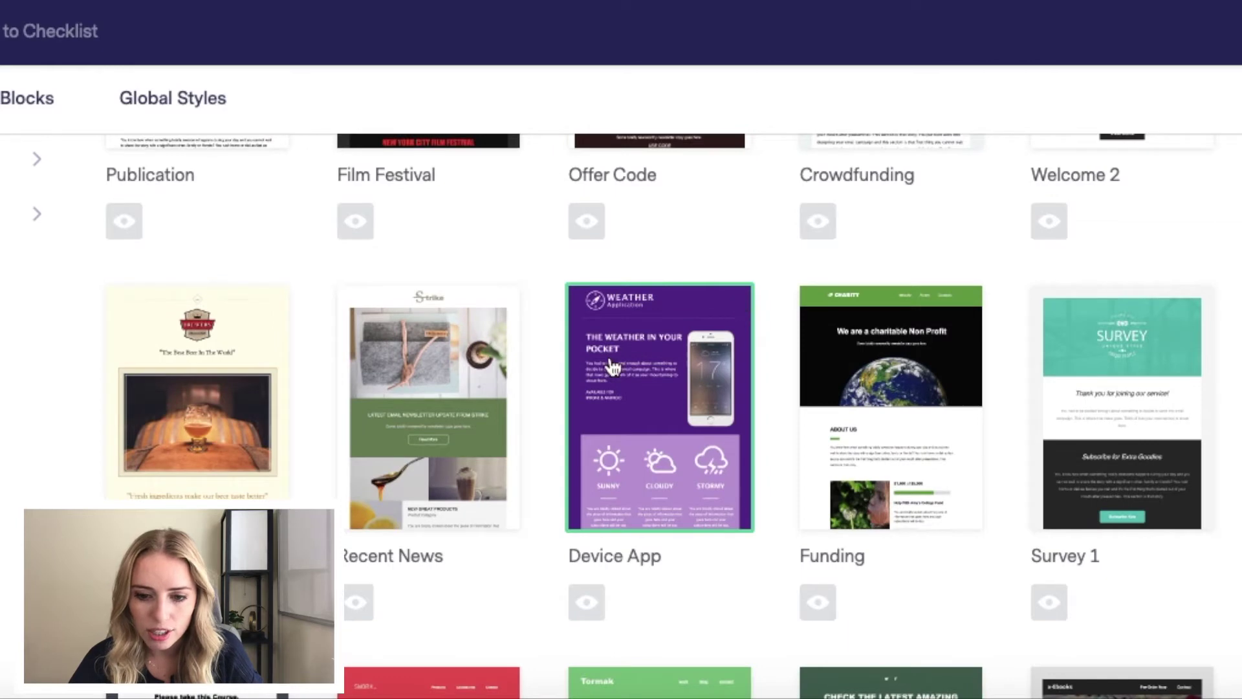
{"action": "left_click", "coordinate": [405, 466]}
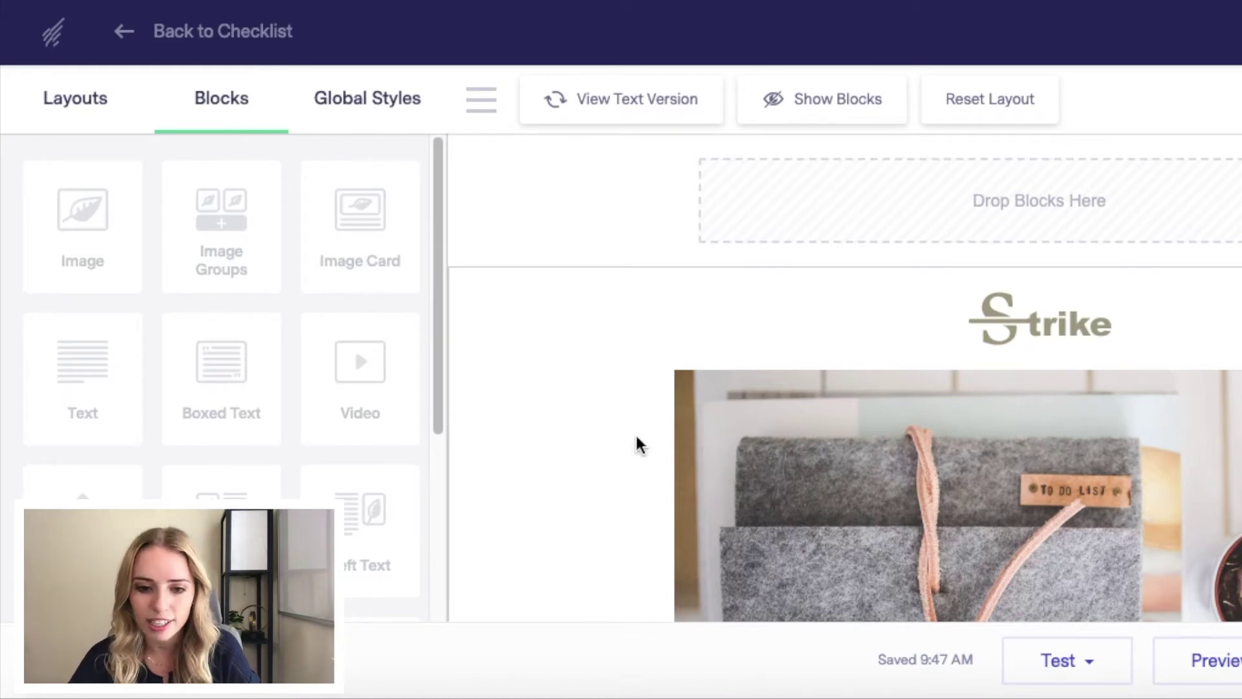
Step: Turn on Show Blocks to outline the template's content blocks
{"action": "scroll", "coordinate": [592, 317], "scroll_direction": "down", "scroll_amount": 5}
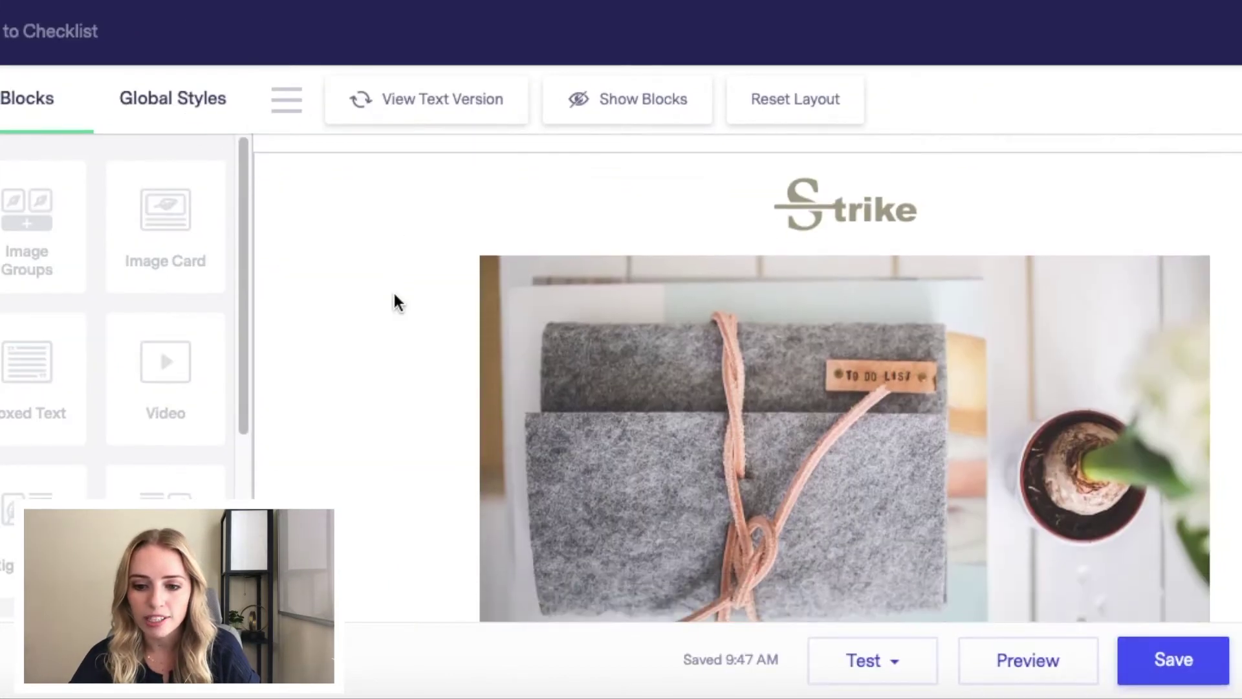
{"action": "scroll", "coordinate": [743, 542], "scroll_direction": "down", "scroll_amount": 3}
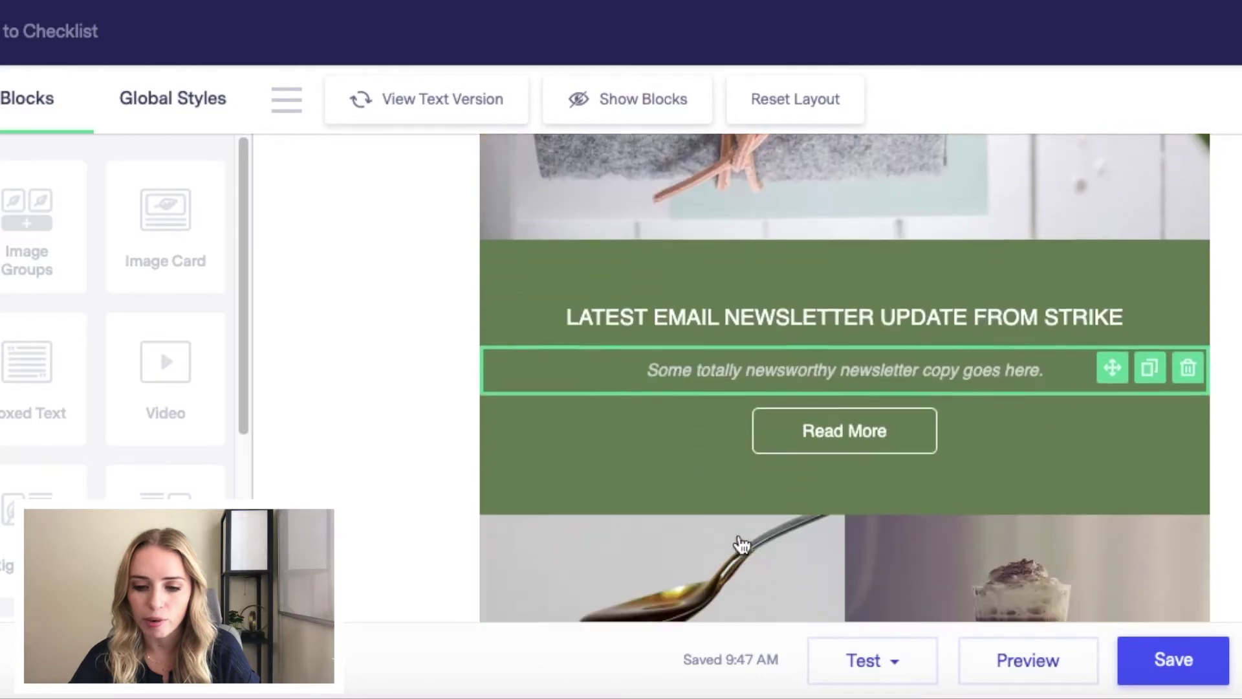
{"action": "scroll", "coordinate": [770, 253], "scroll_direction": "up", "scroll_amount": 6}
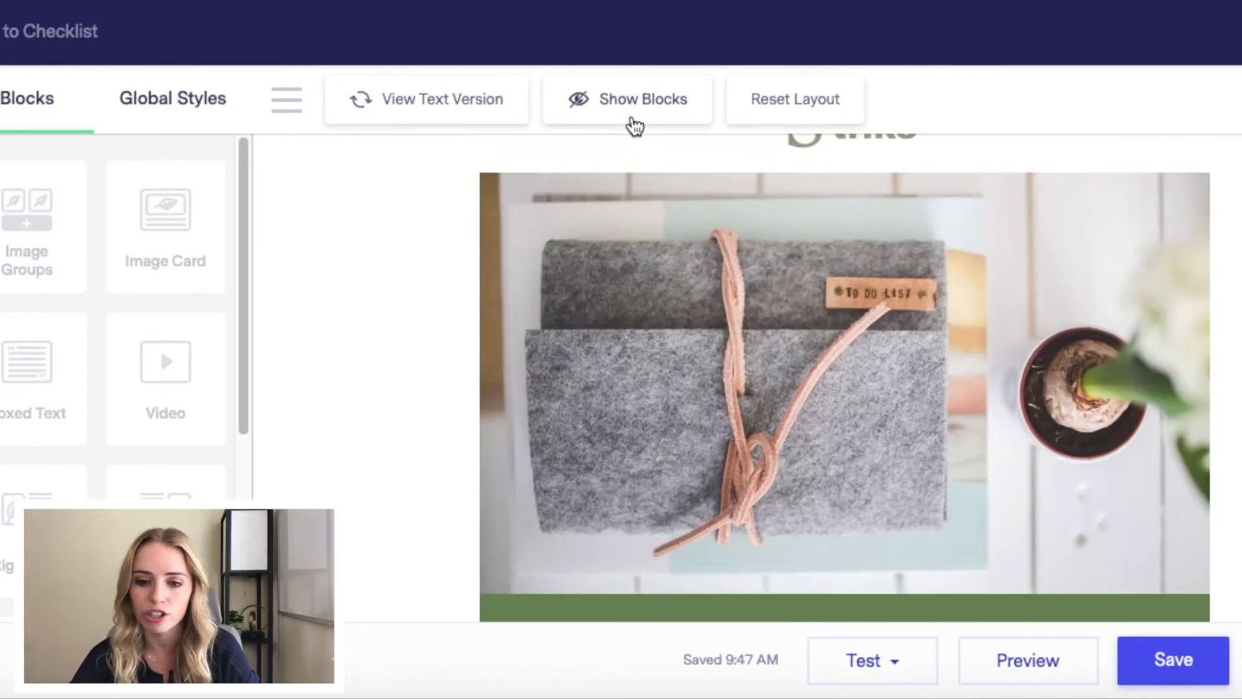
{"action": "left_click", "coordinate": [634, 103]}
Step: Select the Strike logo block at the top to open its Image Block settings
{"action": "scroll", "coordinate": [771, 347], "scroll_direction": "up", "scroll_amount": 2}
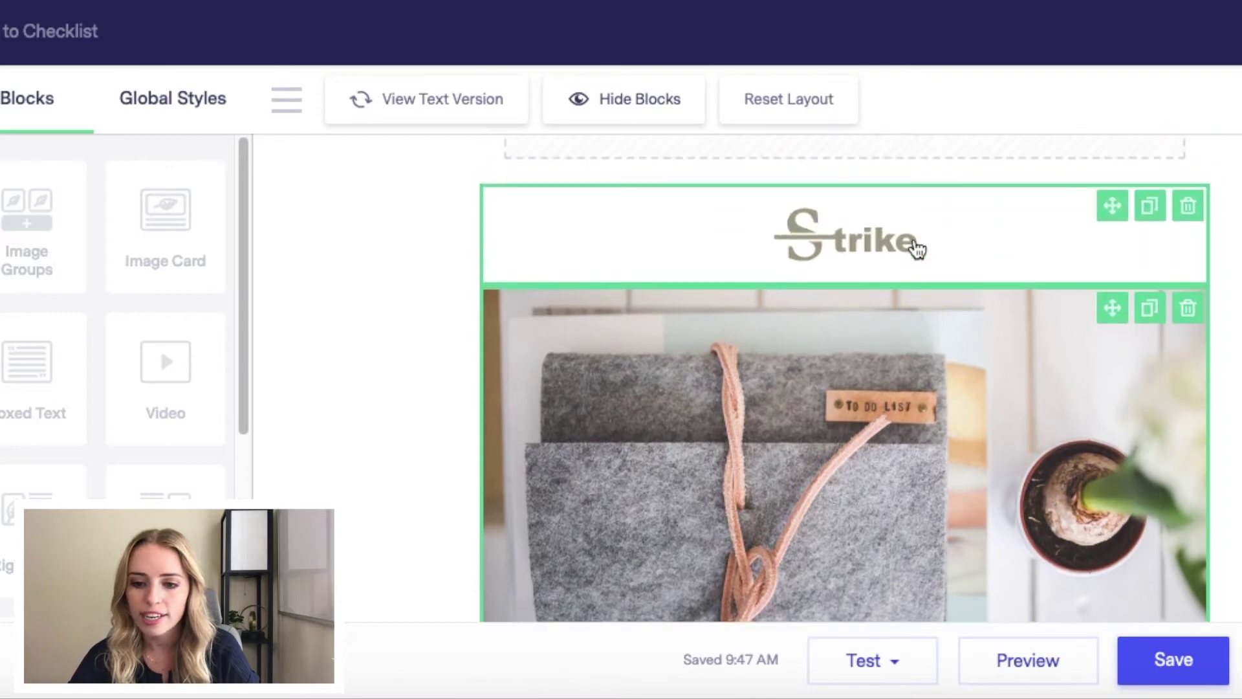
{"action": "scroll", "coordinate": [917, 248], "scroll_direction": "down", "scroll_amount": 5}
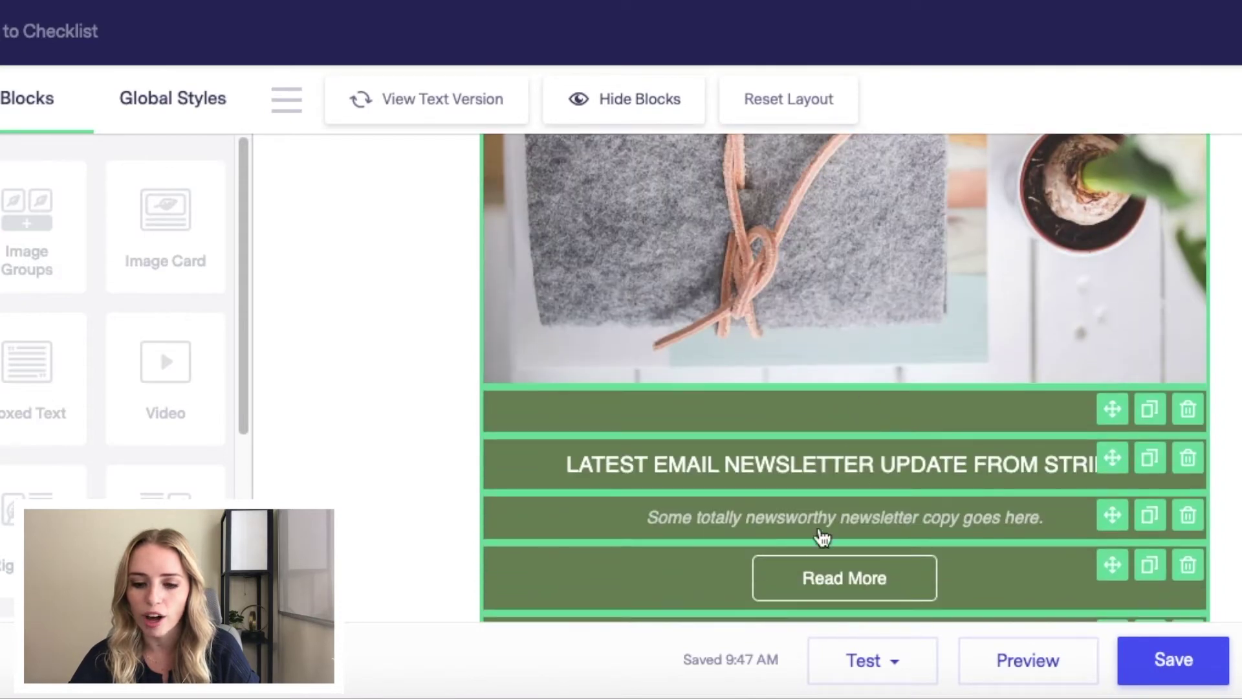
{"action": "scroll", "coordinate": [822, 537], "scroll_direction": "down", "scroll_amount": 10}
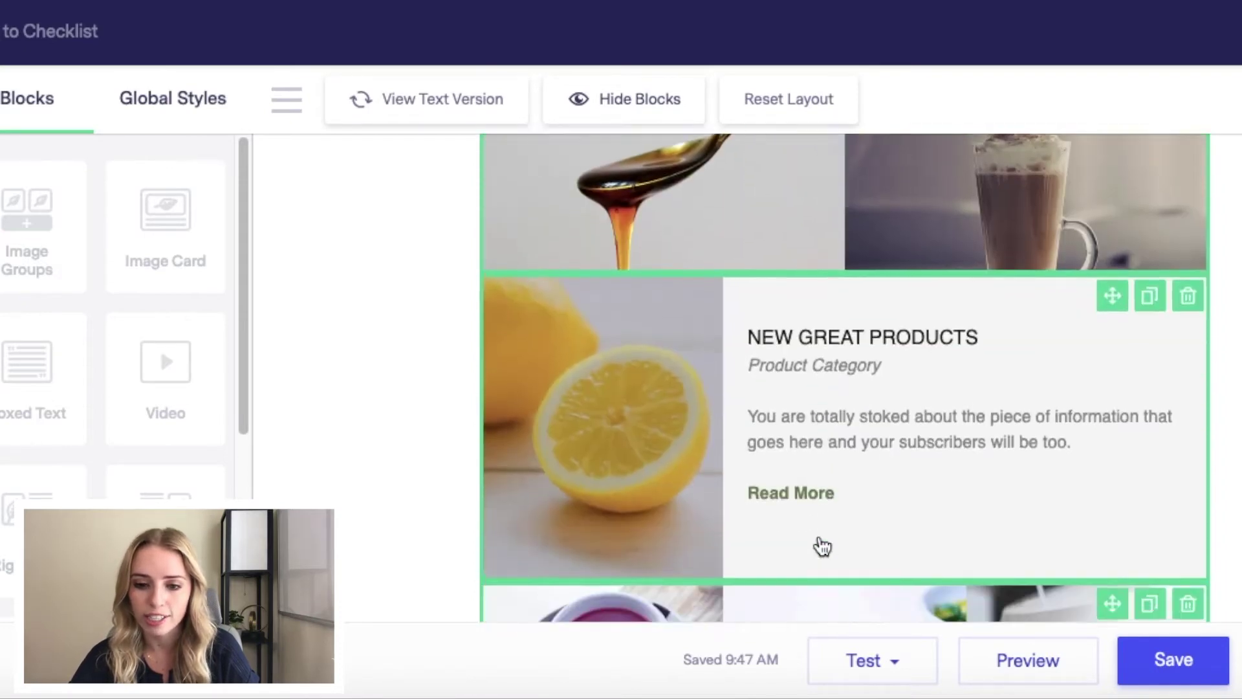
{"action": "scroll", "coordinate": [822, 547], "scroll_direction": "down", "scroll_amount": 3}
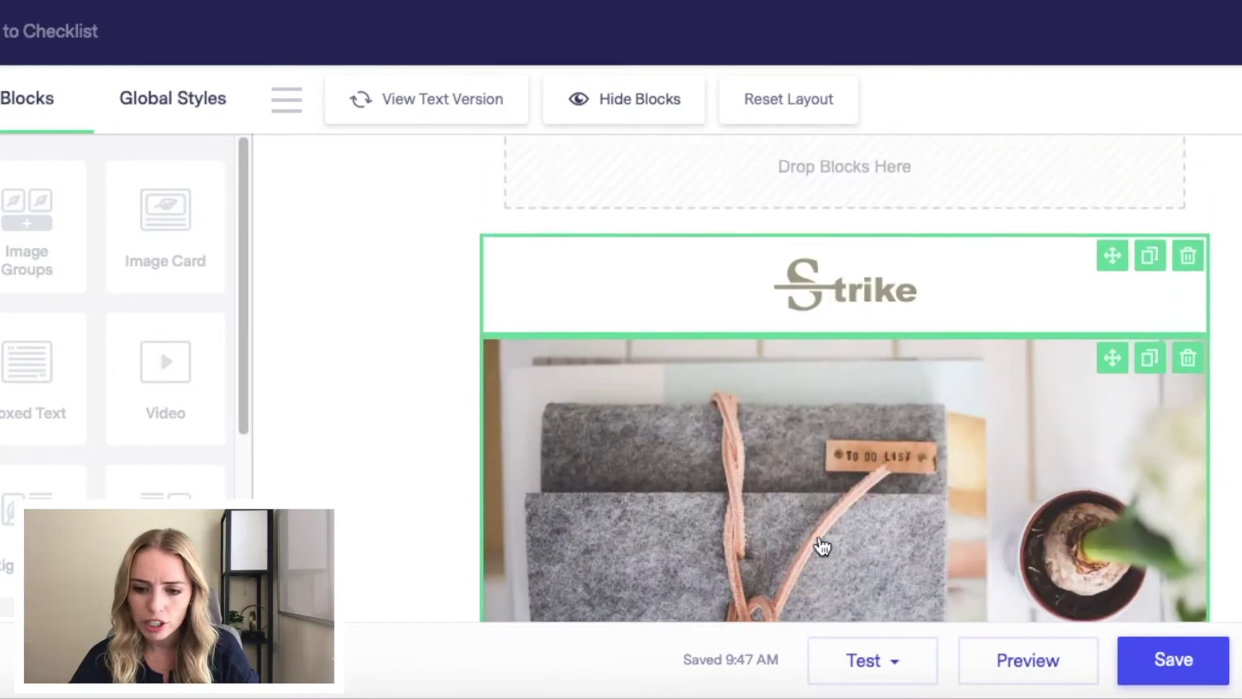
{"action": "scroll", "coordinate": [822, 466], "scroll_direction": "up", "scroll_amount": 1}
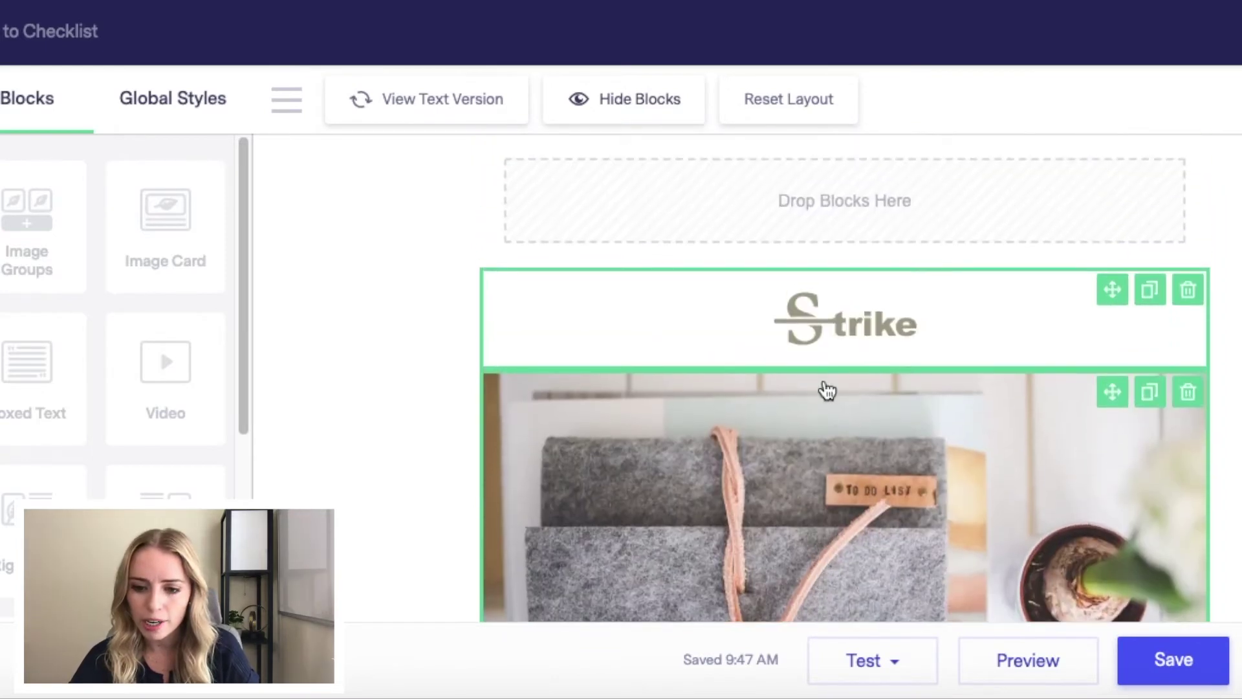
{"action": "left_click", "coordinate": [847, 339]}
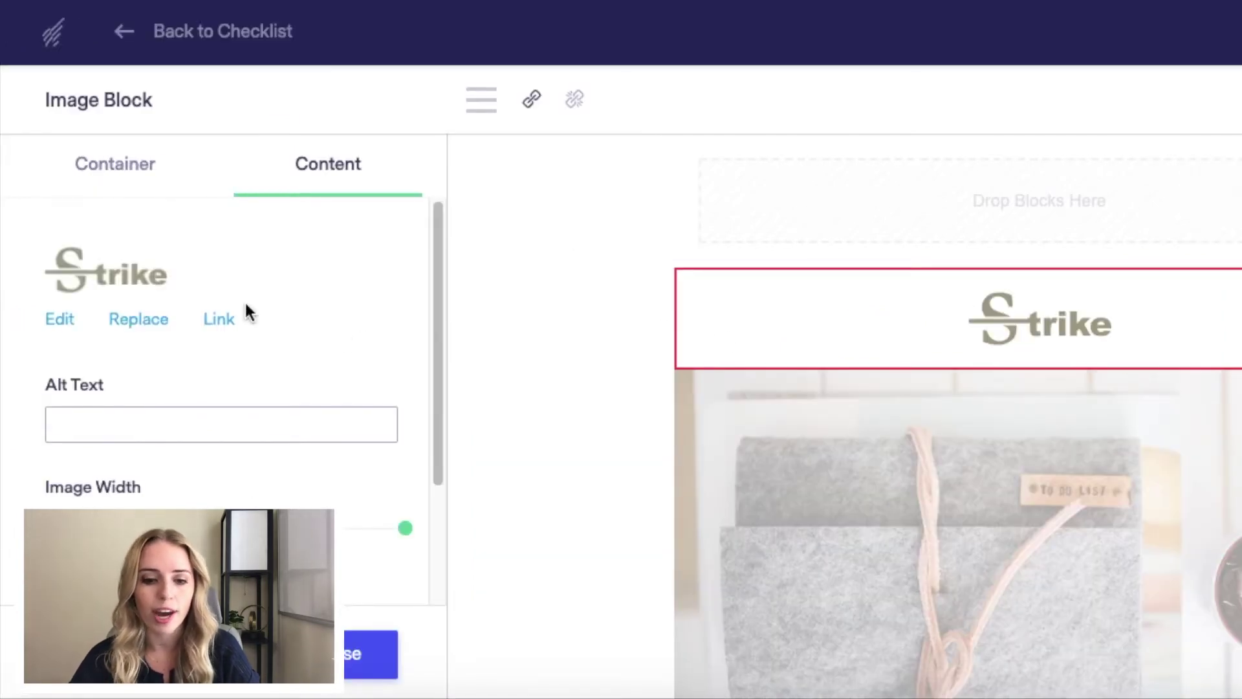
Step: Replace the Strike logo with the KYLA logo from the Image Gallery
{"action": "left_click", "coordinate": [132, 330]}
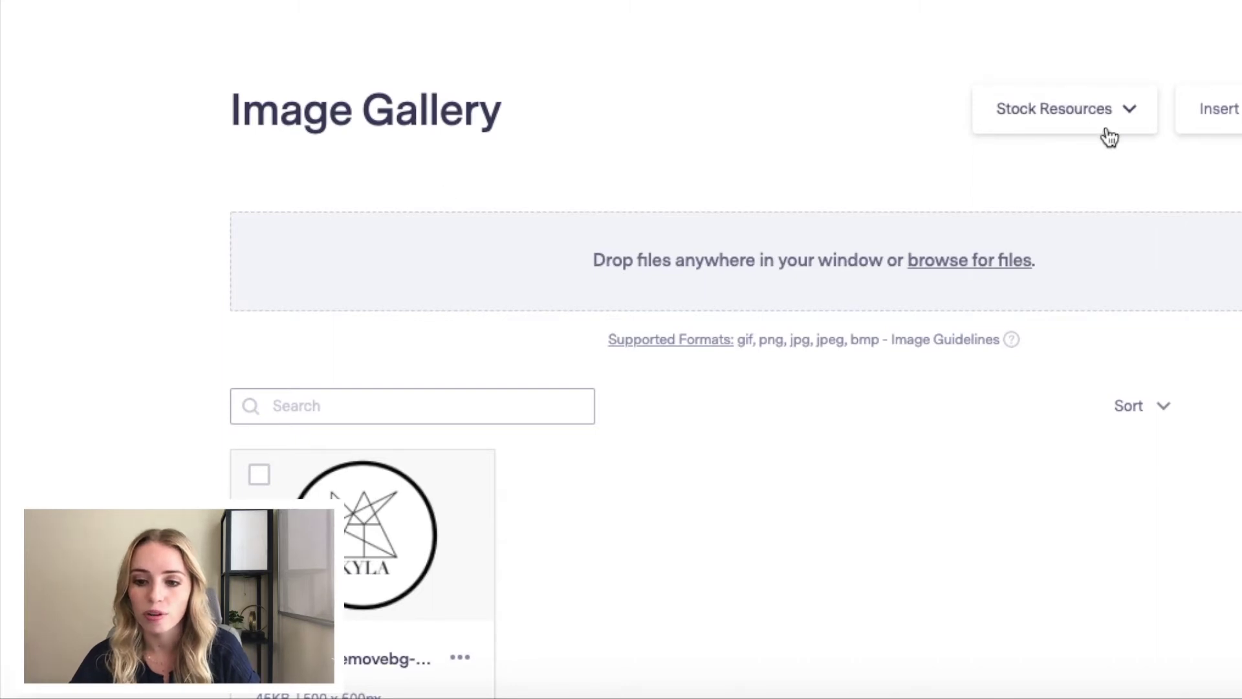
{"action": "scroll", "coordinate": [737, 415], "scroll_direction": "down", "scroll_amount": 1}
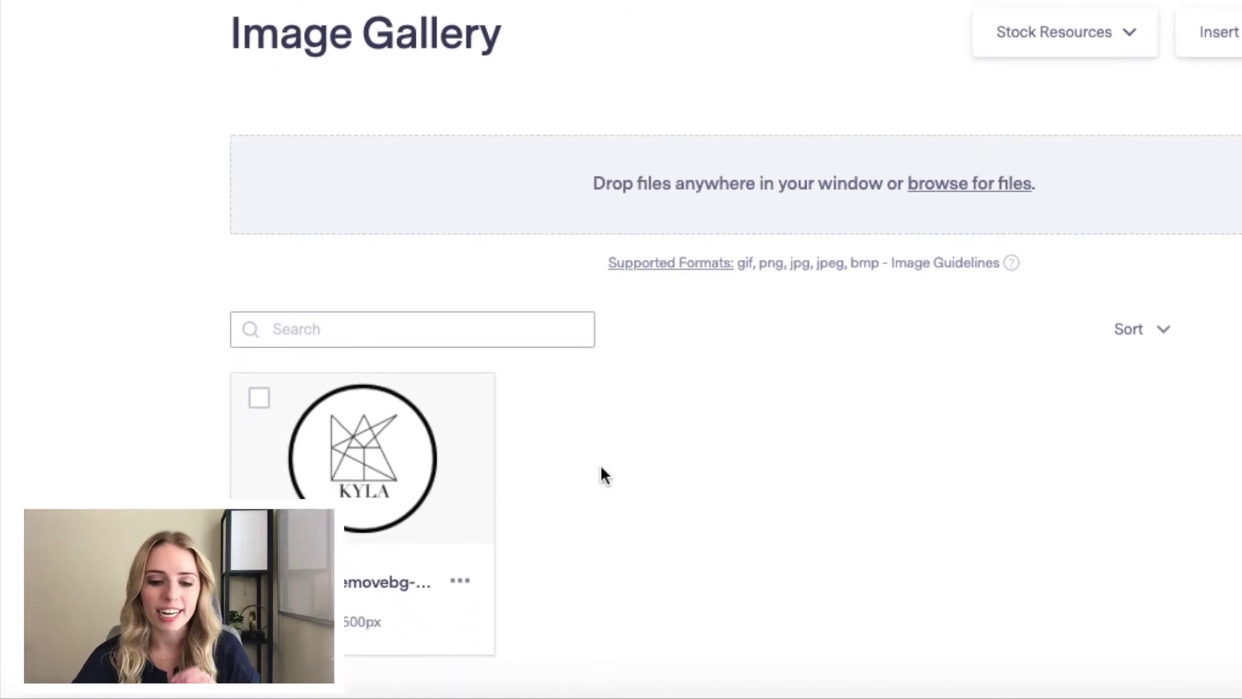
{"action": "mouse_move", "coordinate": [397, 521]}
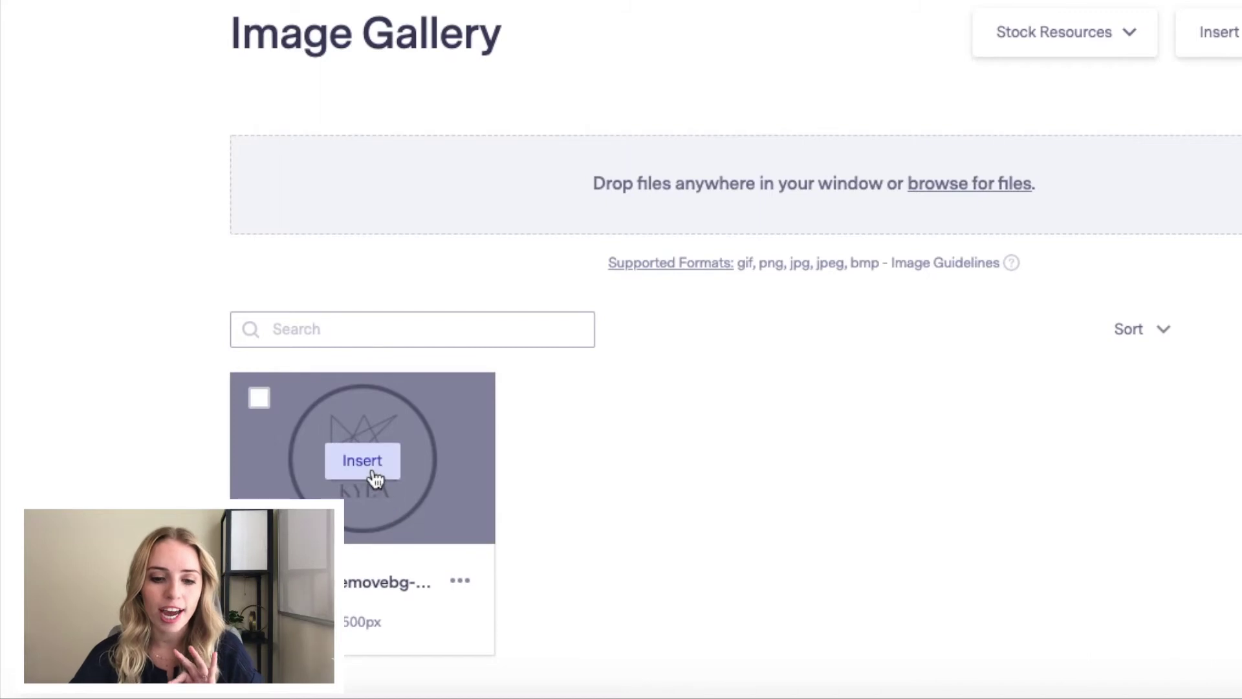
{"action": "left_click", "coordinate": [375, 477]}
Step: Shrink the logo's image width from 100 to 39 and close the block settings
{"action": "scroll", "coordinate": [940, 527], "scroll_direction": "down", "scroll_amount": 4}
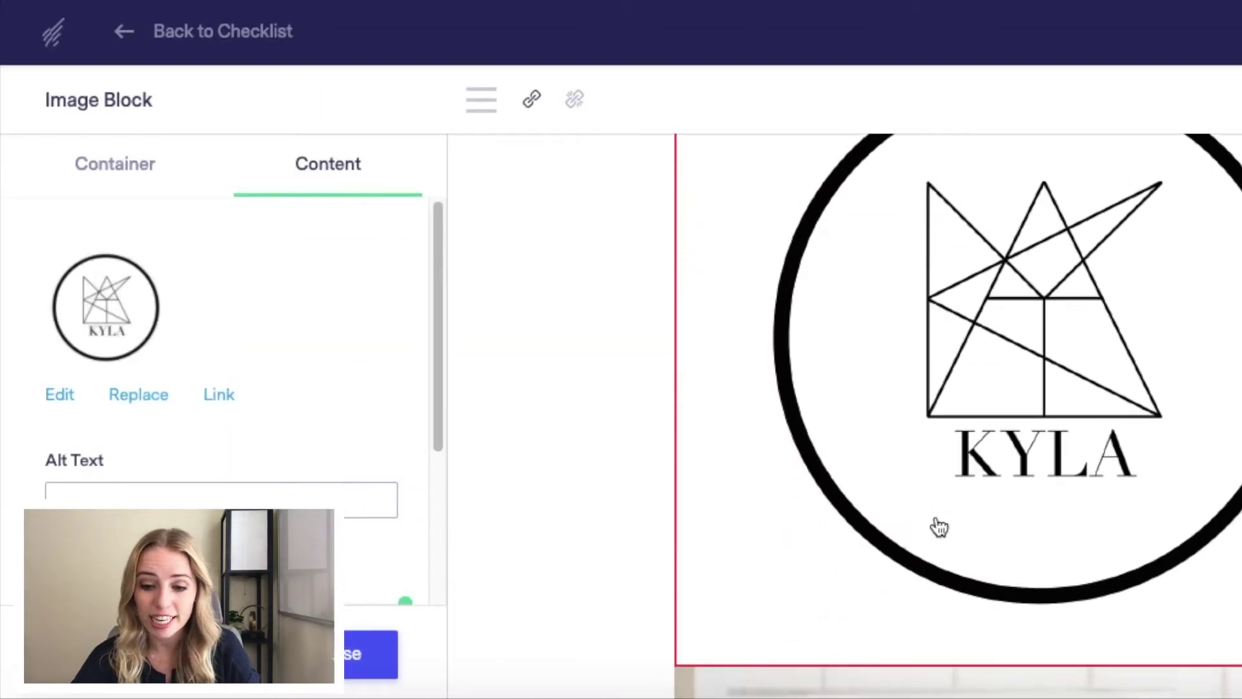
{"action": "scroll", "coordinate": [327, 415], "scroll_direction": "down", "scroll_amount": 4}
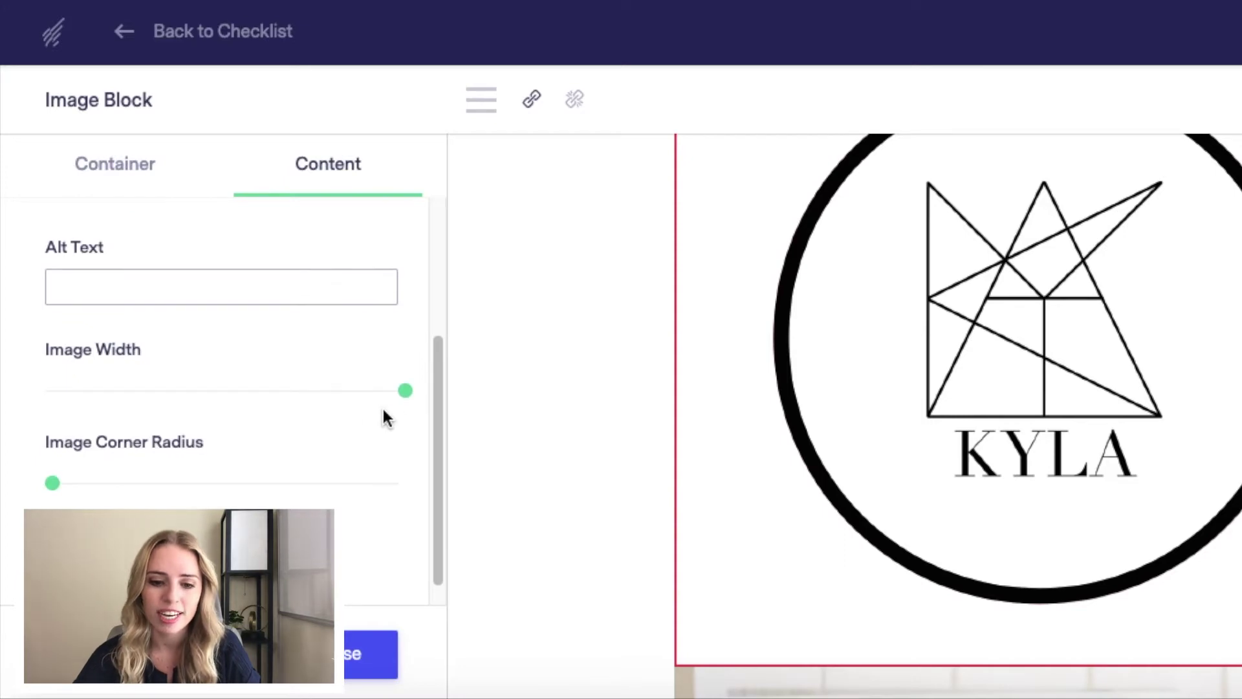
{"action": "mouse_move", "coordinate": [402, 381]}
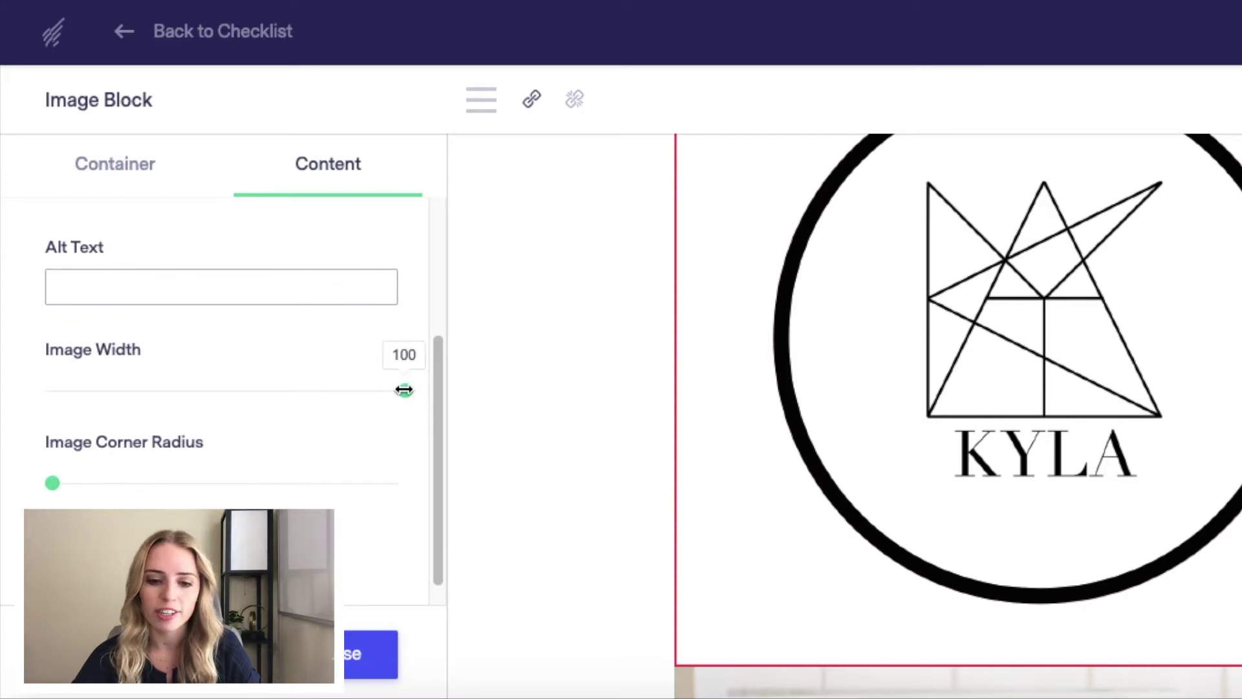
{"action": "left_click_drag", "start_coordinate": [399, 389], "coordinate": [95, 391]}
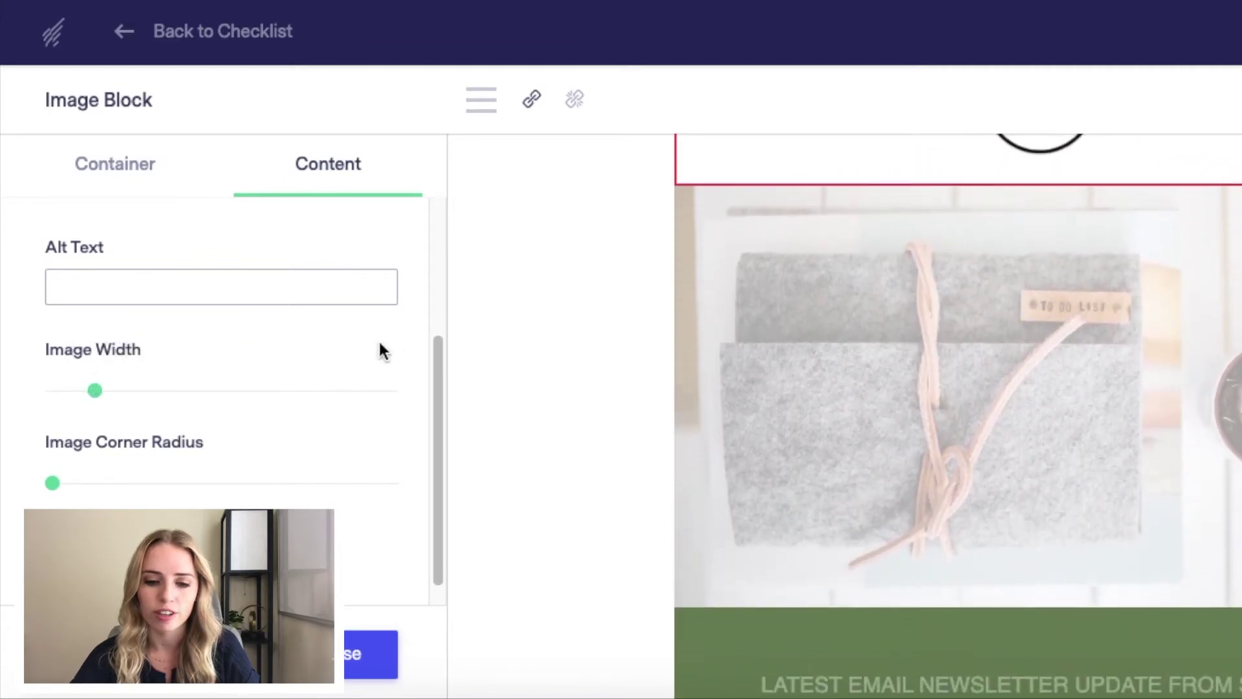
{"action": "scroll", "coordinate": [658, 305], "scroll_direction": "up", "scroll_amount": 4}
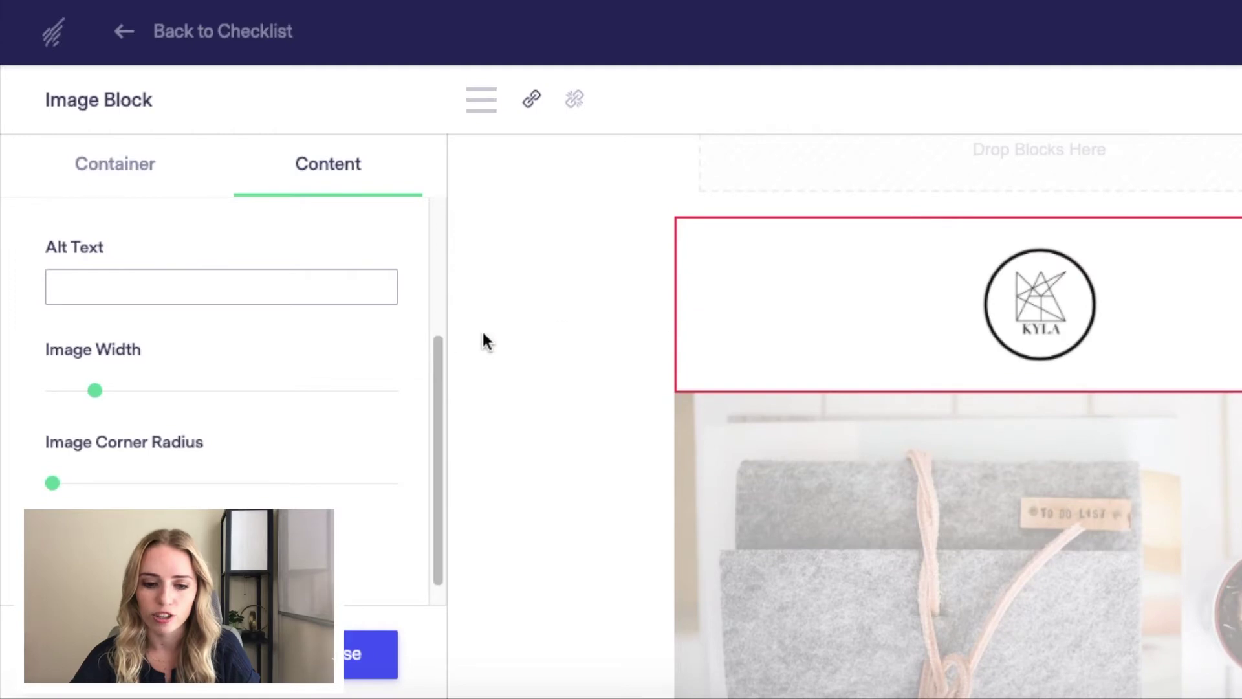
{"action": "left_click", "coordinate": [307, 655]}
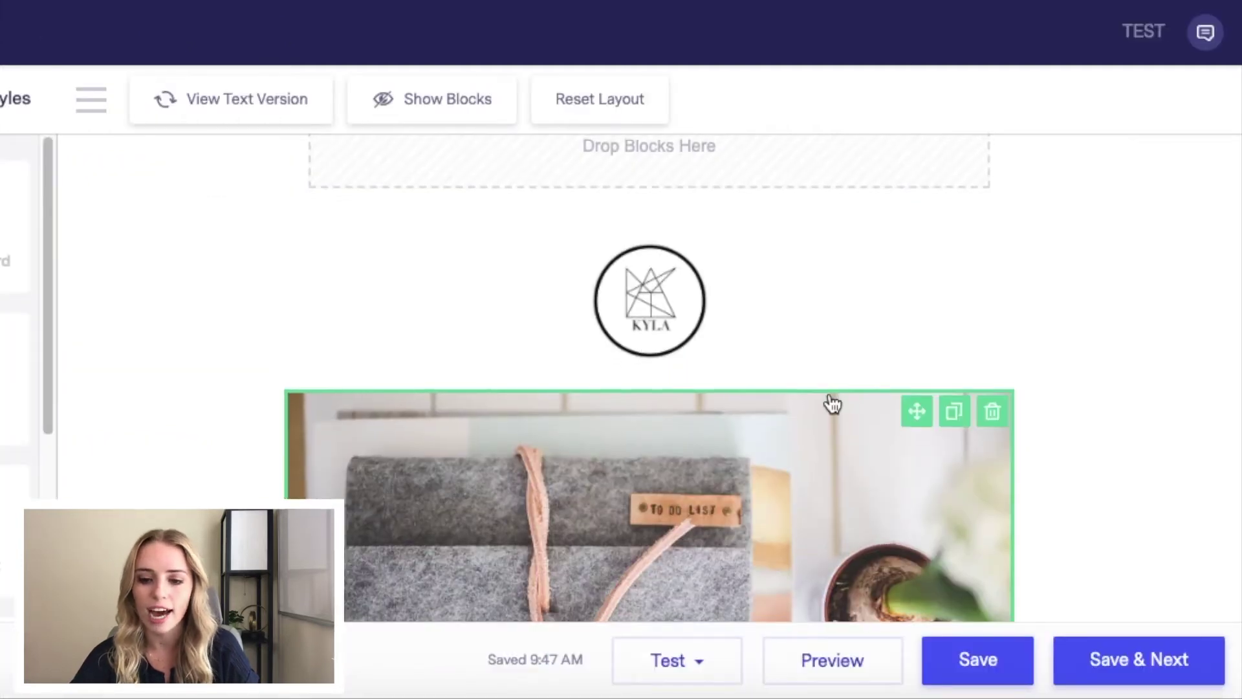
Step: Drag the felt-pouch photo down so it sits below the headline and copy text
{"action": "scroll", "coordinate": [833, 405], "scroll_direction": "down", "scroll_amount": 3}
{"action": "scroll", "coordinate": [831, 406], "scroll_direction": "down", "scroll_amount": 3}
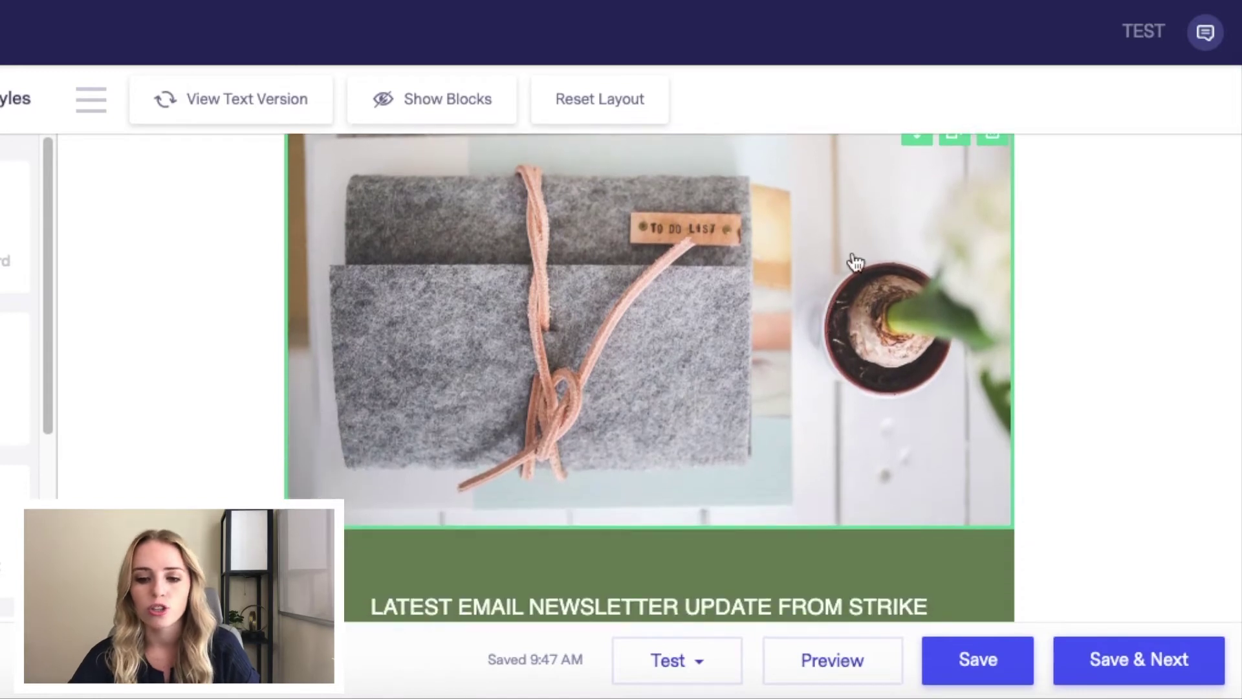
{"action": "left_click", "coordinate": [574, 377]}
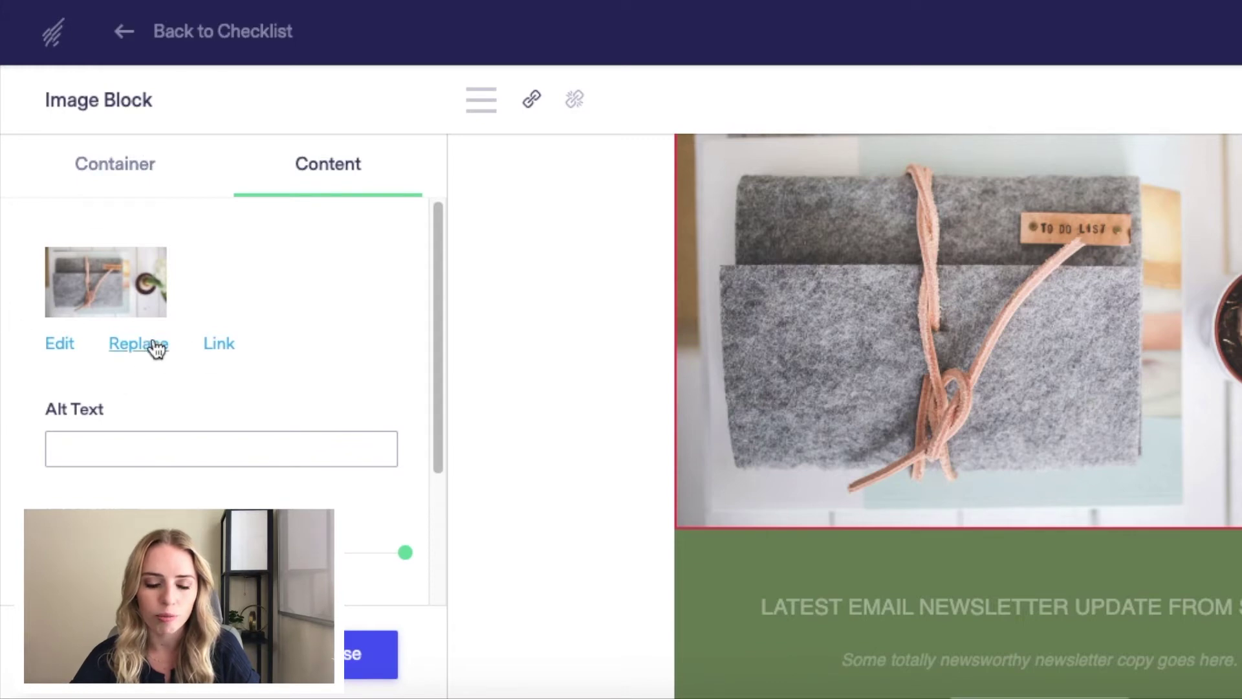
{"action": "scroll", "coordinate": [162, 346], "scroll_direction": "down", "scroll_amount": 3}
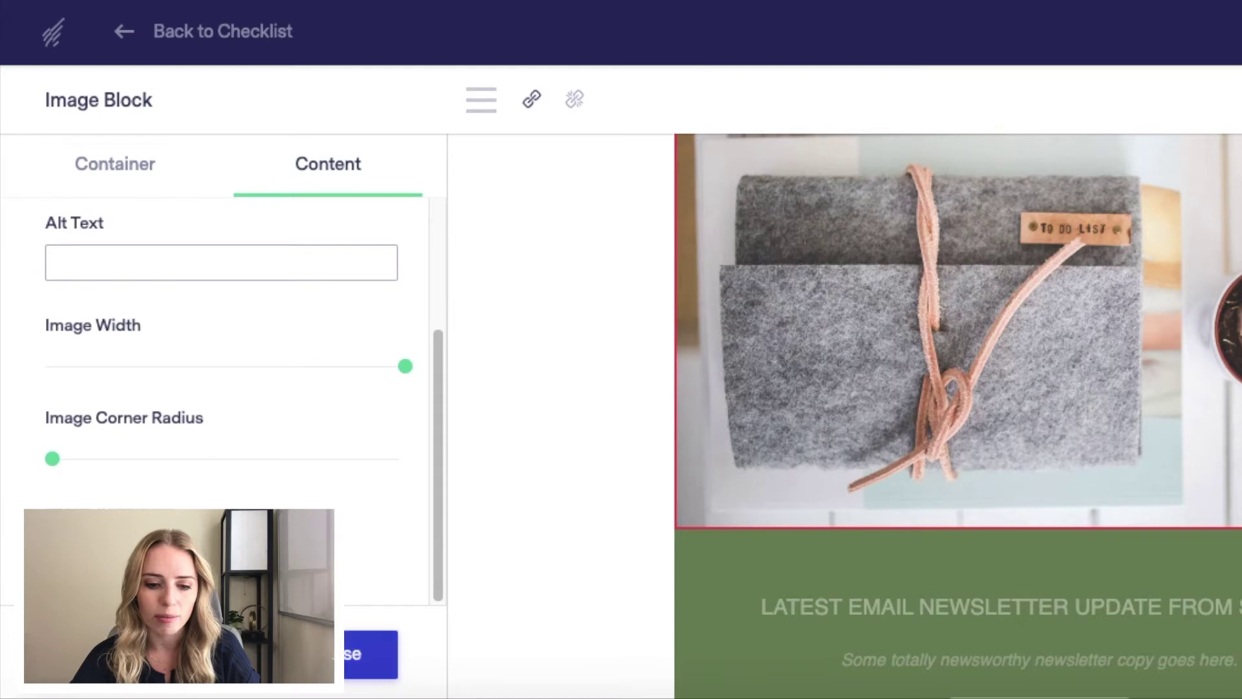
{"action": "left_click", "coordinate": [372, 653]}
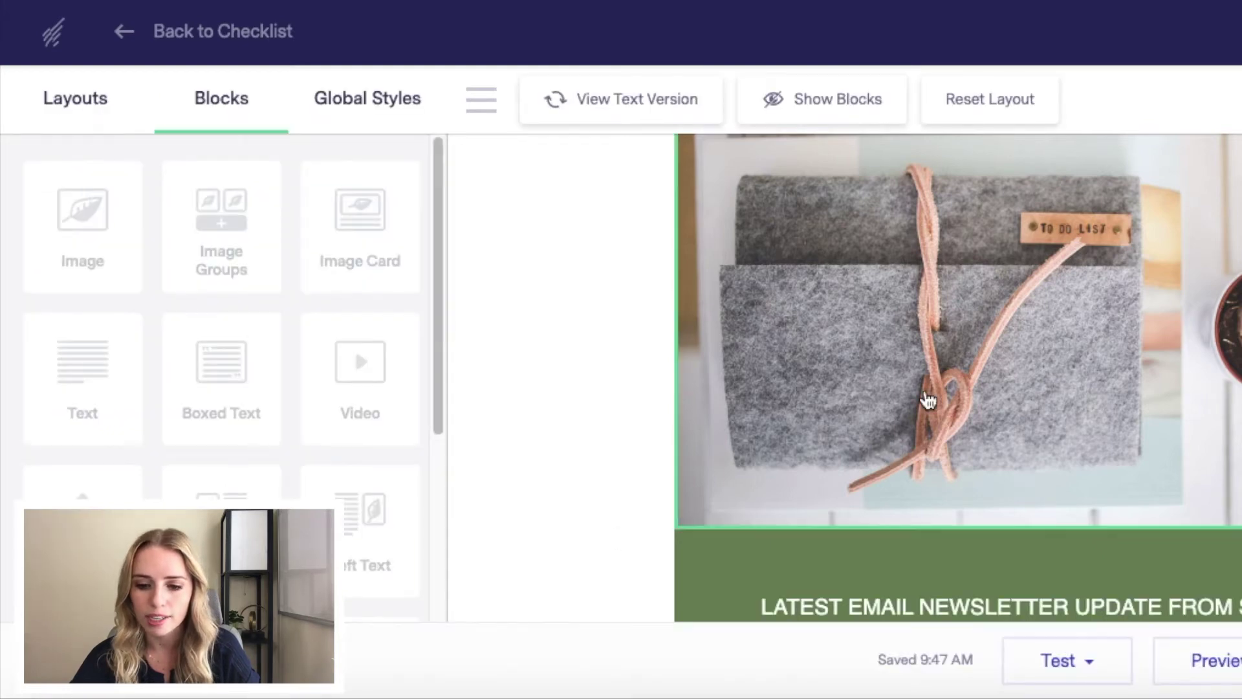
{"action": "scroll", "coordinate": [929, 398], "scroll_direction": "down", "scroll_amount": 5}
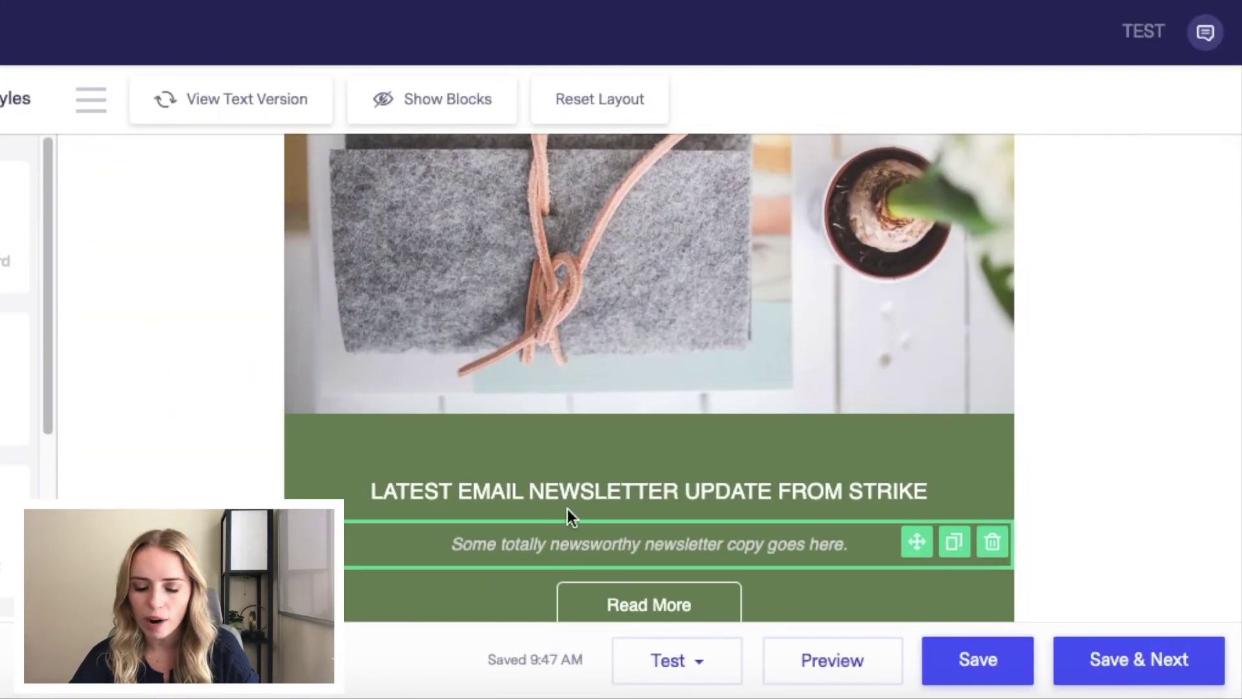
{"action": "scroll", "coordinate": [806, 488], "scroll_direction": "up", "scroll_amount": 1}
{"action": "scroll", "coordinate": [805, 486], "scroll_direction": "up", "scroll_amount": 1}
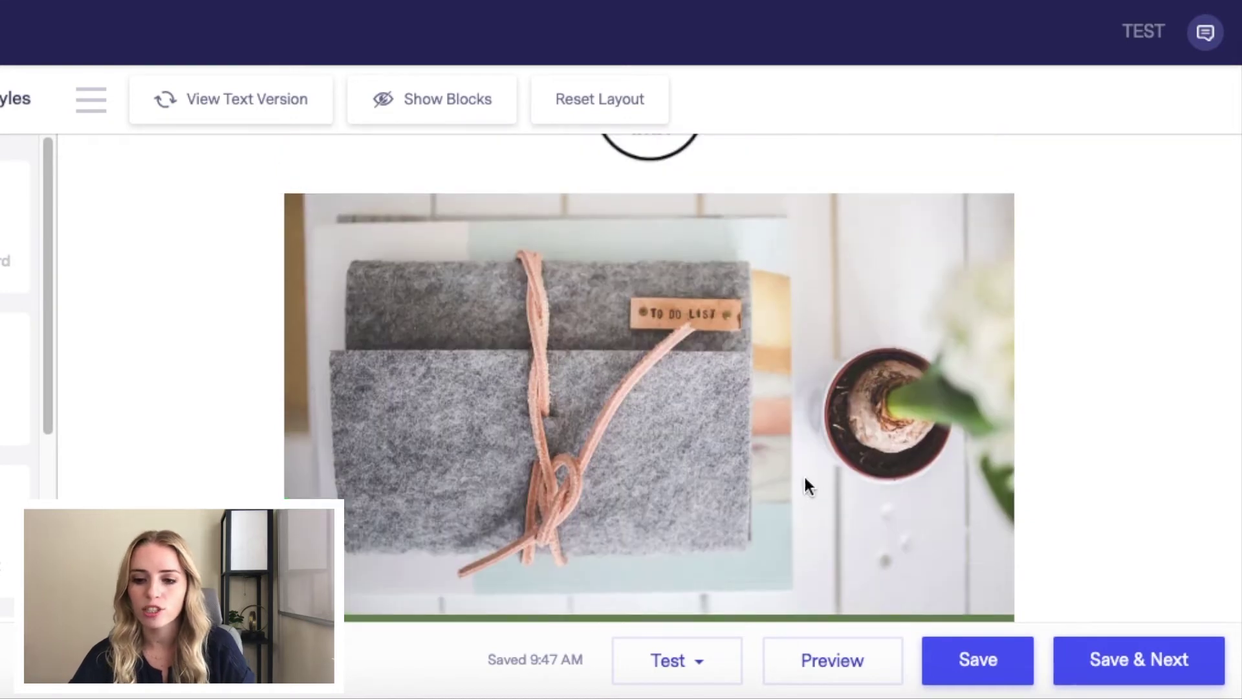
{"action": "left_click_drag", "start_coordinate": [917, 216], "coordinate": [888, 472]}
{"action": "scroll", "coordinate": [890, 474], "scroll_direction": "up", "scroll_amount": 2}
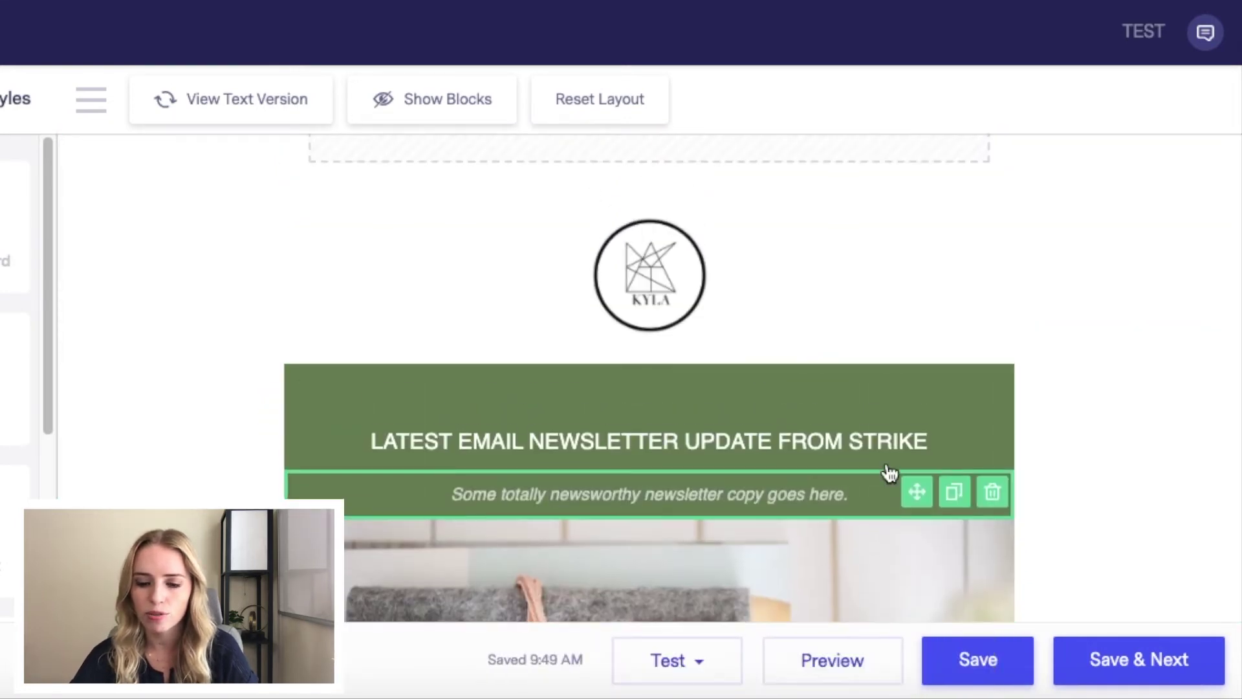
Step: Replace the headline text with 'NEW YOUTUBE VIDEO IS LIVE!'
{"action": "left_click", "coordinate": [845, 455]}
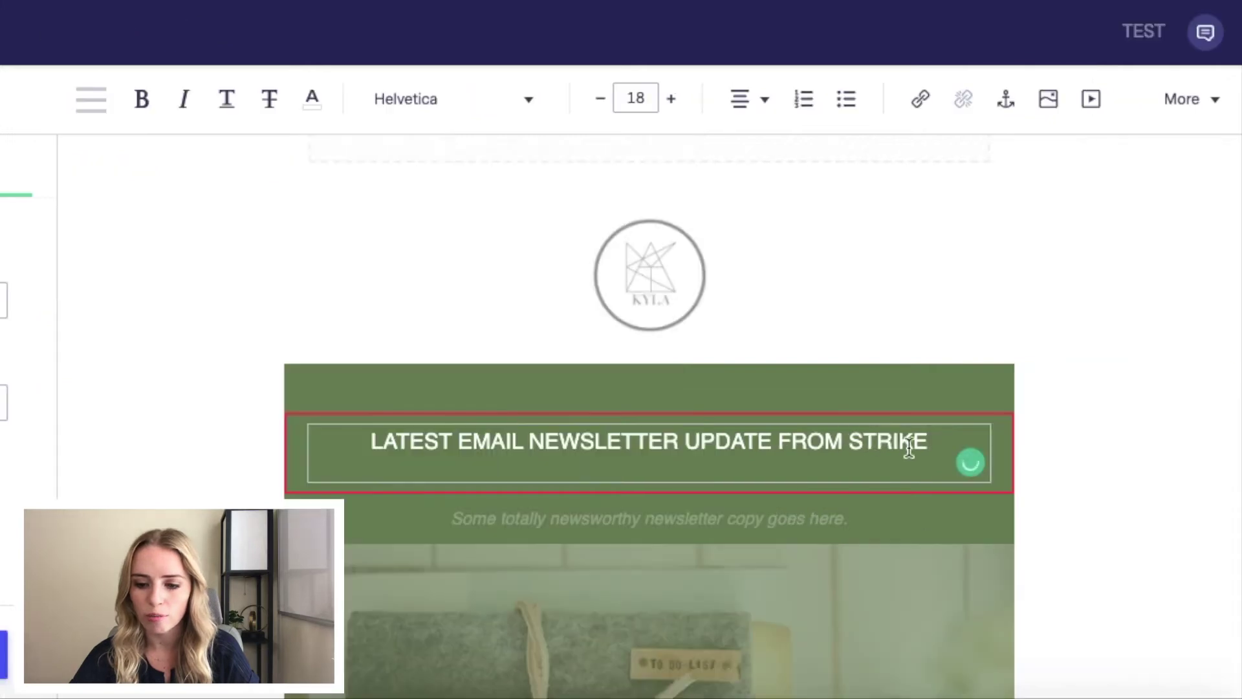
{"action": "left_click_drag", "start_coordinate": [929, 442], "coordinate": [384, 435]}
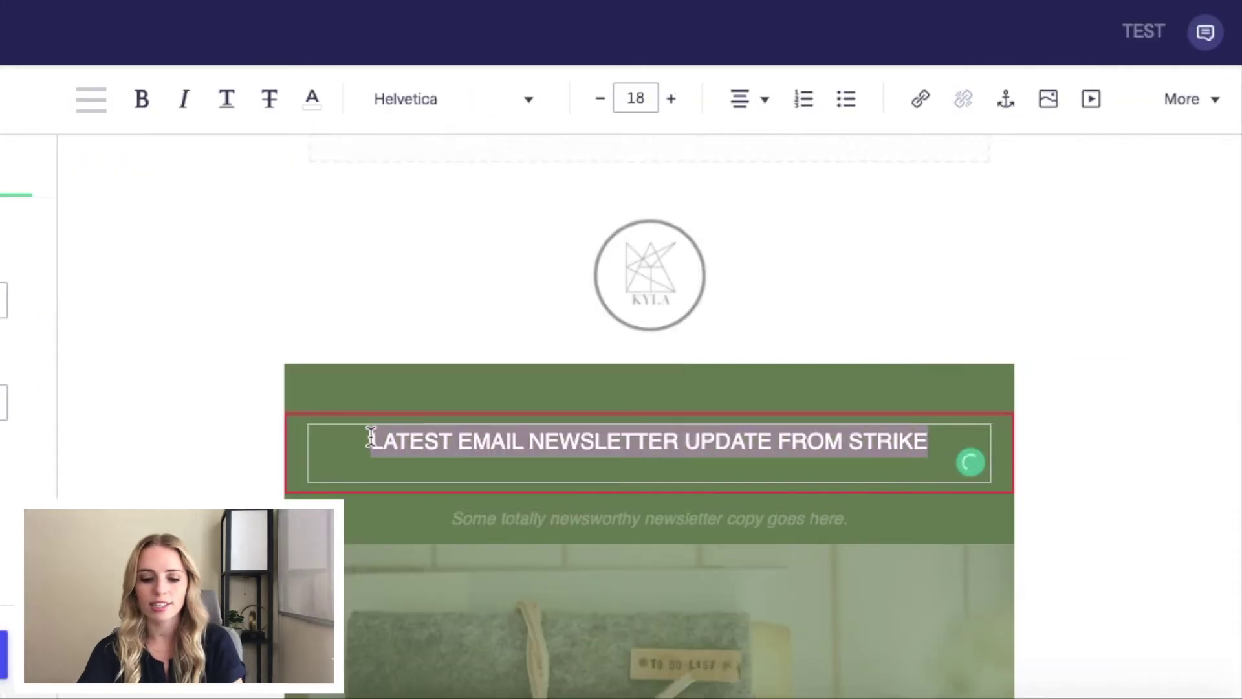
{"action": "type", "text": "NEW YOUTUBE VIDEO IS LIVE!"}
{"action": "left_click", "coordinate": [873, 299]}
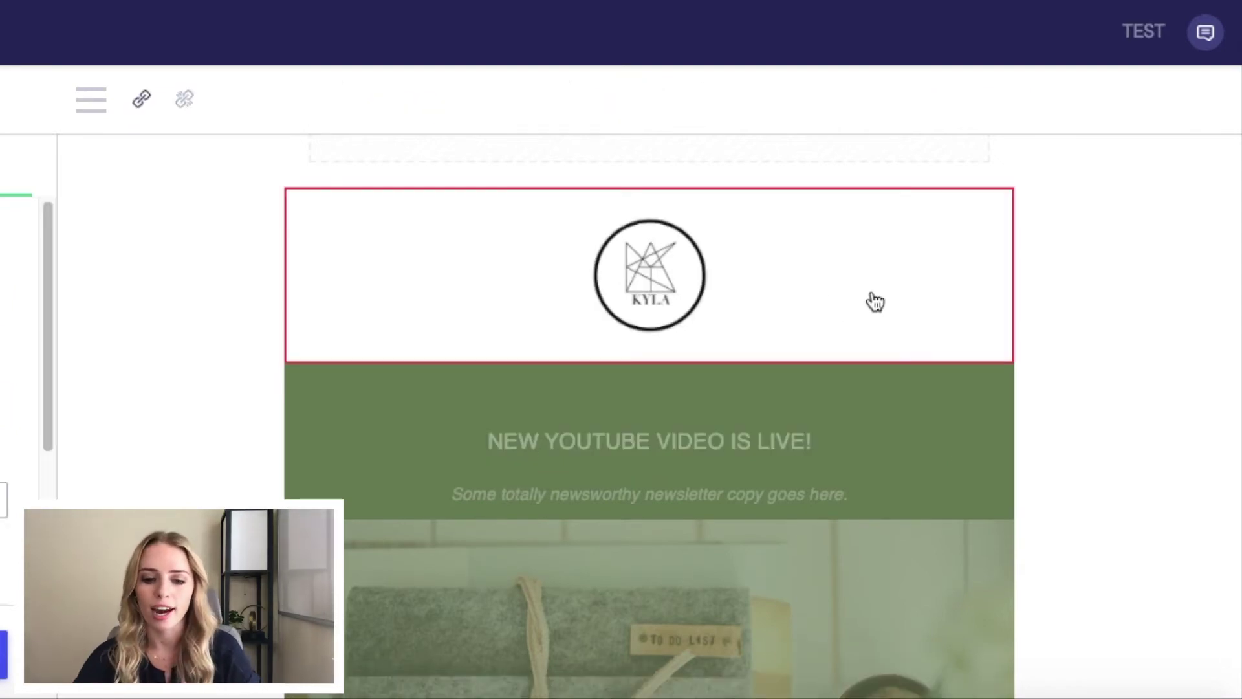
{"action": "left_click", "coordinate": [559, 462]}
{"action": "key", "text": "Escape"}
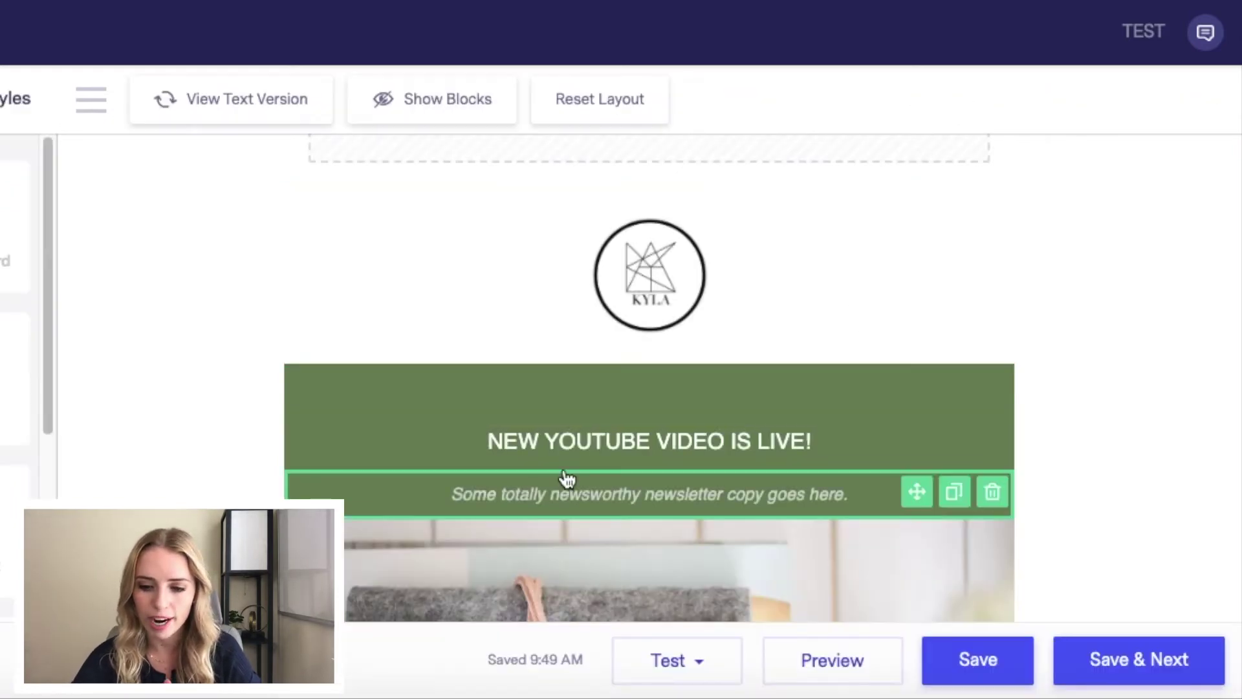
{"action": "scroll", "coordinate": [1154, 366], "scroll_direction": "down", "scroll_amount": 3}
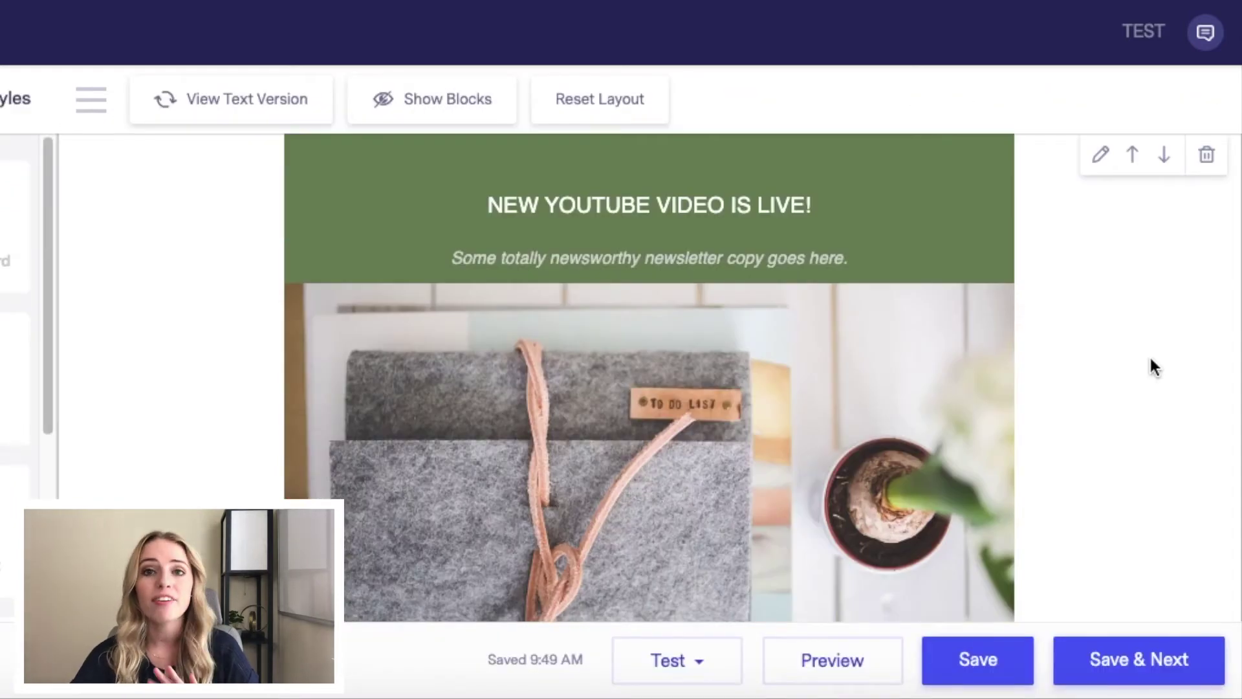
{"action": "left_click", "coordinate": [701, 678]}
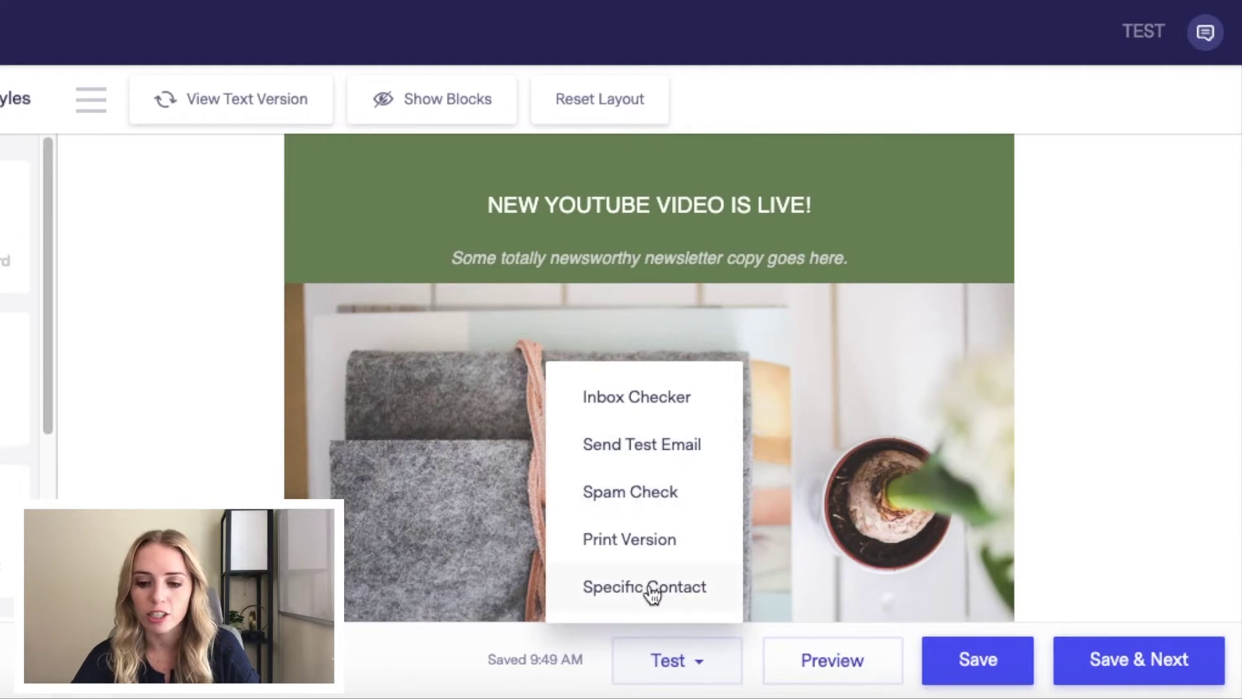
{"action": "left_click", "coordinate": [1141, 483]}
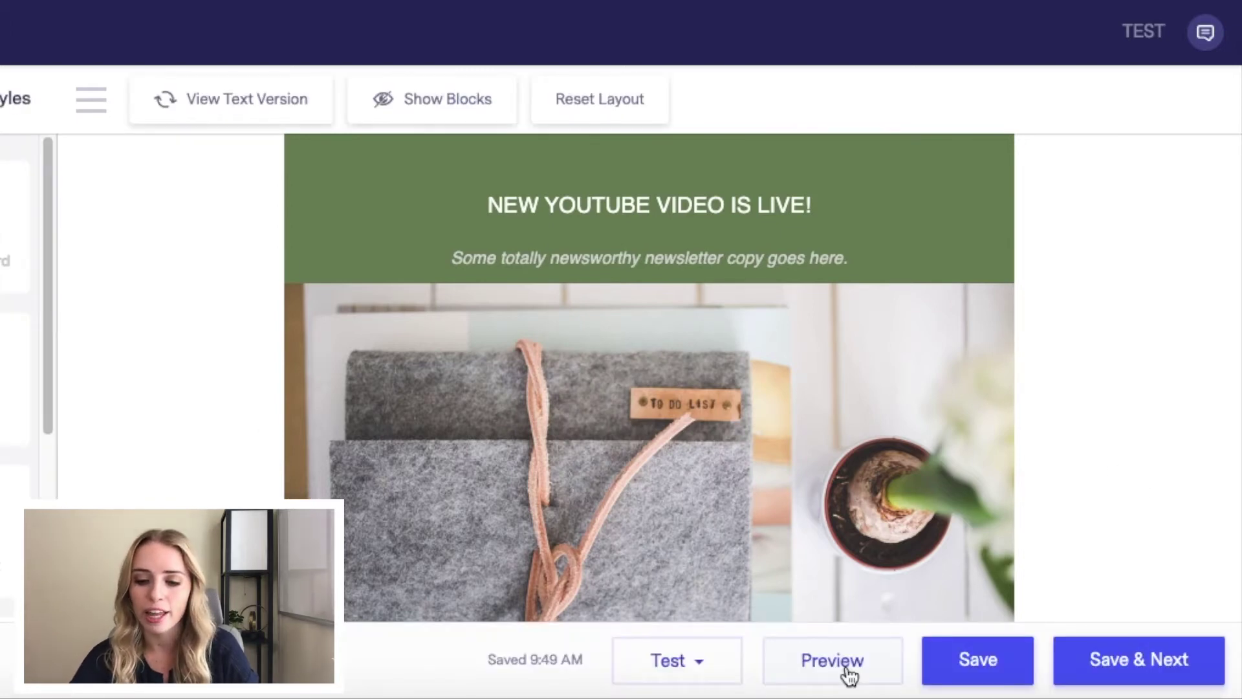
{"action": "left_click", "coordinate": [833, 660]}
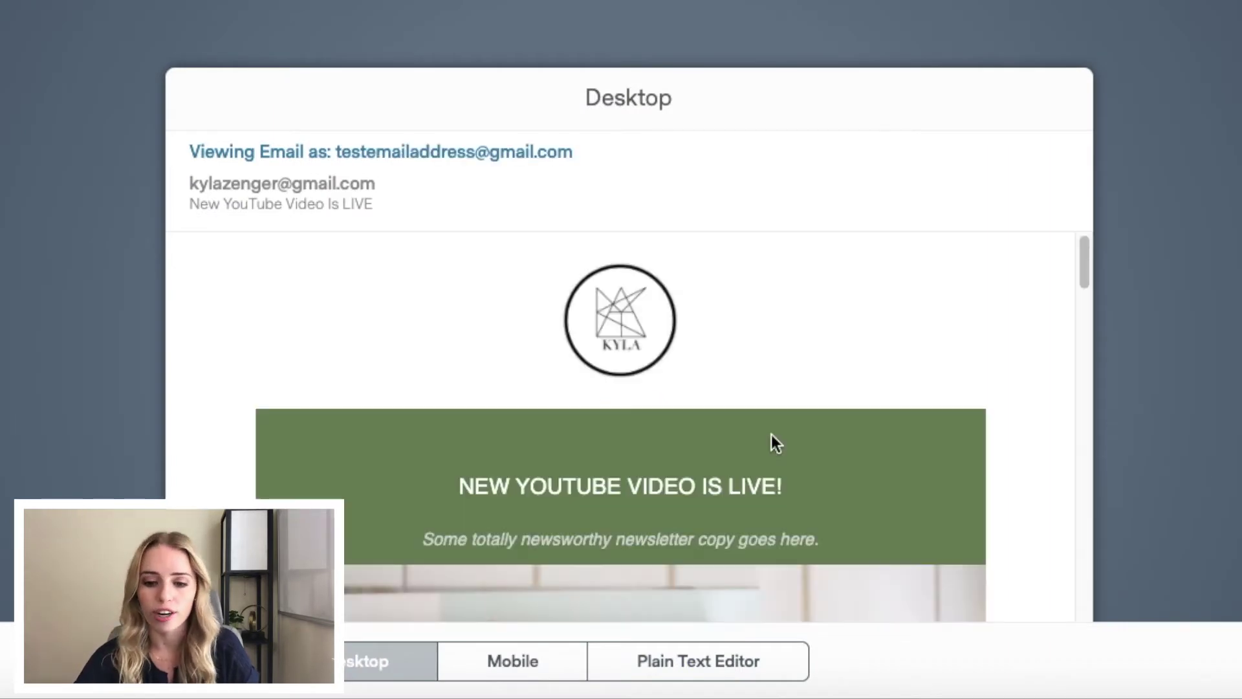
{"action": "scroll", "coordinate": [771, 433], "scroll_direction": "down", "scroll_amount": 3}
{"action": "scroll", "coordinate": [771, 432], "scroll_direction": "down", "scroll_amount": 10}
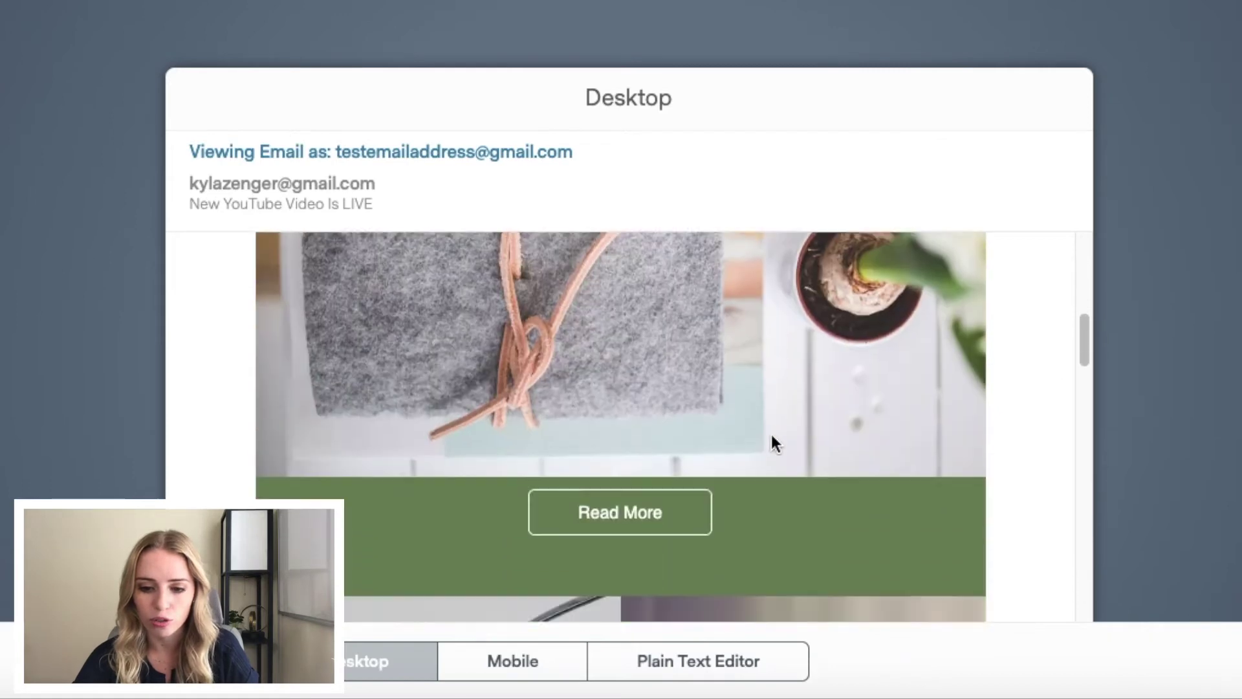
{"action": "scroll", "coordinate": [772, 434], "scroll_direction": "down", "scroll_amount": 10}
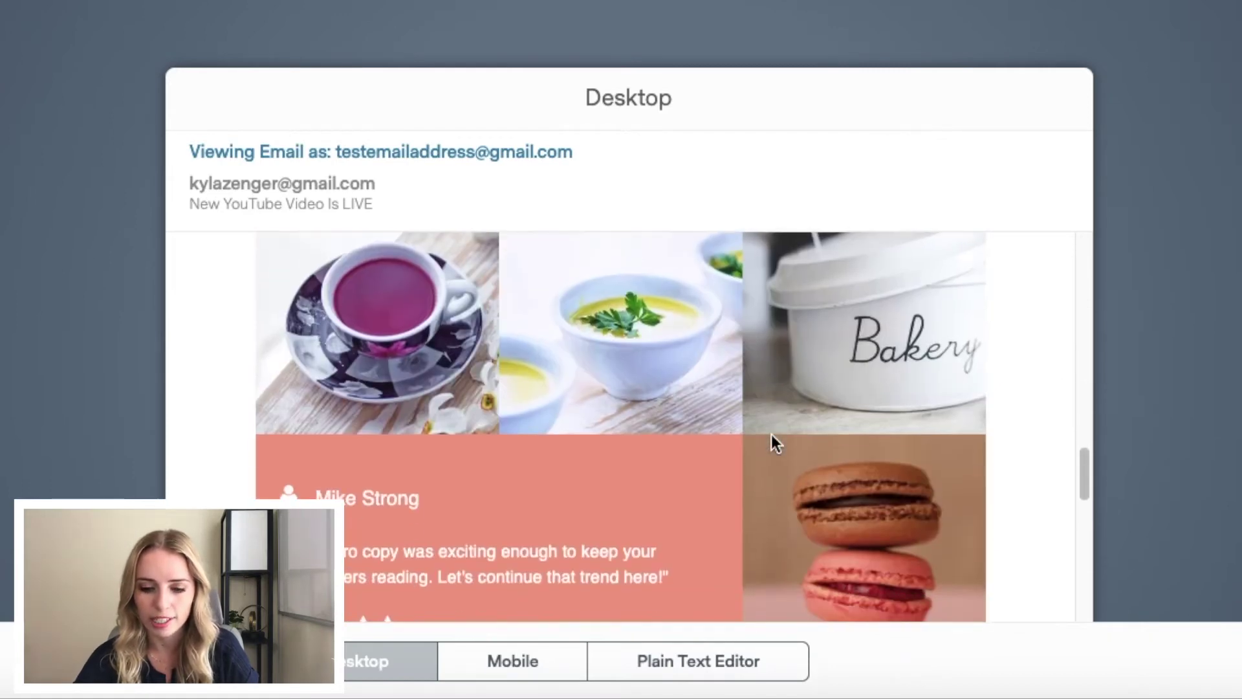
{"action": "scroll", "coordinate": [771, 433], "scroll_direction": "down", "scroll_amount": 3}
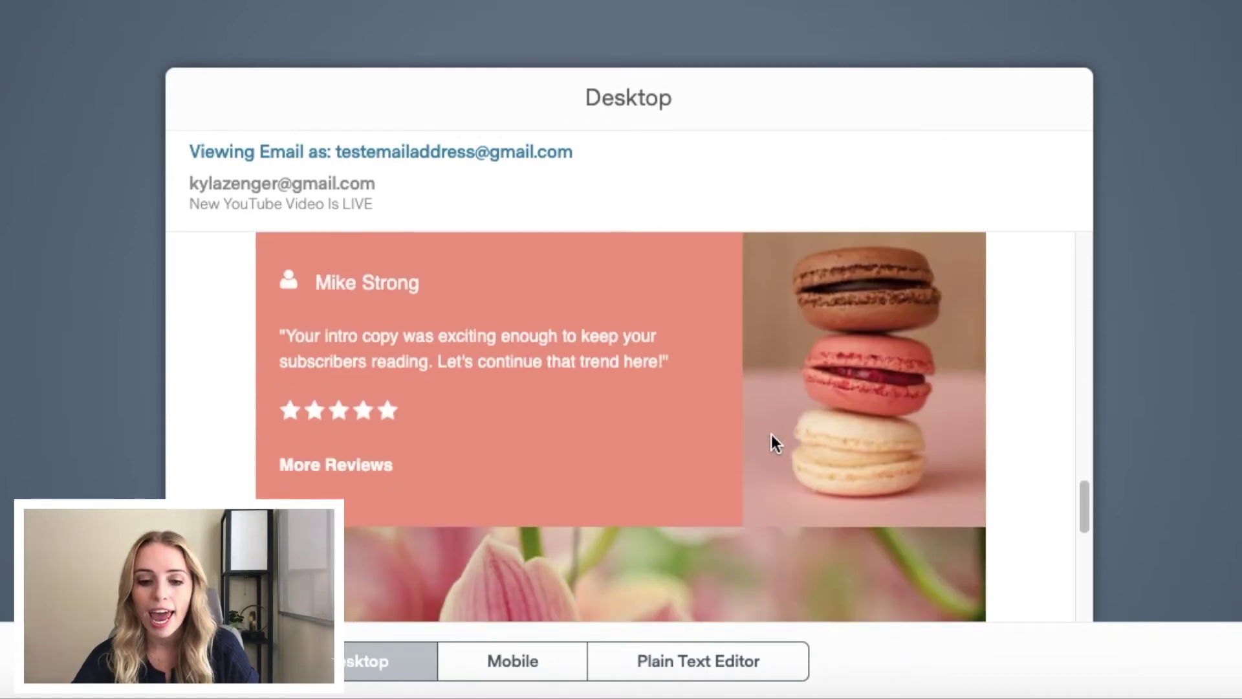
{"action": "left_click", "coordinate": [517, 661]}
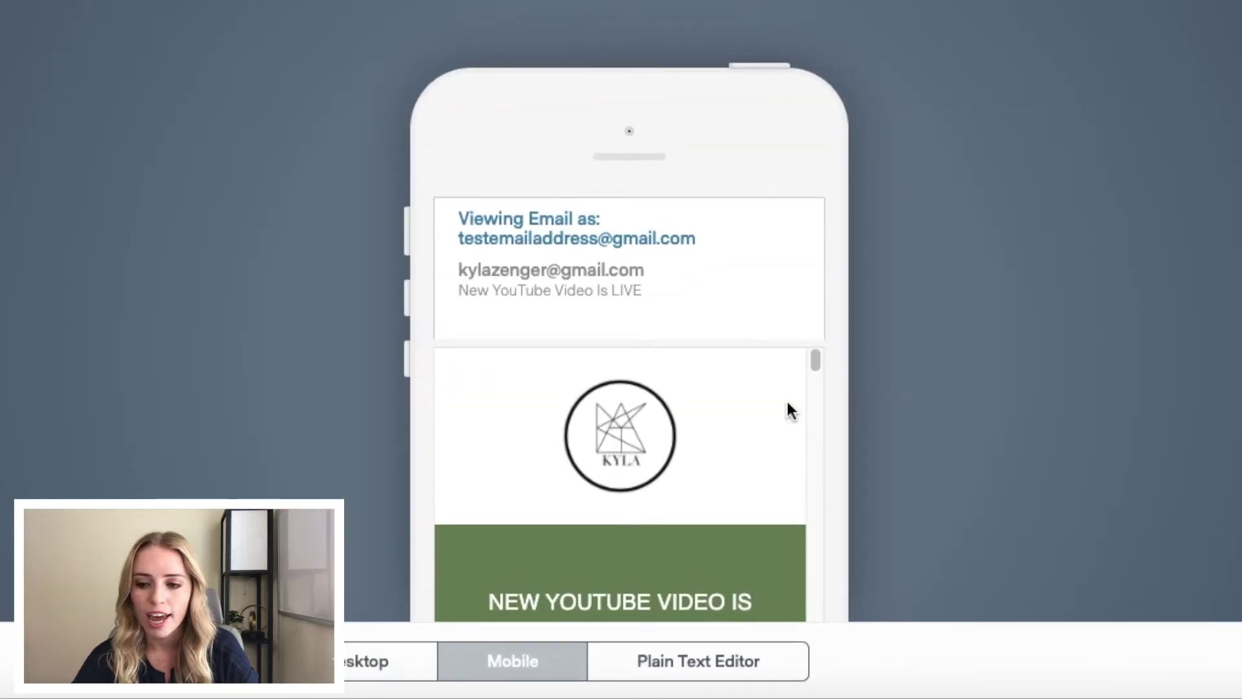
{"action": "scroll", "coordinate": [778, 408], "scroll_direction": "down", "scroll_amount": 3}
{"action": "scroll", "coordinate": [778, 408], "scroll_direction": "down", "scroll_amount": 10}
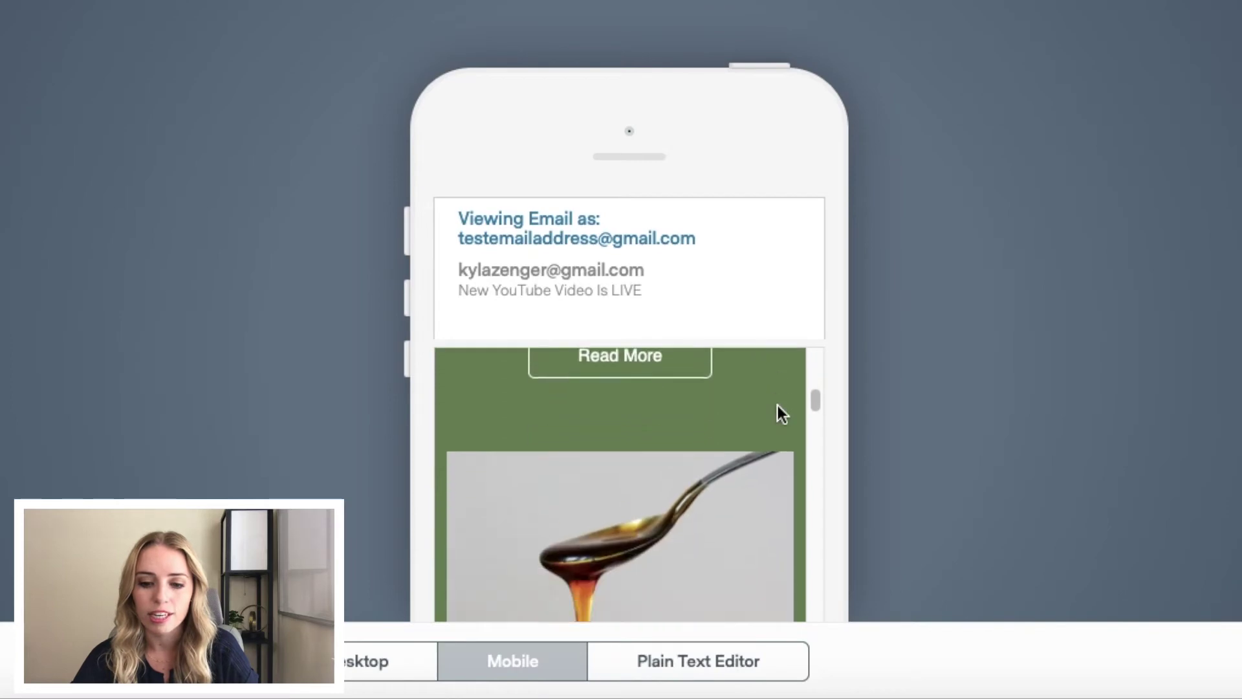
{"action": "scroll", "coordinate": [778, 405], "scroll_direction": "down", "scroll_amount": 5}
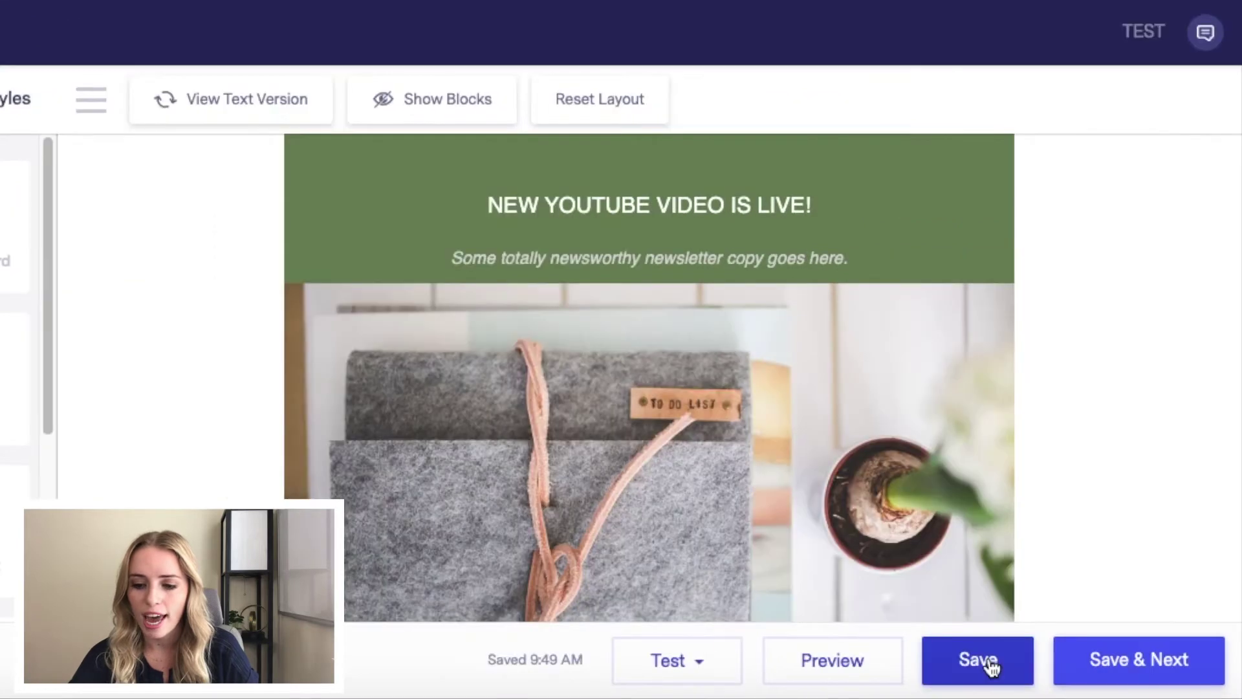
Step: Save the design and paste the sender's postal address over the footer's placeholder address
{"action": "left_click", "coordinate": [1185, 659]}
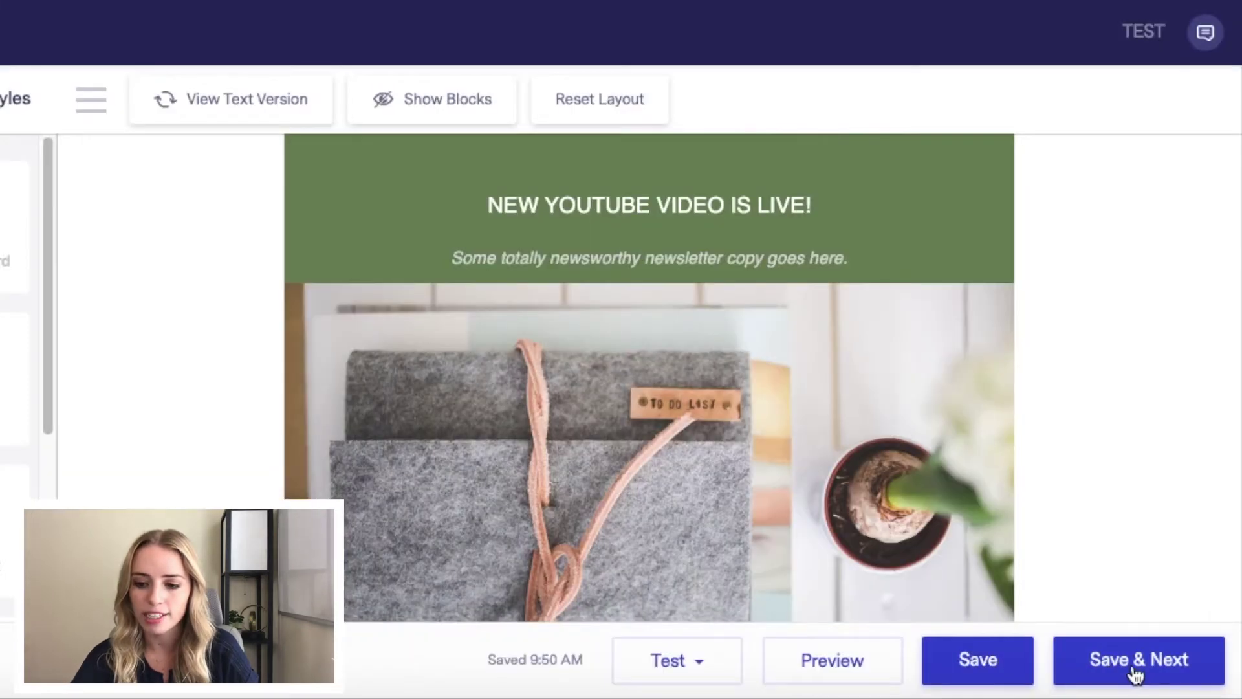
{"action": "left_click", "coordinate": [1136, 670]}
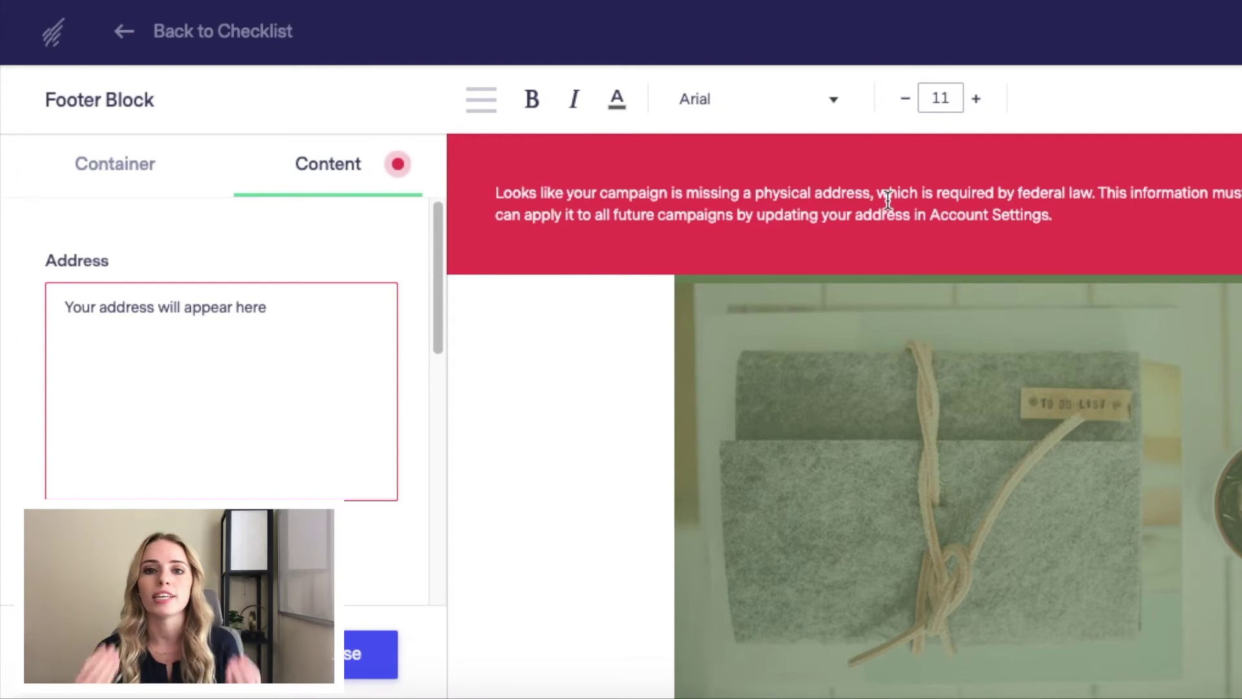
{"action": "left_click", "coordinate": [253, 307]}
{"action": "left_click_drag", "start_coordinate": [296, 305], "coordinate": [5, 310]}
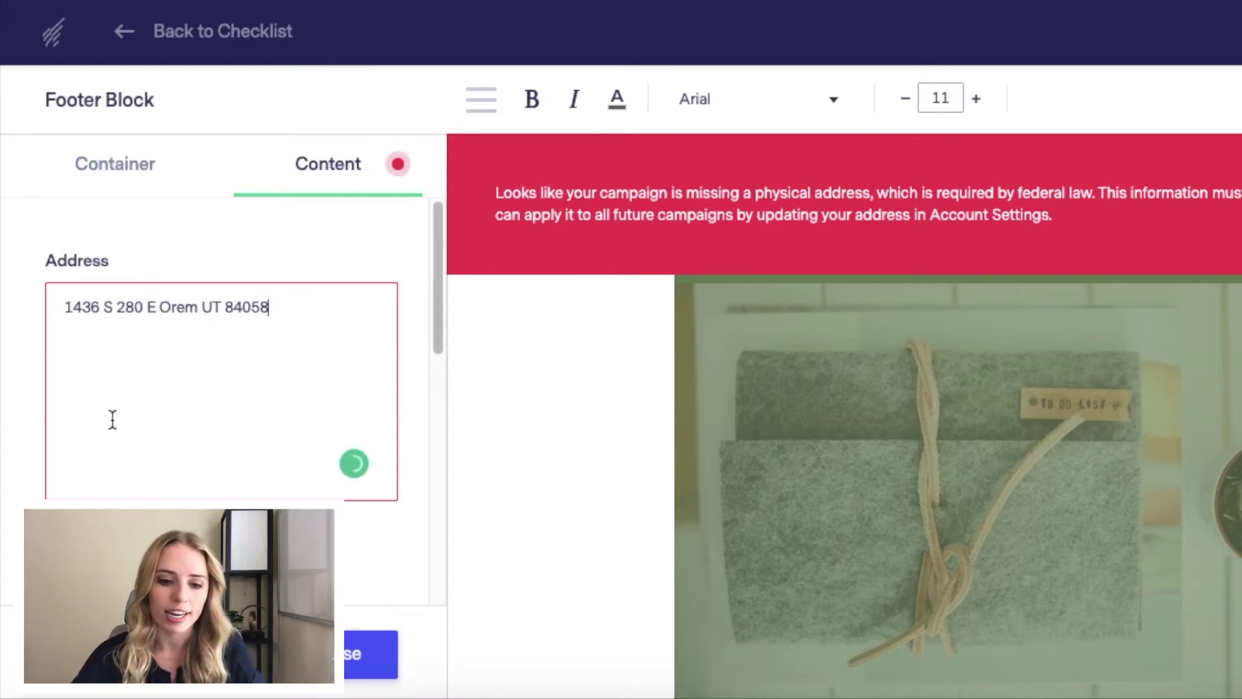
{"action": "left_click", "coordinate": [371, 653]}
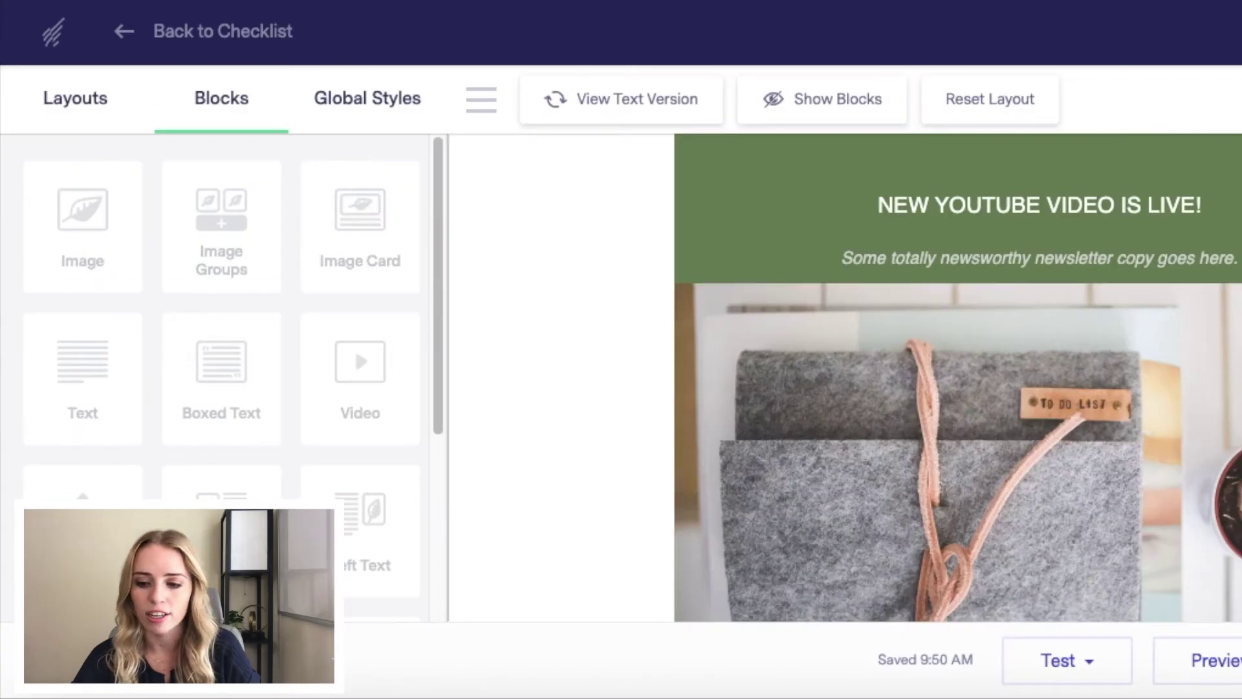
Step: Save the design and look over the summary's To, Subject and tracking sections
{"action": "left_click", "coordinate": [1142, 660]}
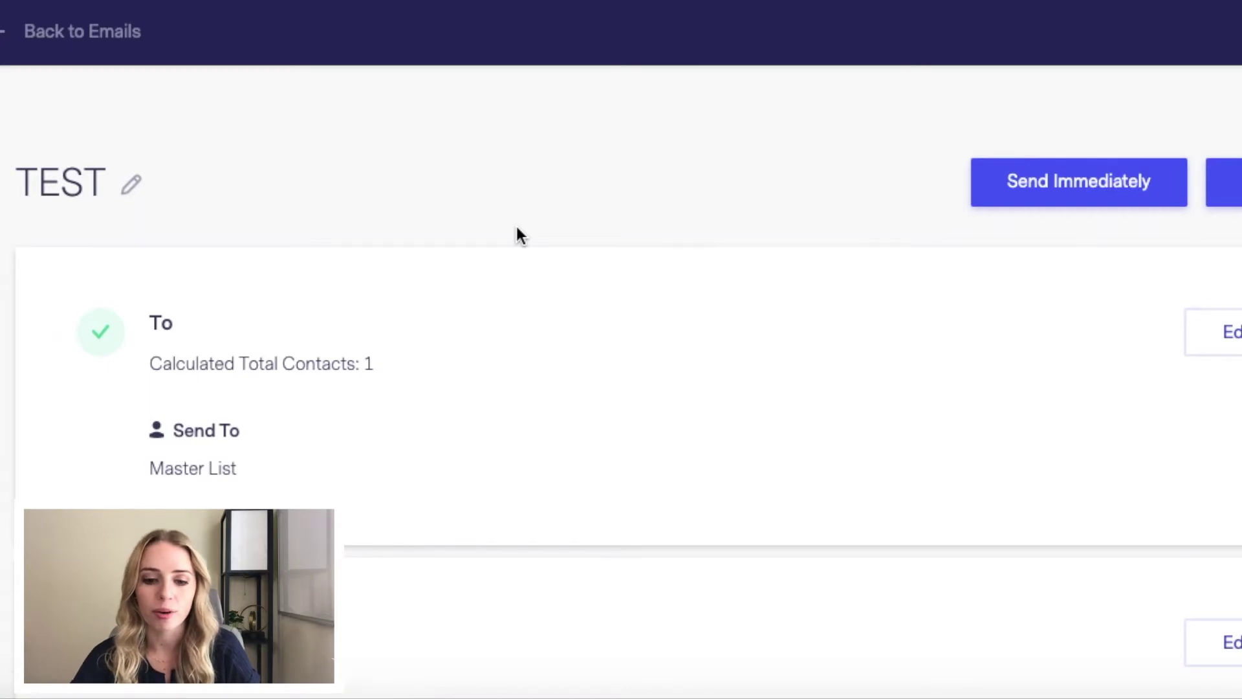
{"action": "scroll", "coordinate": [517, 228], "scroll_direction": "down", "scroll_amount": 10}
{"action": "scroll", "coordinate": [520, 236], "scroll_direction": "down", "scroll_amount": 10}
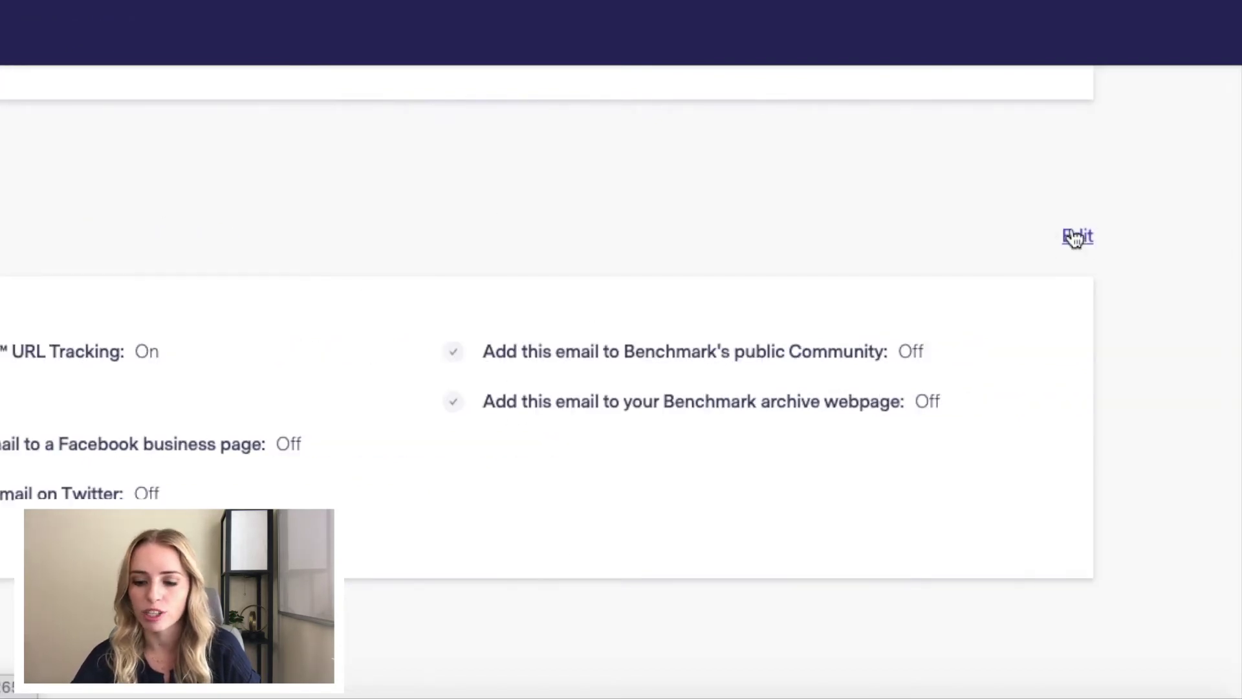
{"action": "scroll", "coordinate": [1074, 238], "scroll_direction": "up", "scroll_amount": 10}
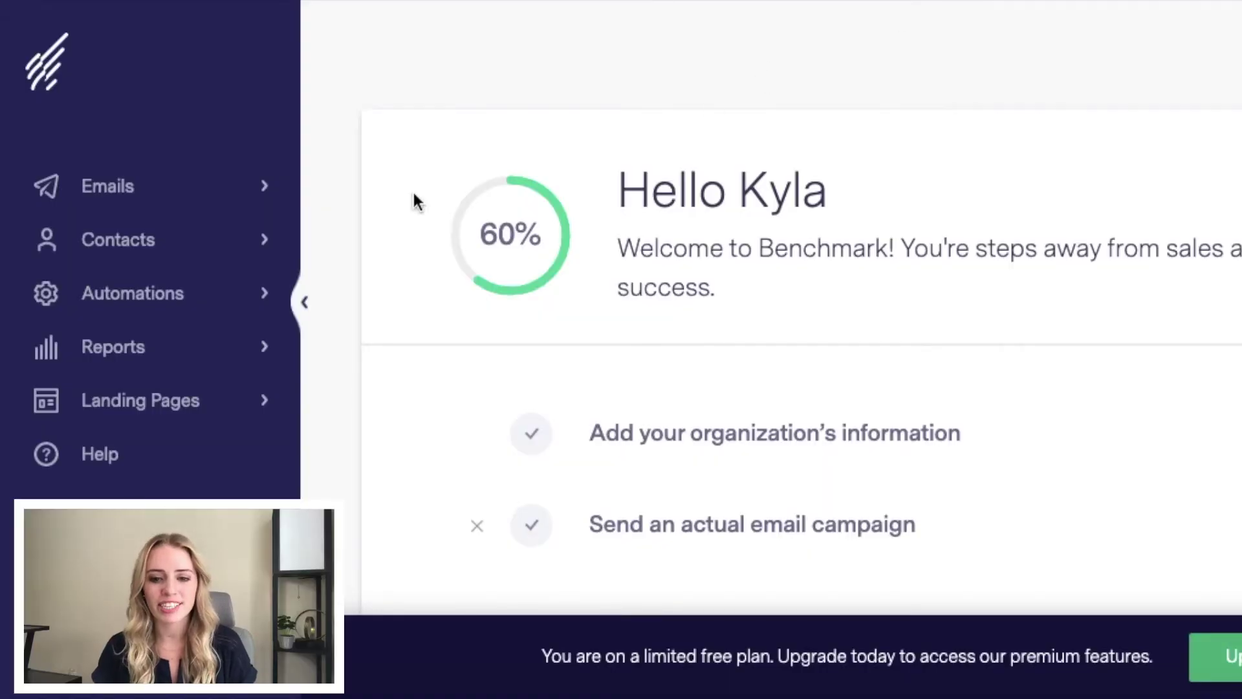
Step: Expand Automations in the sidebar and go to the Automation Lite page
{"action": "left_click", "coordinate": [228, 297]}
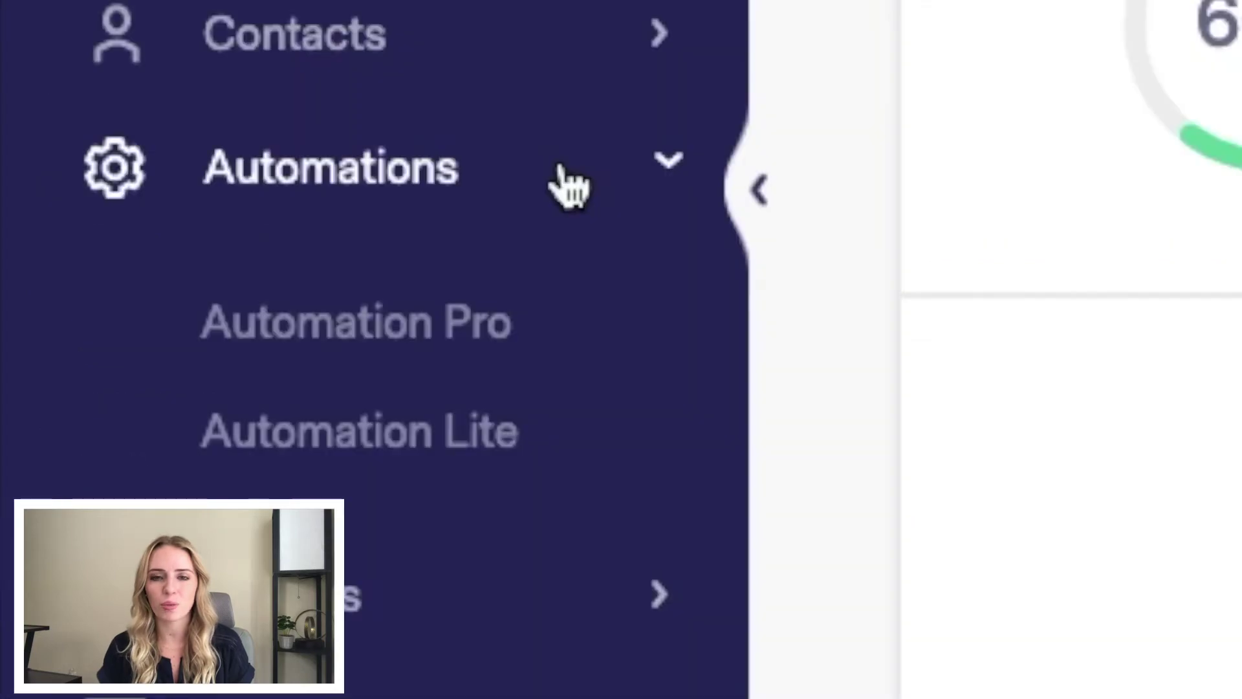
{"action": "left_click", "coordinate": [356, 321]}
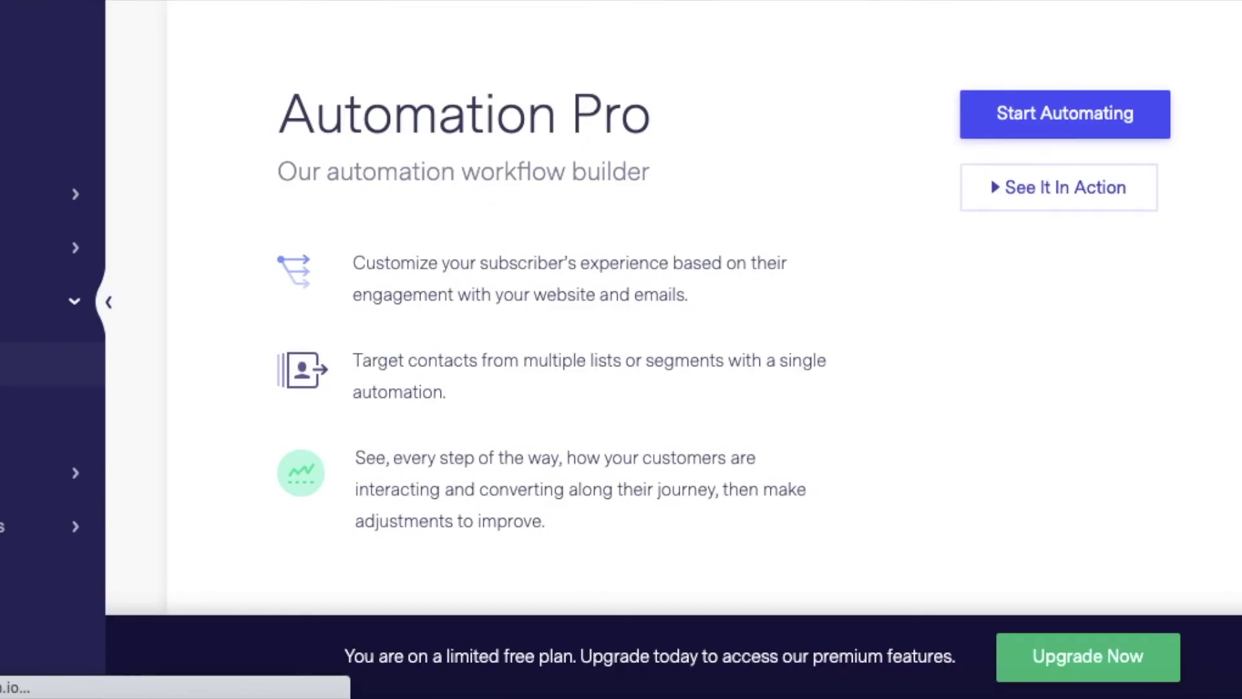
{"action": "left_click", "coordinate": [39, 408]}
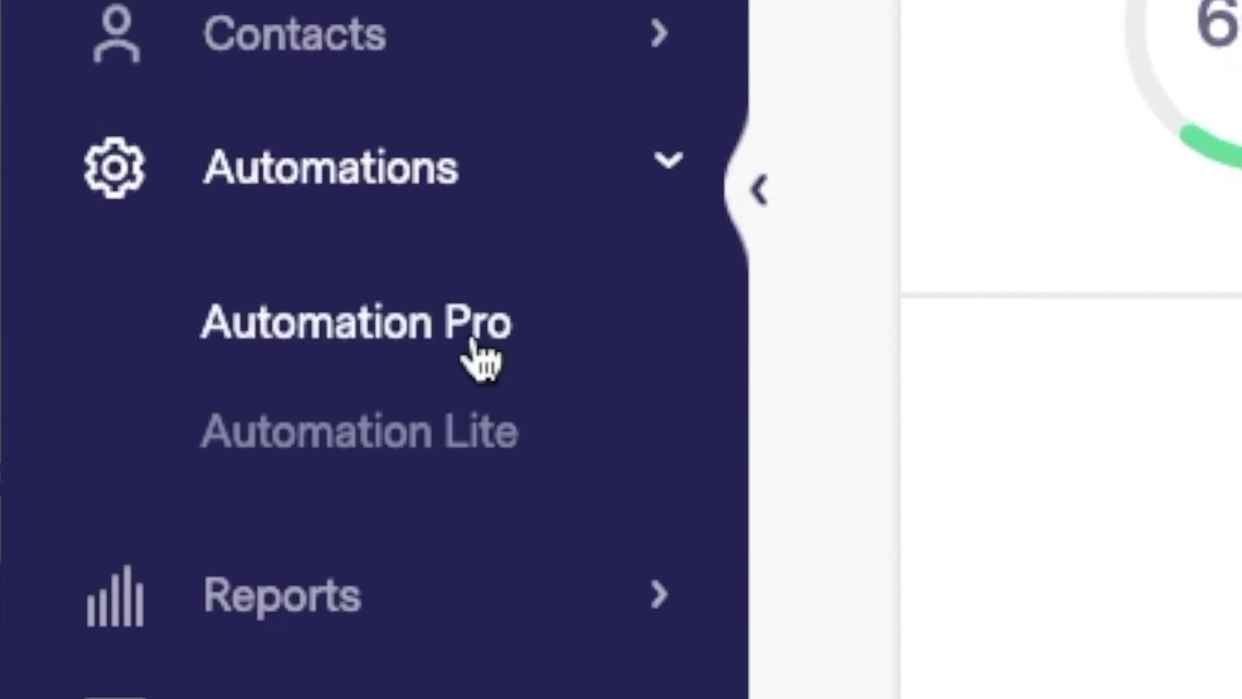
{"action": "left_click", "coordinate": [478, 358]}
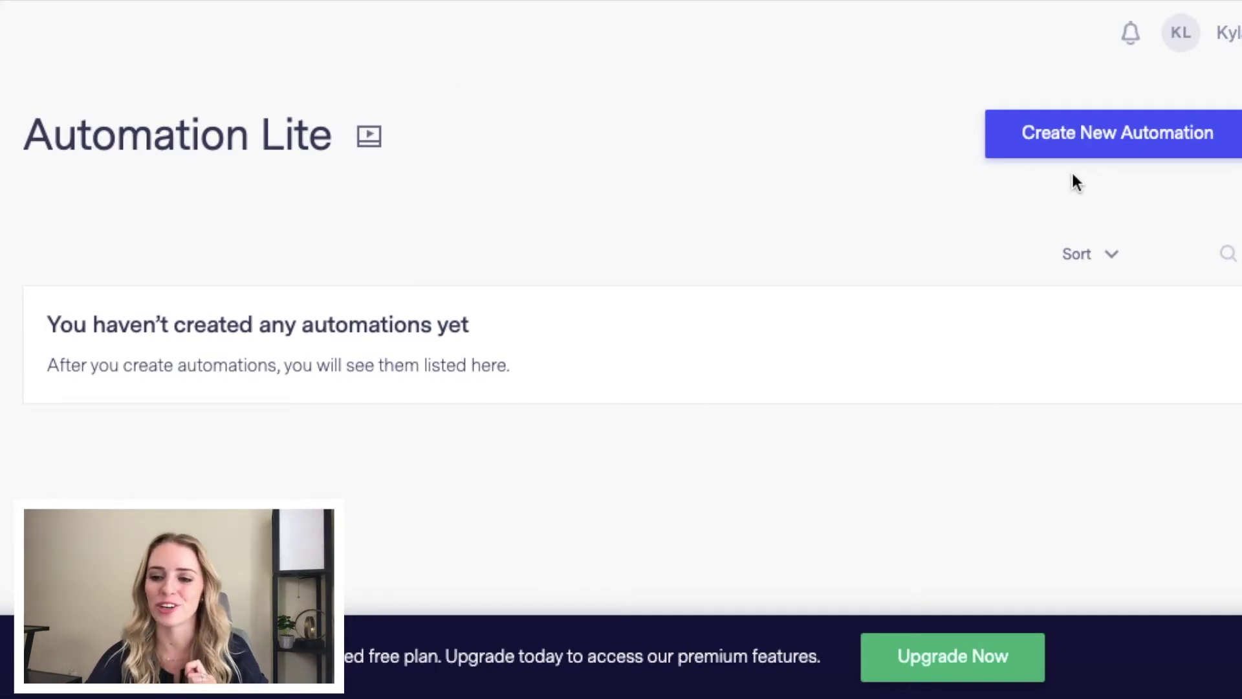
Step: Create a Contact List Automation and rename it 'Automation Test'
{"action": "left_click", "coordinate": [1137, 147]}
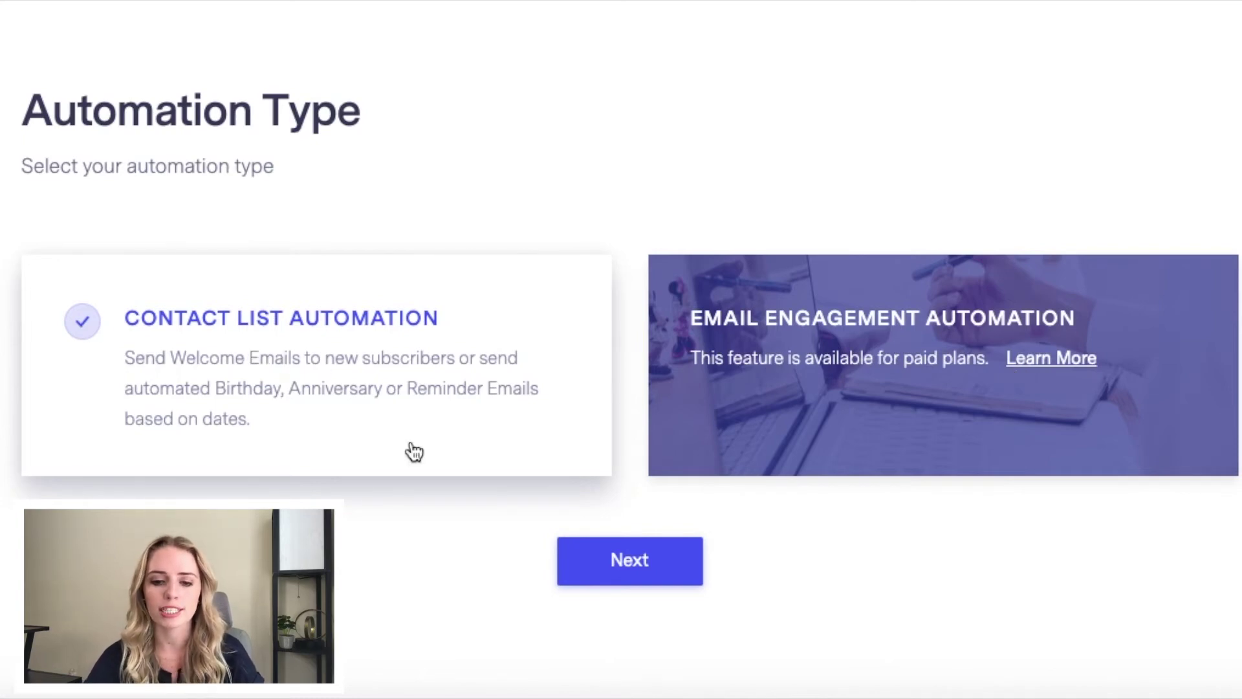
{"action": "left_click", "coordinate": [610, 579]}
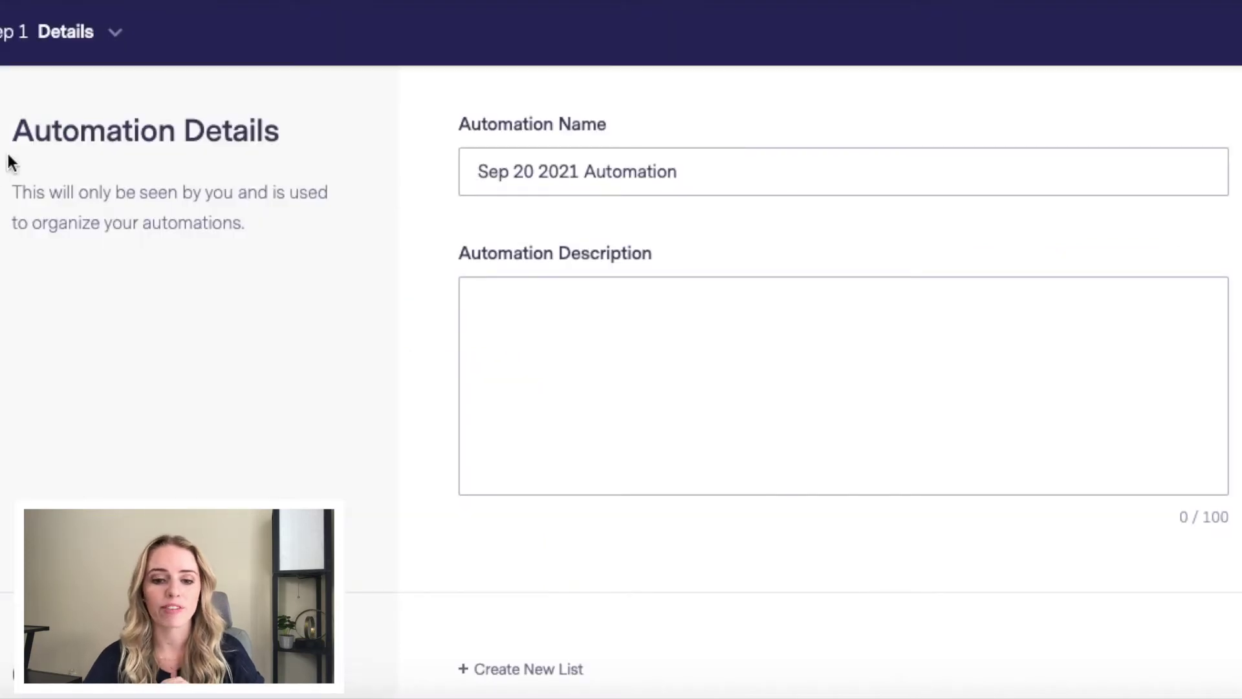
{"action": "left_click_drag", "start_coordinate": [578, 172], "coordinate": [448, 169]}
{"action": "key", "text": "BackSpace"}
{"action": "left_click", "coordinate": [627, 176]}
{"action": "type", "text": "Test"}
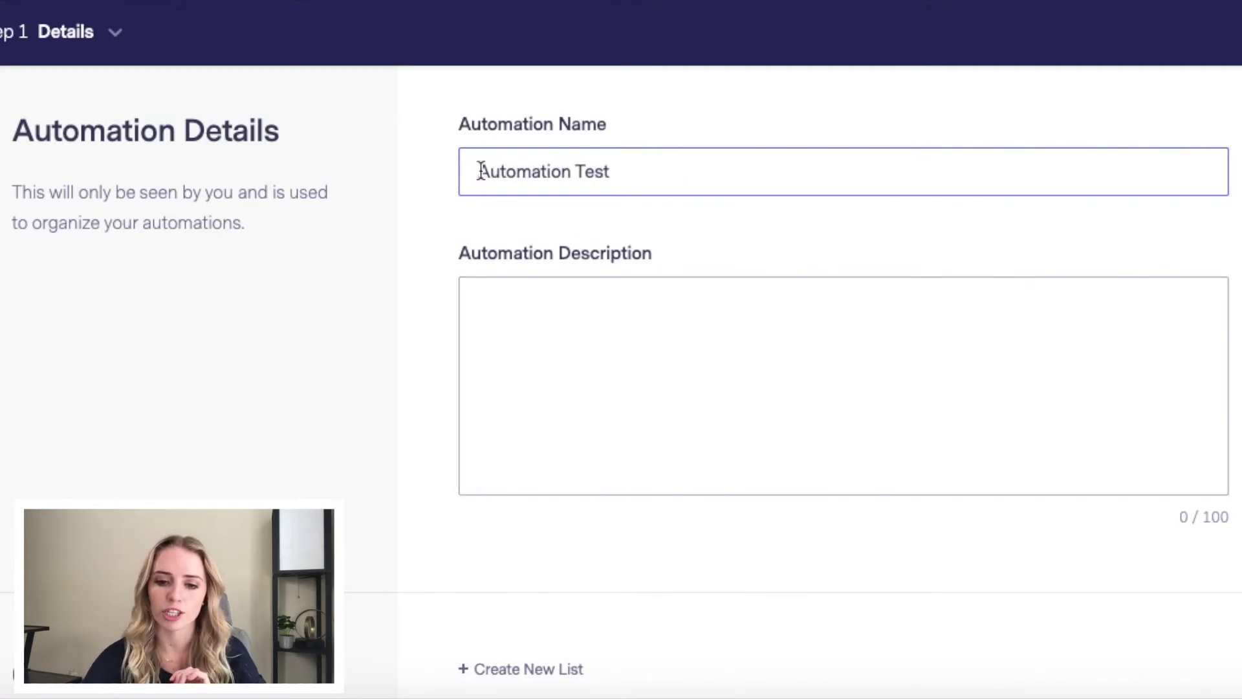
Step: Write a description explaining what the automation is for
{"action": "left_click", "coordinate": [513, 300]}
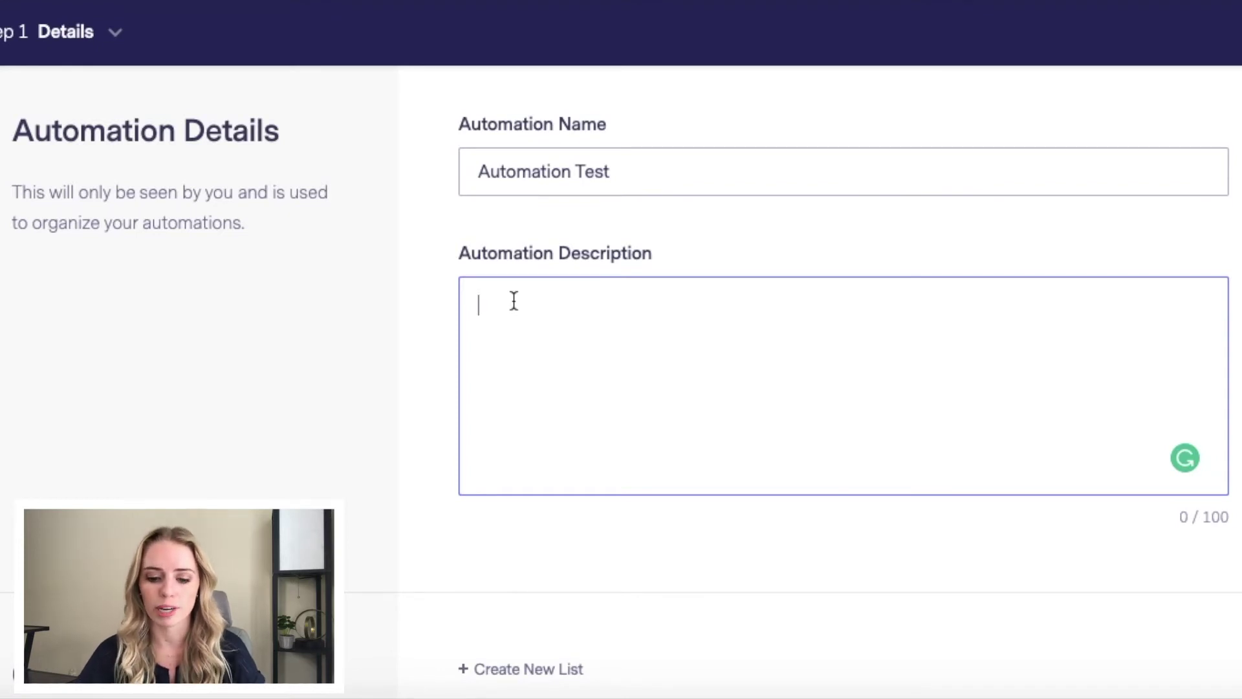
{"action": "type", "text": "Here in this bo"}
{"action": "type", "text": "x, you are going to "}
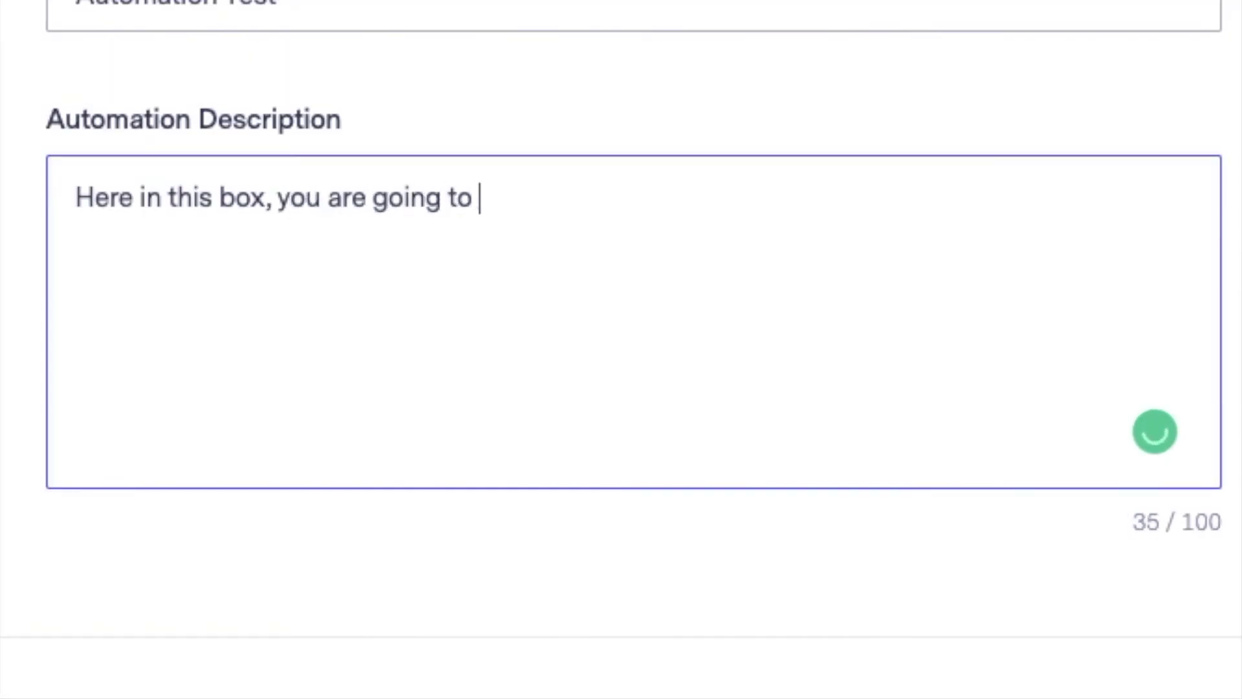
{"action": "type", "text": "add text that helps you know what this automation "}
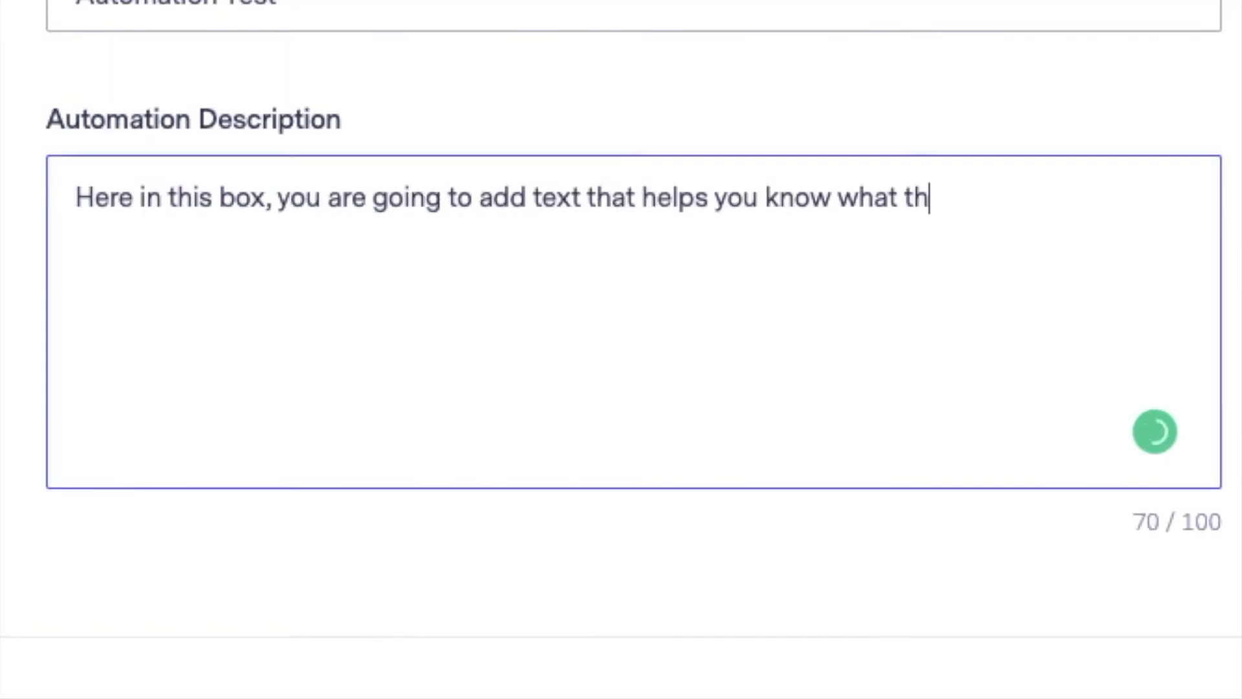
{"action": "type", "text": "is about"}
{"action": "scroll", "coordinate": [246, 443], "scroll_direction": "down", "scroll_amount": 2}
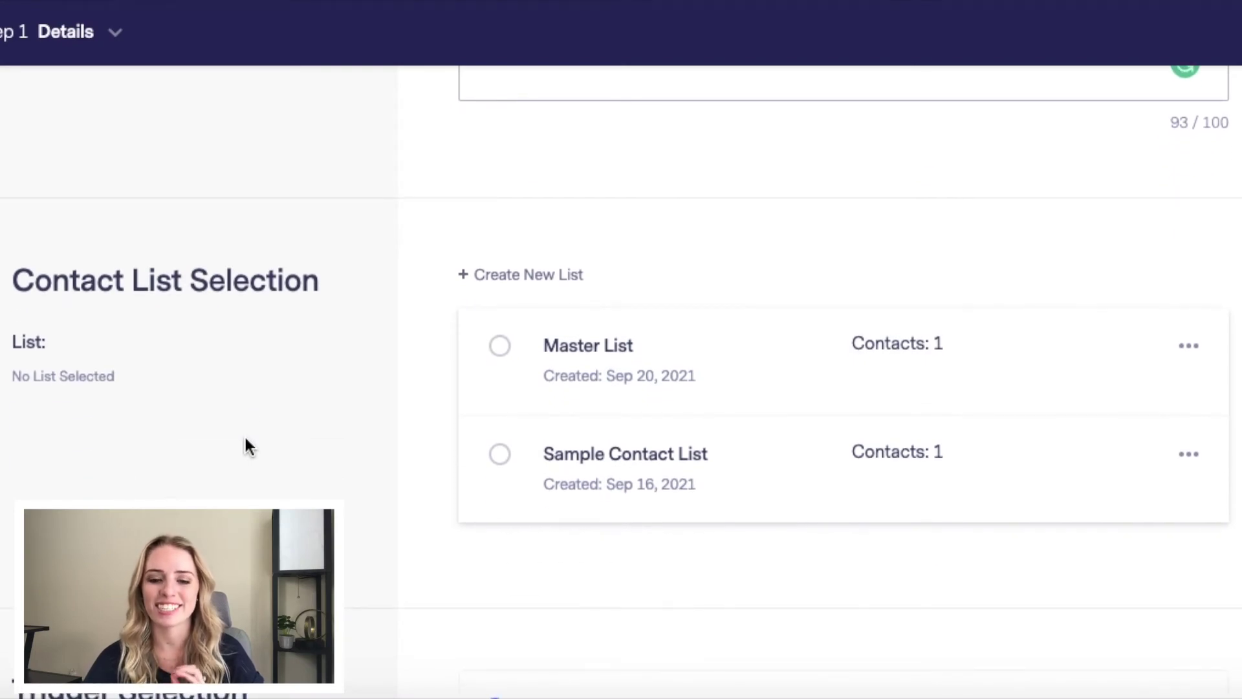
Step: Target the Master List and keep the 'Send emails when contact is added to a list' trigger
{"action": "left_click", "coordinate": [500, 348]}
{"action": "scroll", "coordinate": [503, 362], "scroll_direction": "down", "scroll_amount": 6}
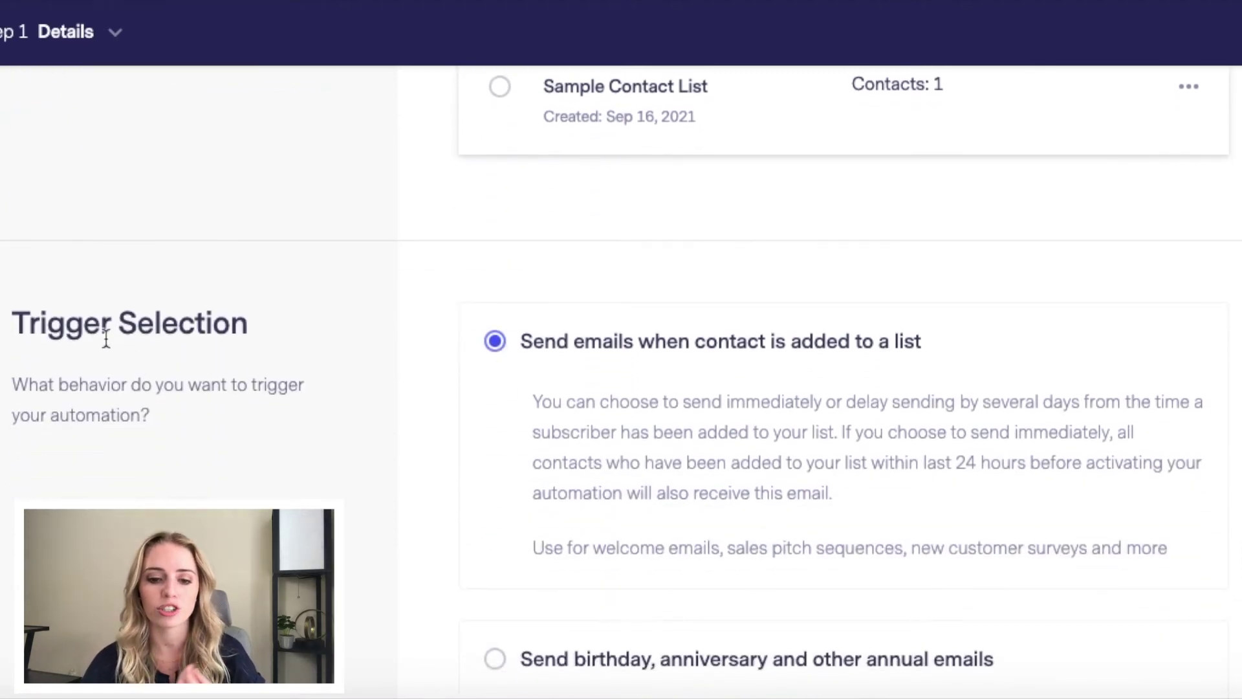
{"action": "scroll", "coordinate": [106, 338], "scroll_direction": "down", "scroll_amount": 2}
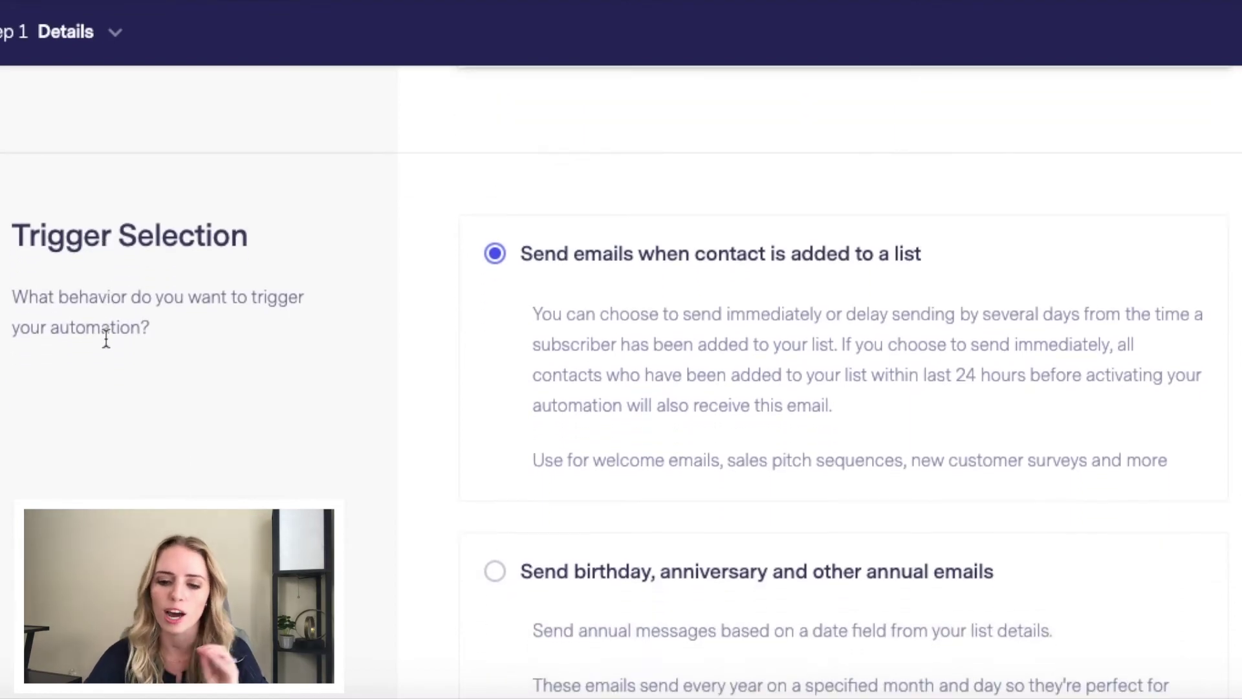
{"action": "scroll", "coordinate": [106, 338], "scroll_direction": "down", "scroll_amount": 9}
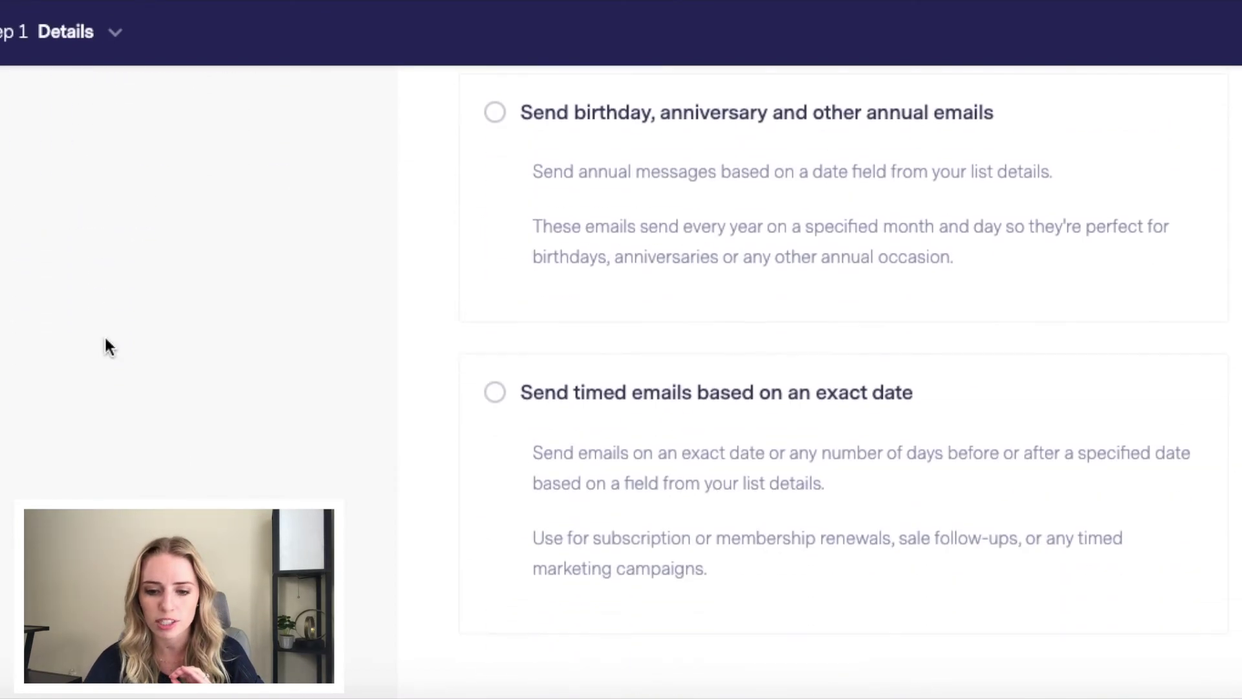
{"action": "scroll", "coordinate": [591, 397], "scroll_direction": "up", "scroll_amount": 4}
{"action": "scroll", "coordinate": [631, 396], "scroll_direction": "up", "scroll_amount": 2}
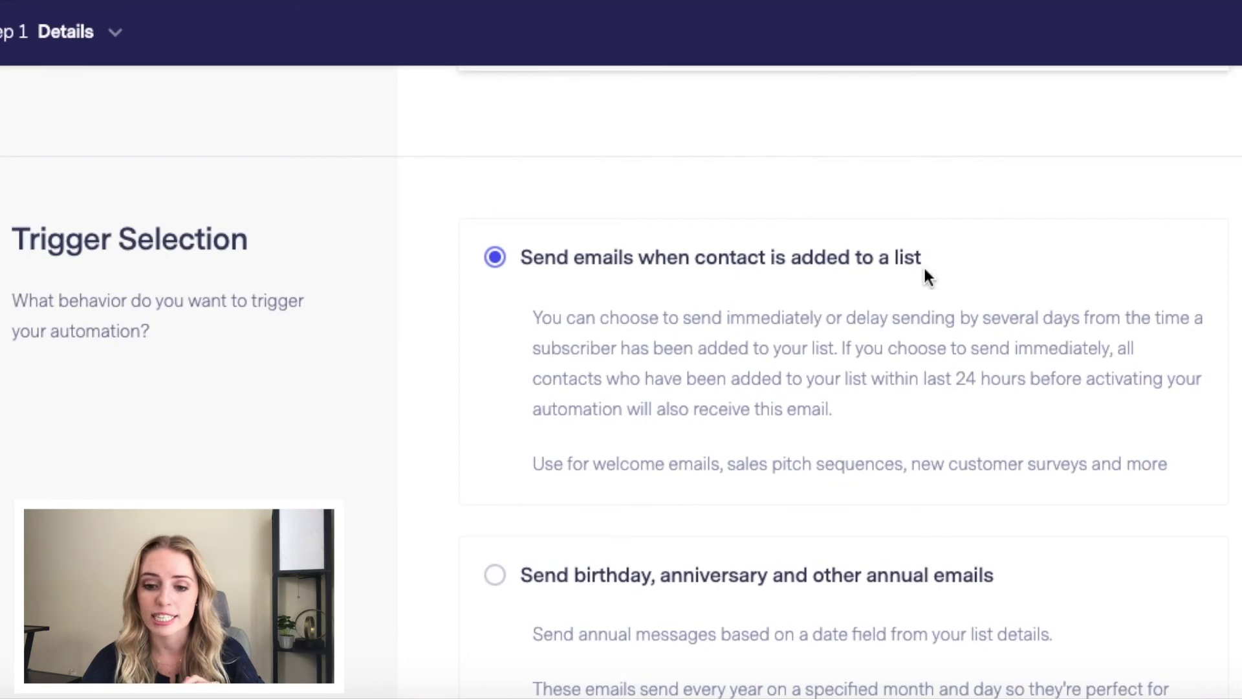
{"action": "scroll", "coordinate": [927, 277], "scroll_direction": "down", "scroll_amount": 3}
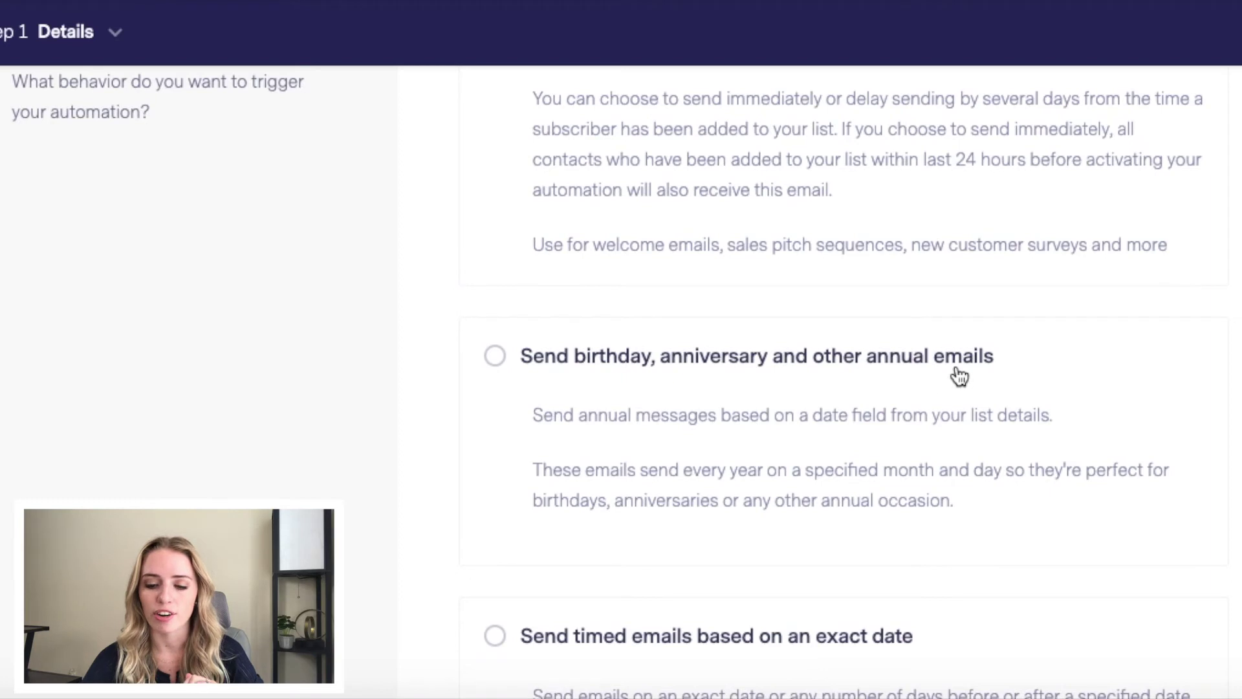
{"action": "scroll", "coordinate": [960, 375], "scroll_direction": "down", "scroll_amount": 3}
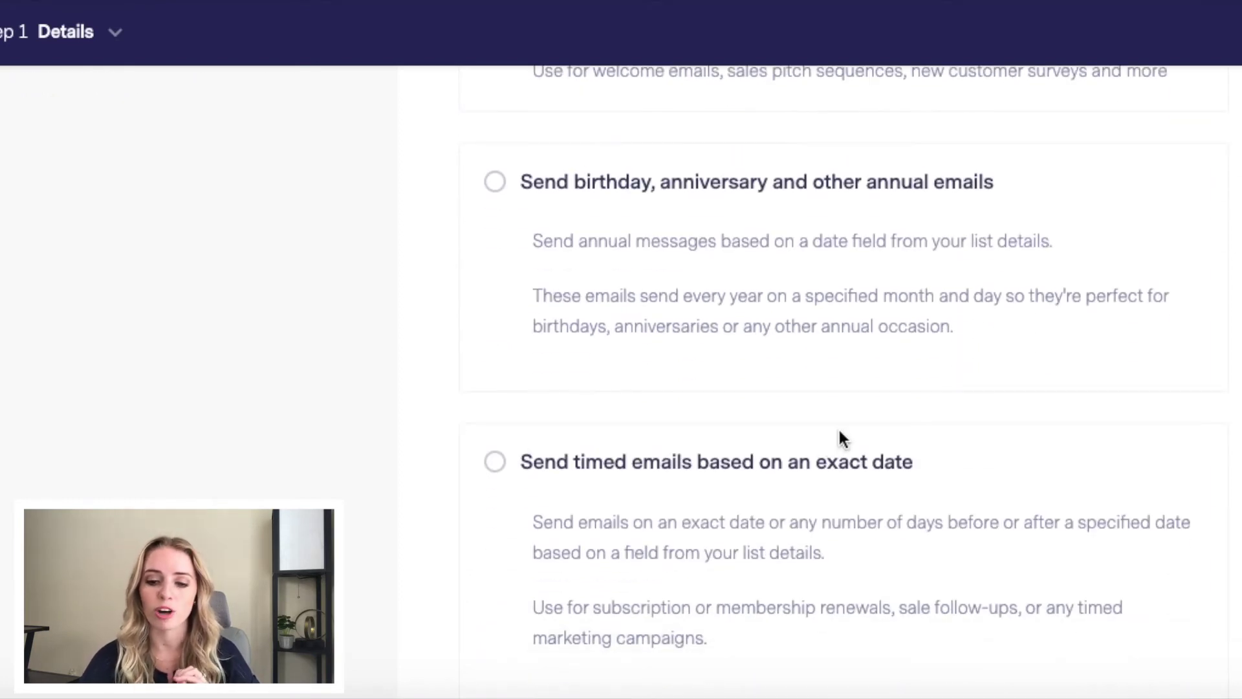
{"action": "scroll", "coordinate": [840, 434], "scroll_direction": "up", "scroll_amount": 6}
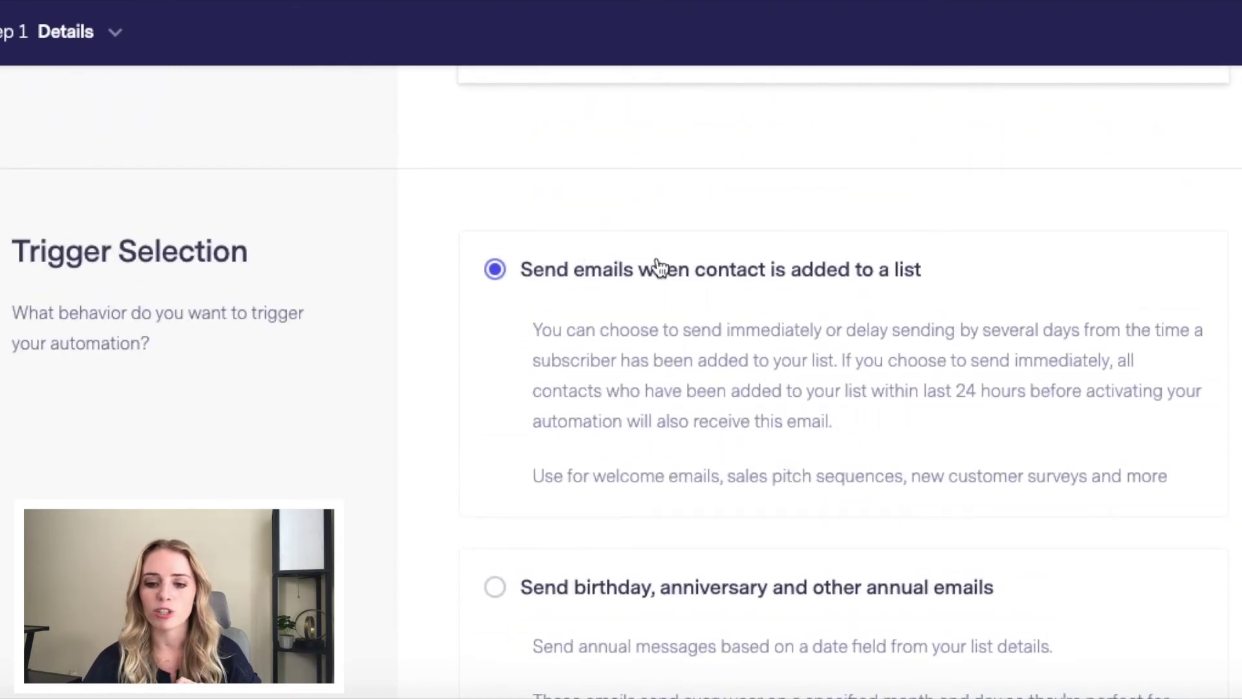
{"action": "scroll", "coordinate": [657, 266], "scroll_direction": "up", "scroll_amount": 5}
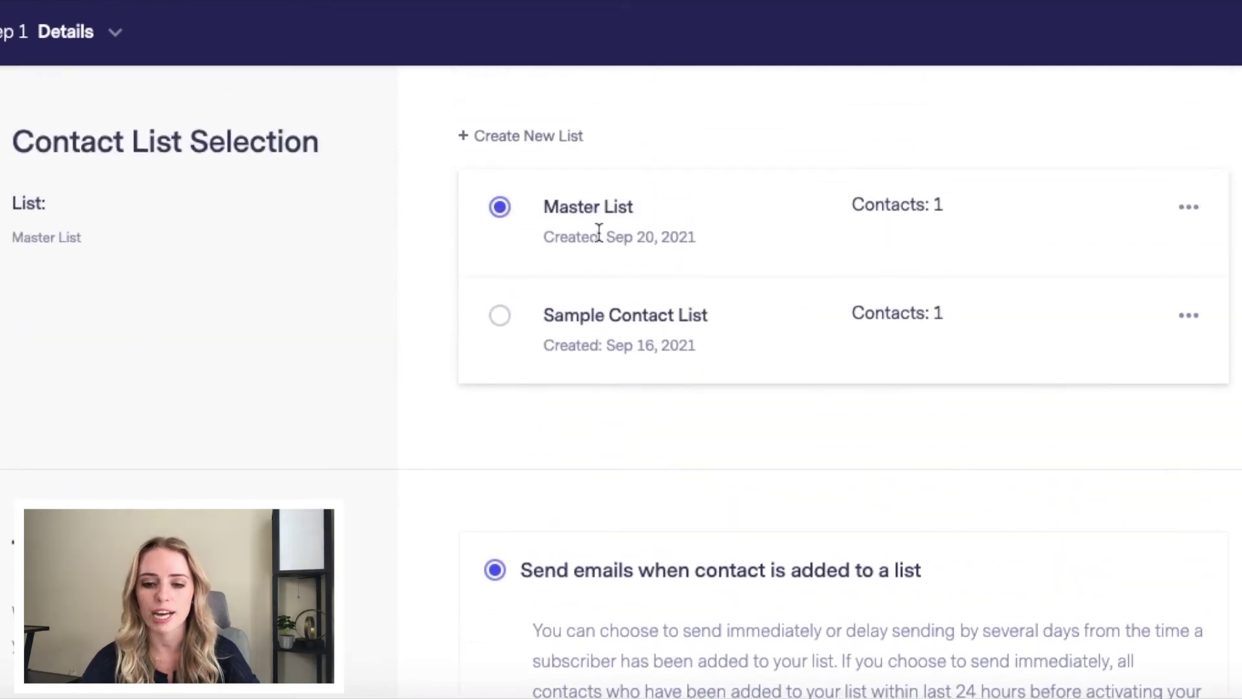
{"action": "scroll", "coordinate": [449, 485], "scroll_direction": "down", "scroll_amount": 12}
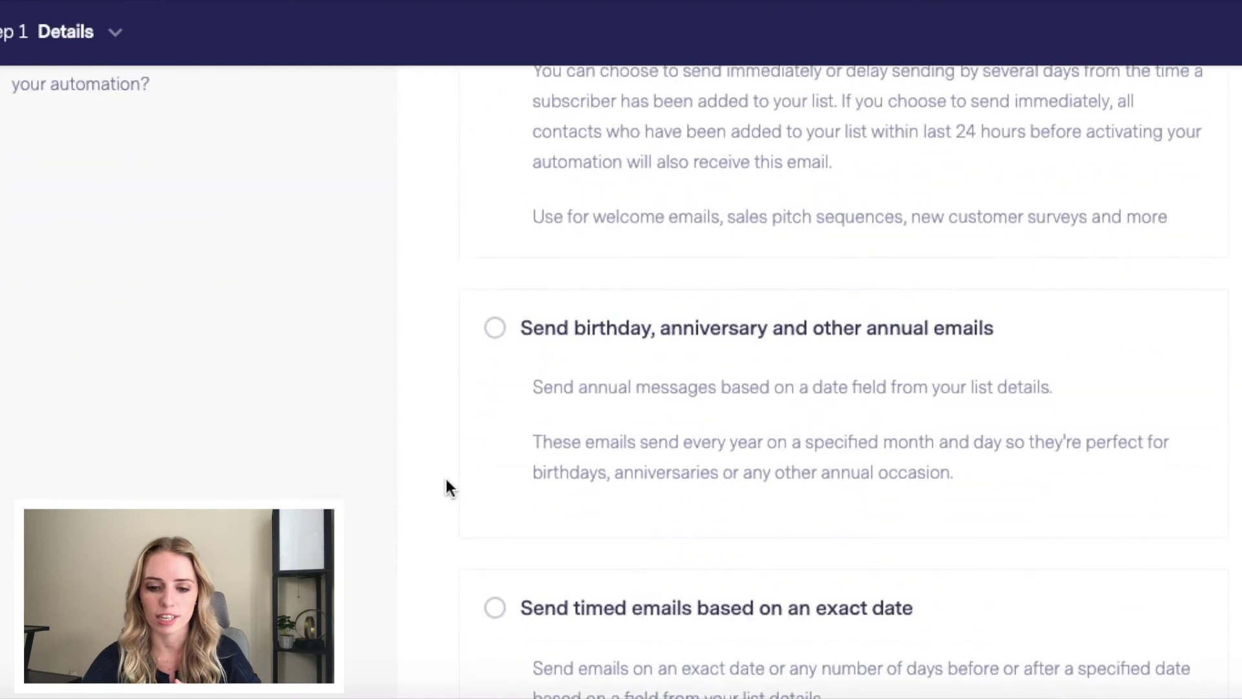
{"action": "scroll", "coordinate": [449, 485], "scroll_direction": "down", "scroll_amount": 6}
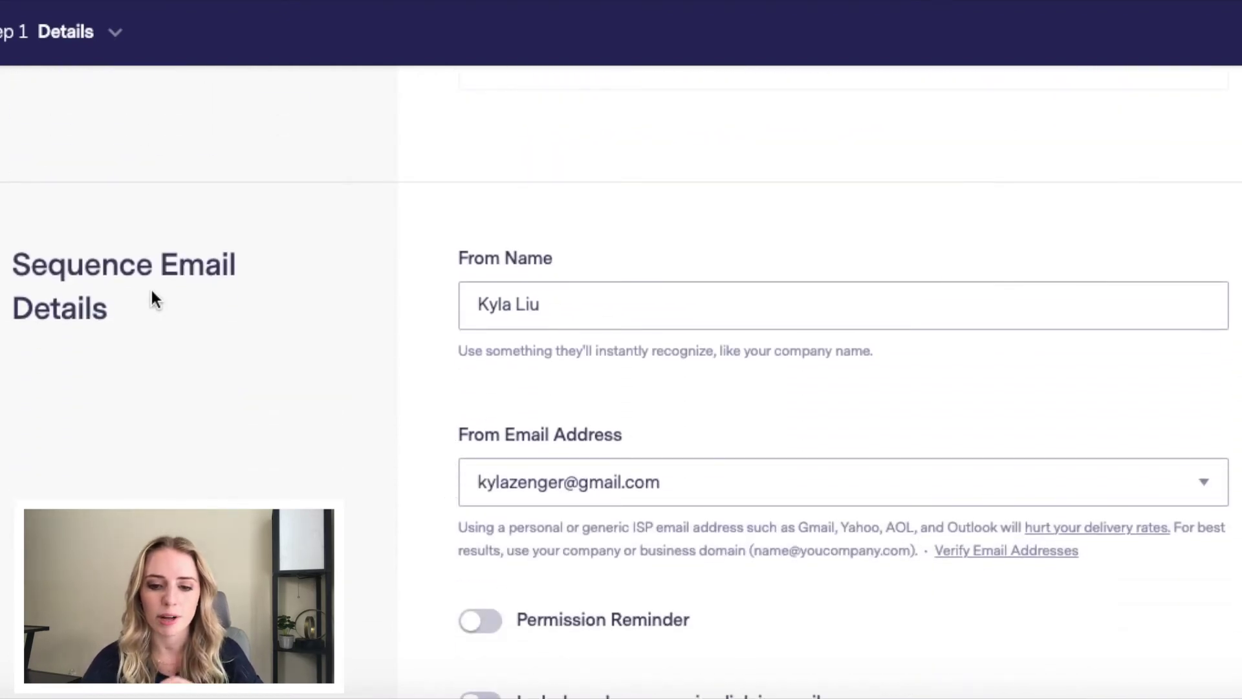
Step: Switch on the Permission Reminder and save the details to reach Step 2 Emails in Sequence
{"action": "scroll", "coordinate": [459, 298], "scroll_direction": "down", "scroll_amount": 1}
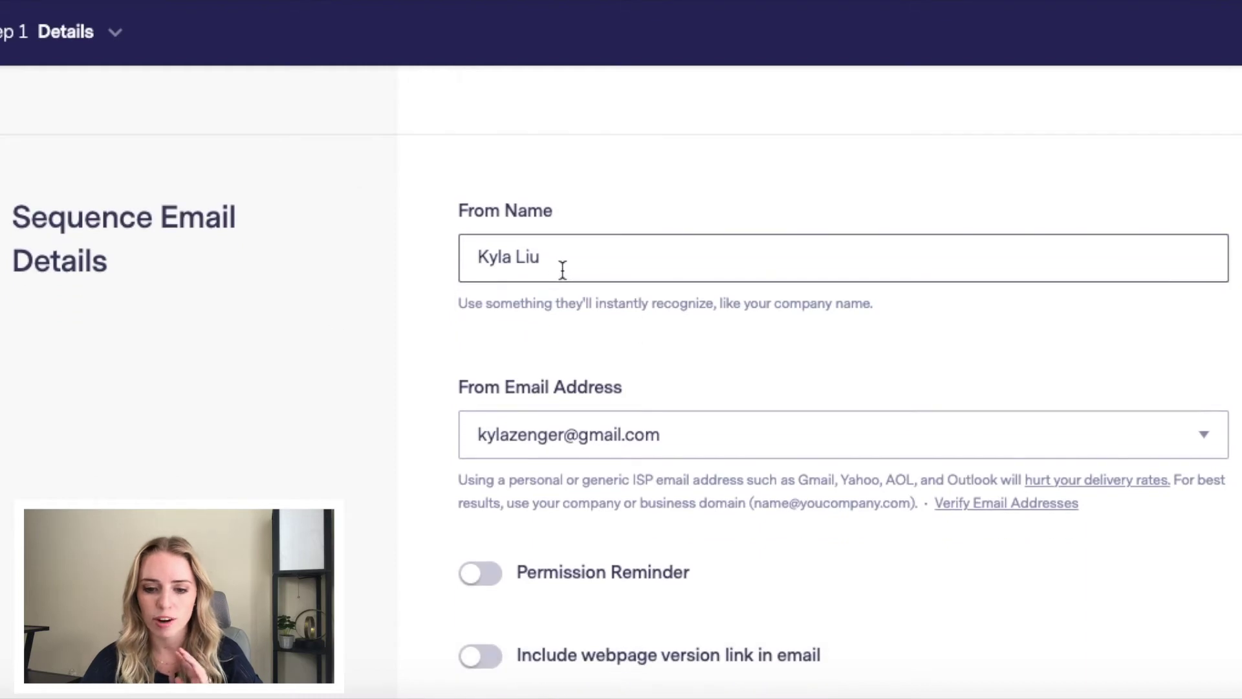
{"action": "scroll", "coordinate": [580, 412], "scroll_direction": "down", "scroll_amount": 2}
{"action": "scroll", "coordinate": [580, 414], "scroll_direction": "down", "scroll_amount": 1}
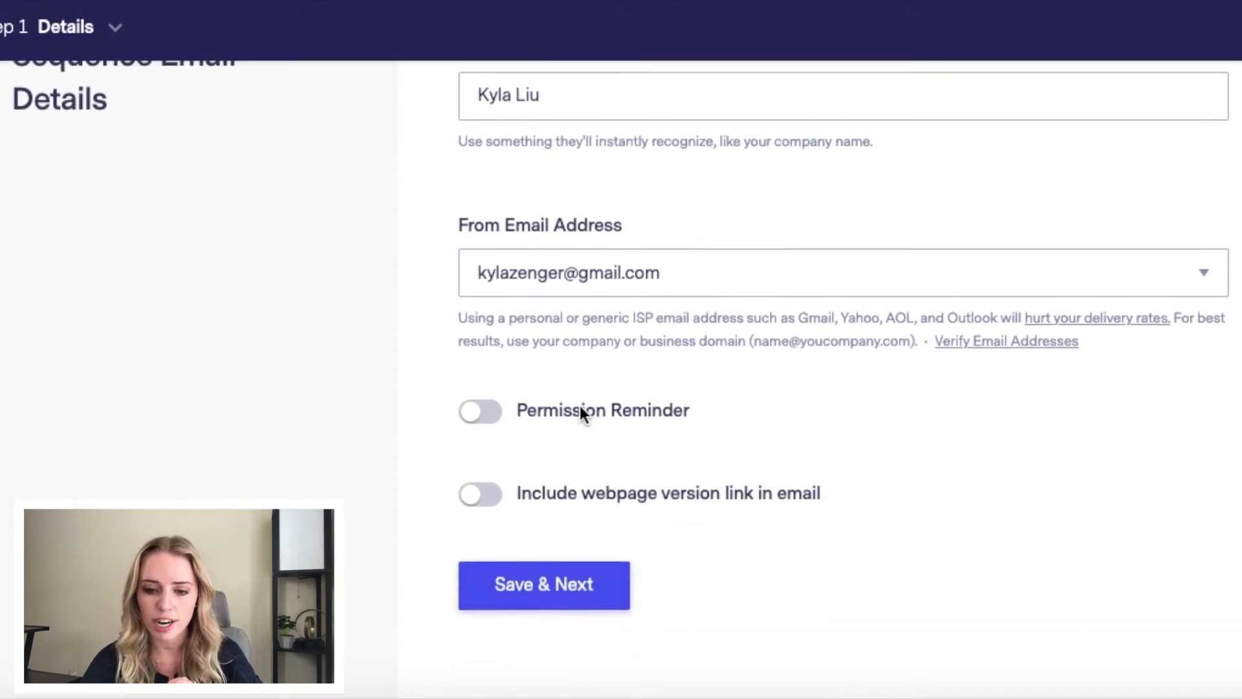
{"action": "left_click", "coordinate": [475, 428]}
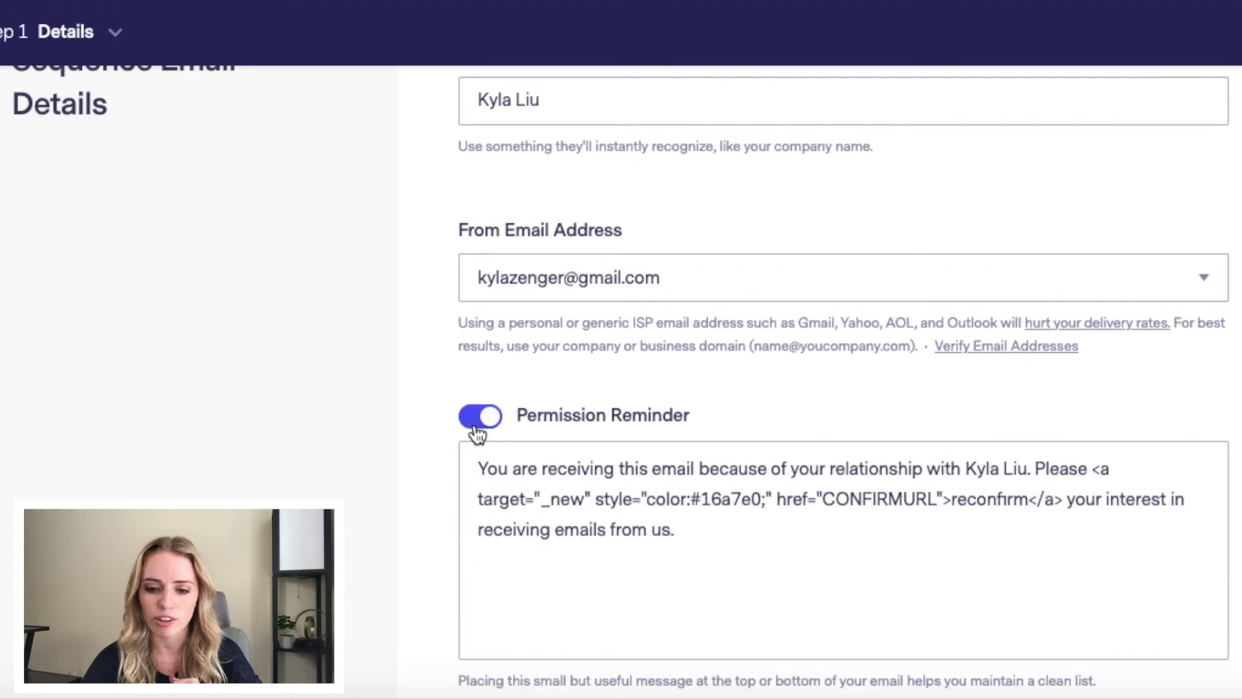
{"action": "scroll", "coordinate": [391, 457], "scroll_direction": "down", "scroll_amount": 2}
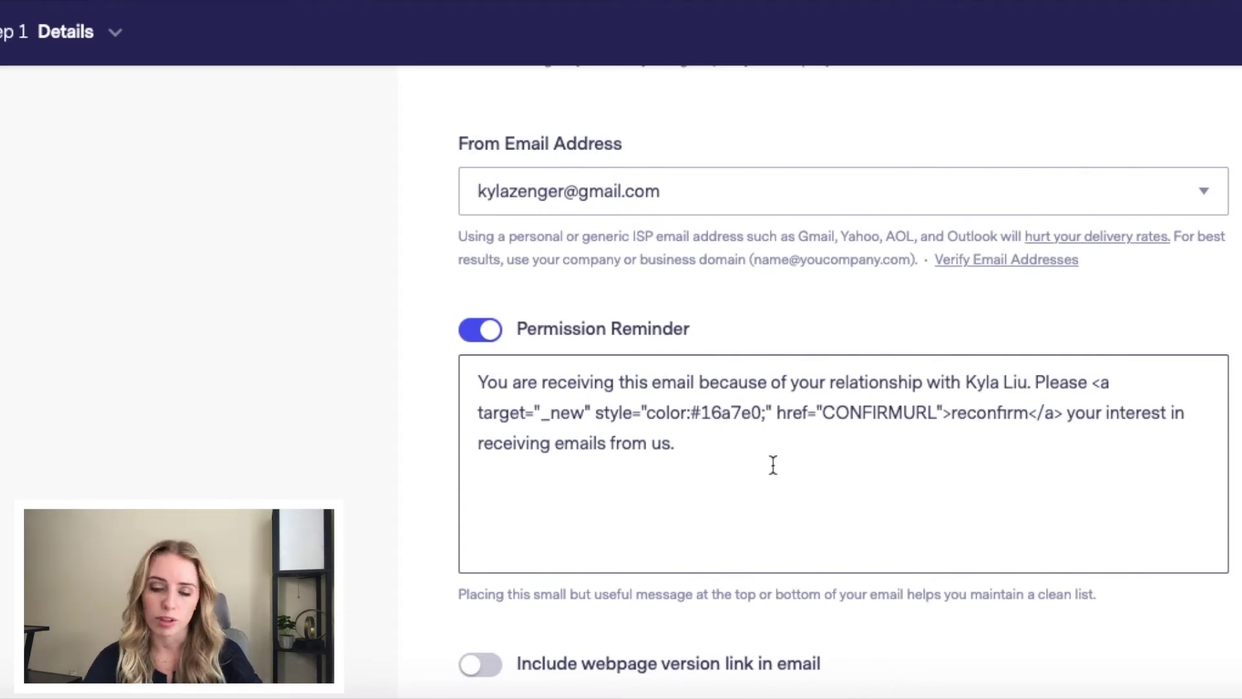
{"action": "scroll", "coordinate": [773, 464], "scroll_direction": "down", "scroll_amount": 3}
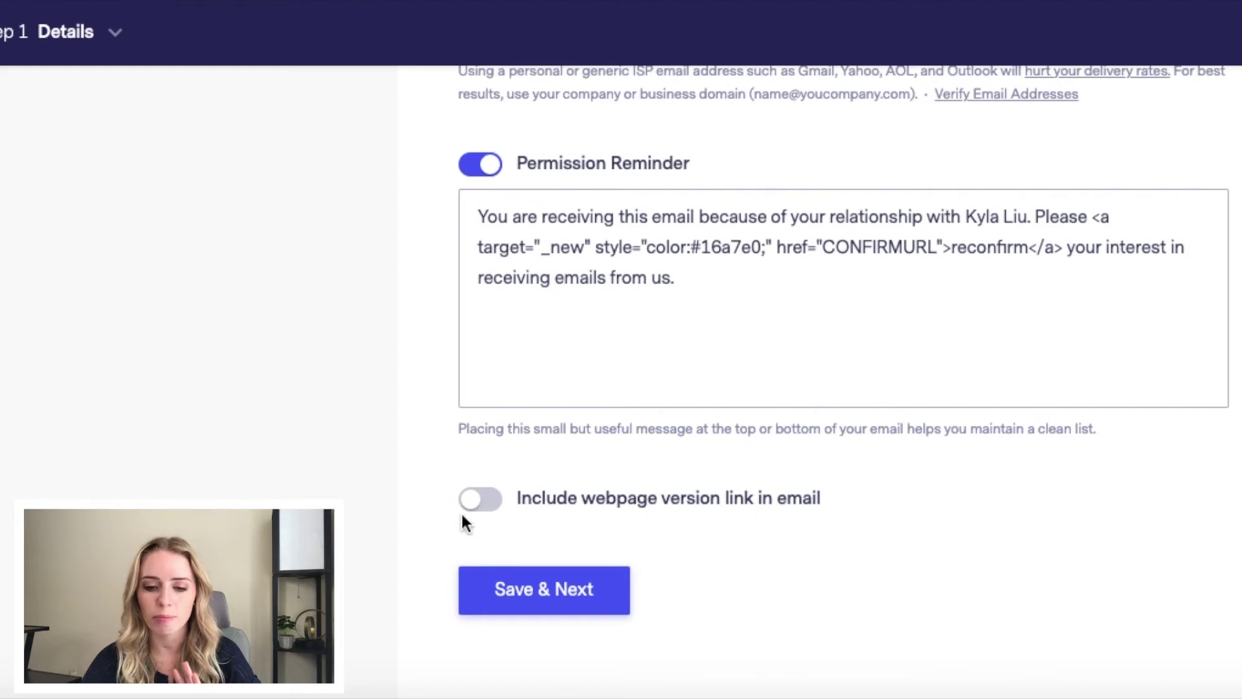
{"action": "left_click", "coordinate": [521, 592]}
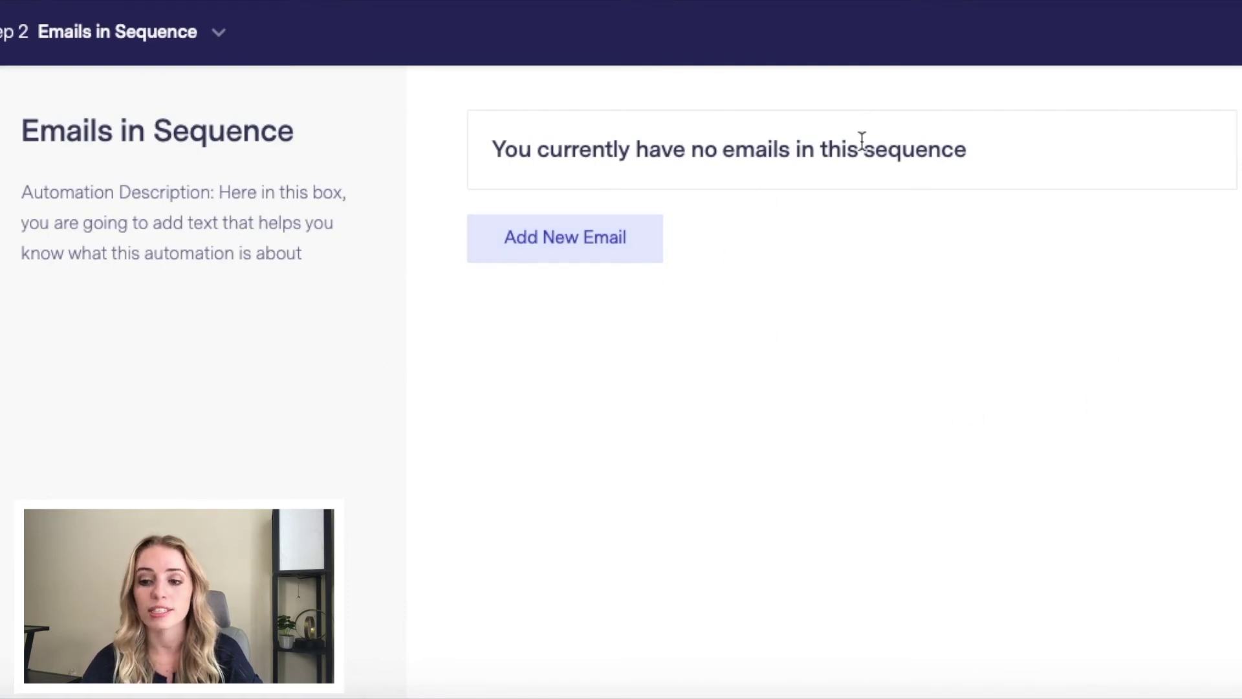
Step: Add a new sequence email with the subject line 'Automation Email 1'
{"action": "left_click", "coordinate": [592, 244]}
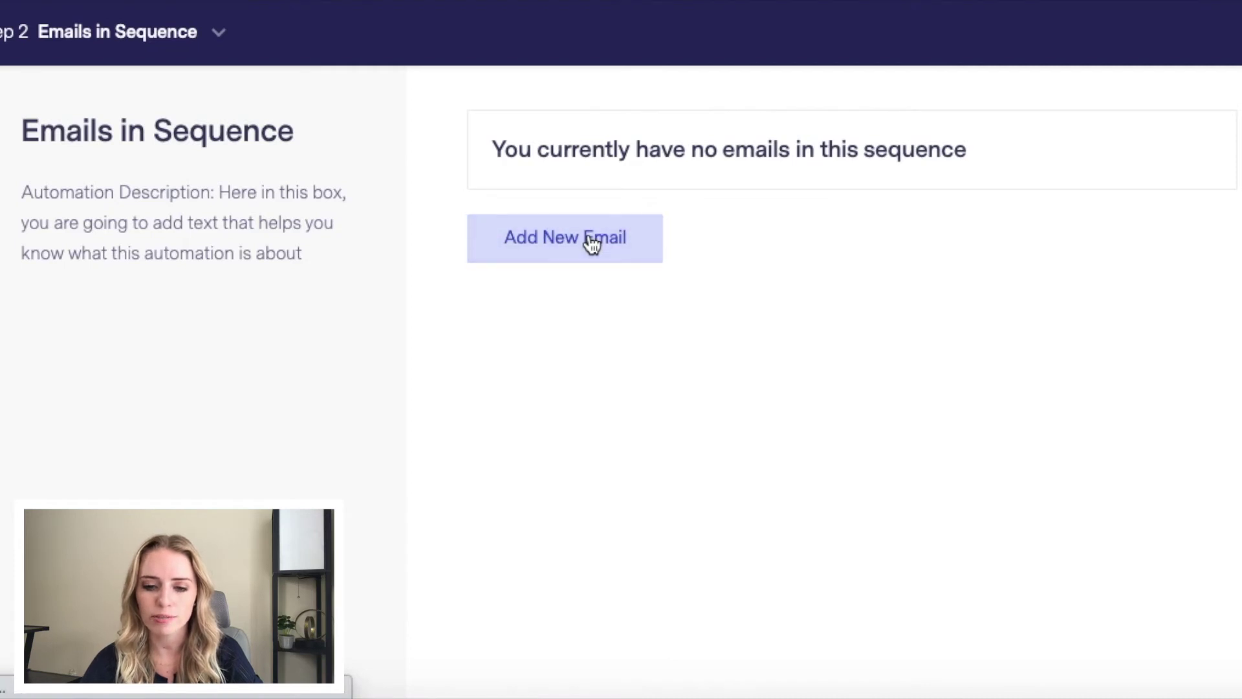
{"action": "left_click", "coordinate": [569, 182]}
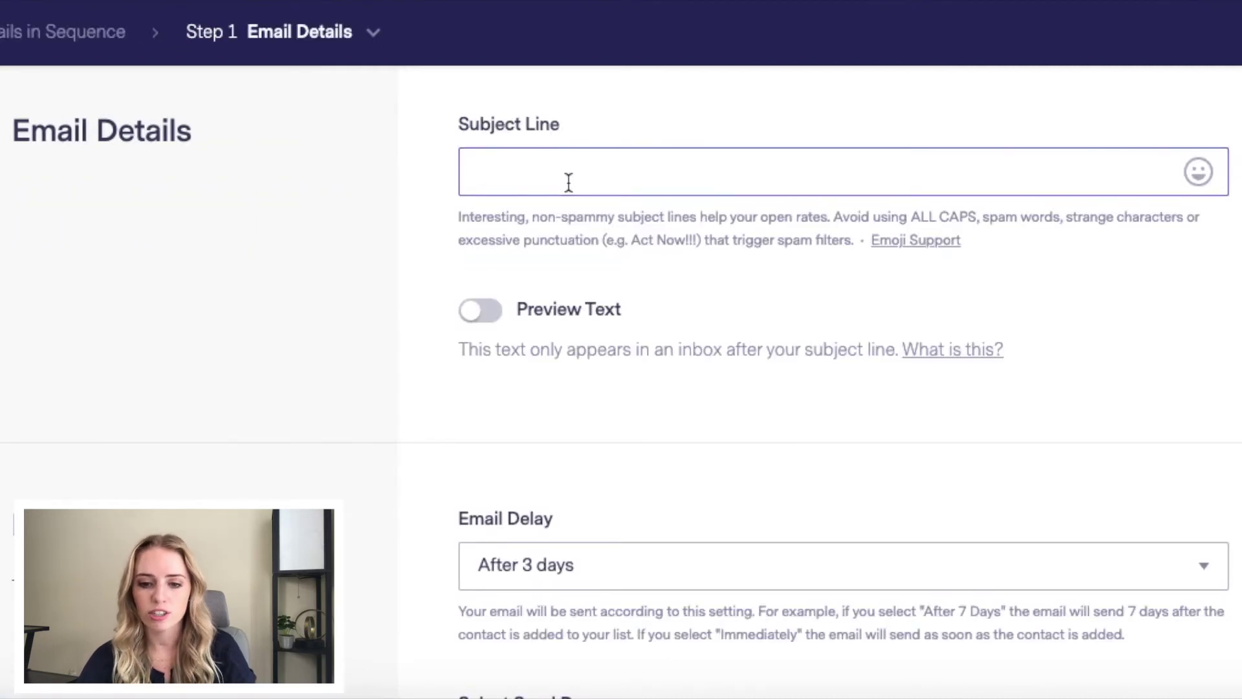
{"action": "type", "text": "Automation Email !"}
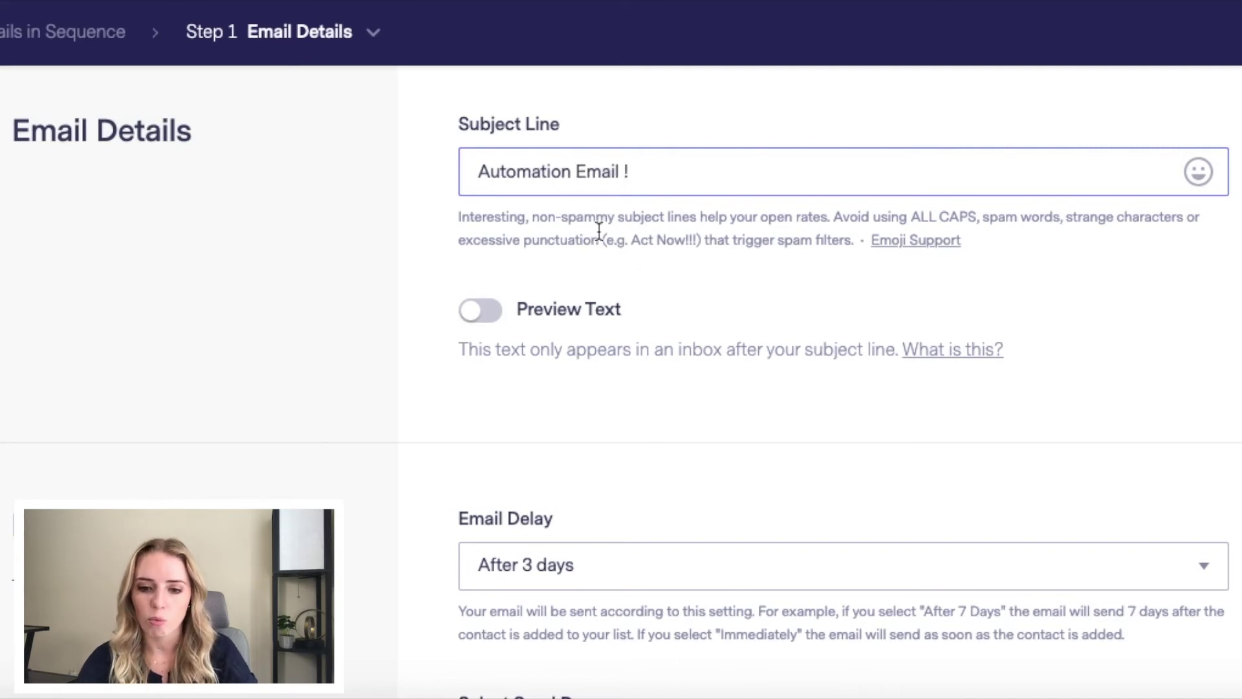
{"action": "scroll", "coordinate": [697, 257], "scroll_direction": "down", "scroll_amount": 1}
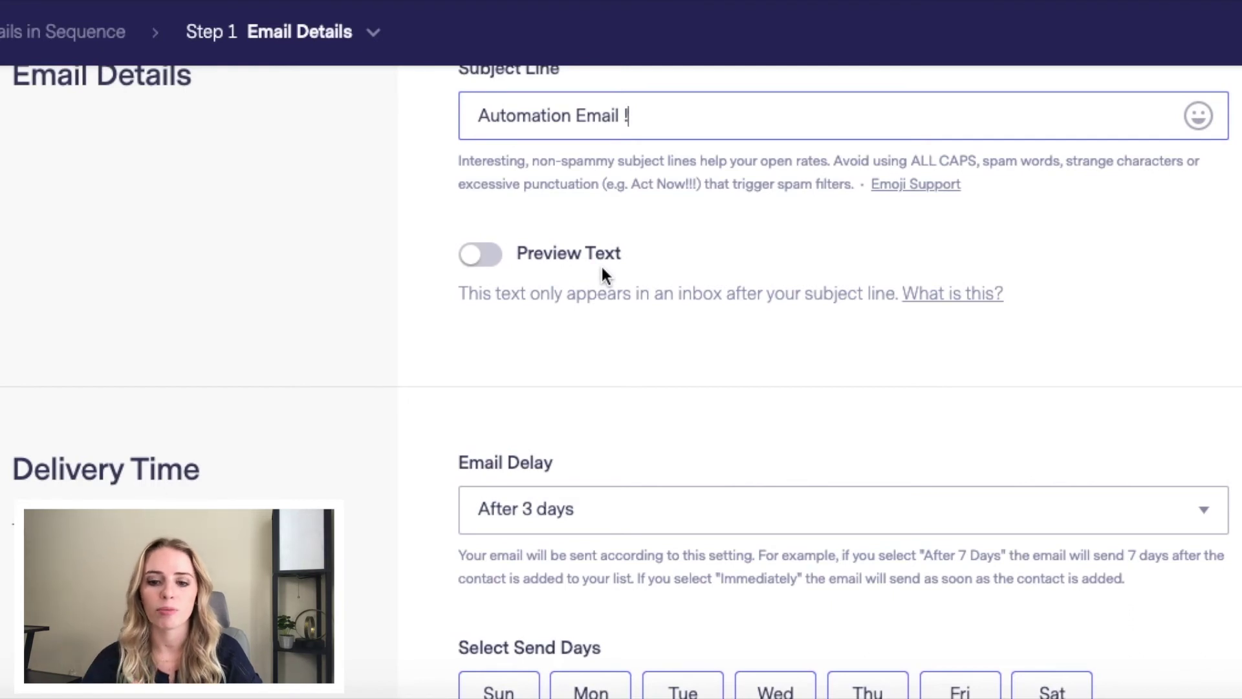
{"action": "scroll", "coordinate": [600, 263], "scroll_direction": "up", "scroll_amount": 1}
{"action": "type", "text": "1"}
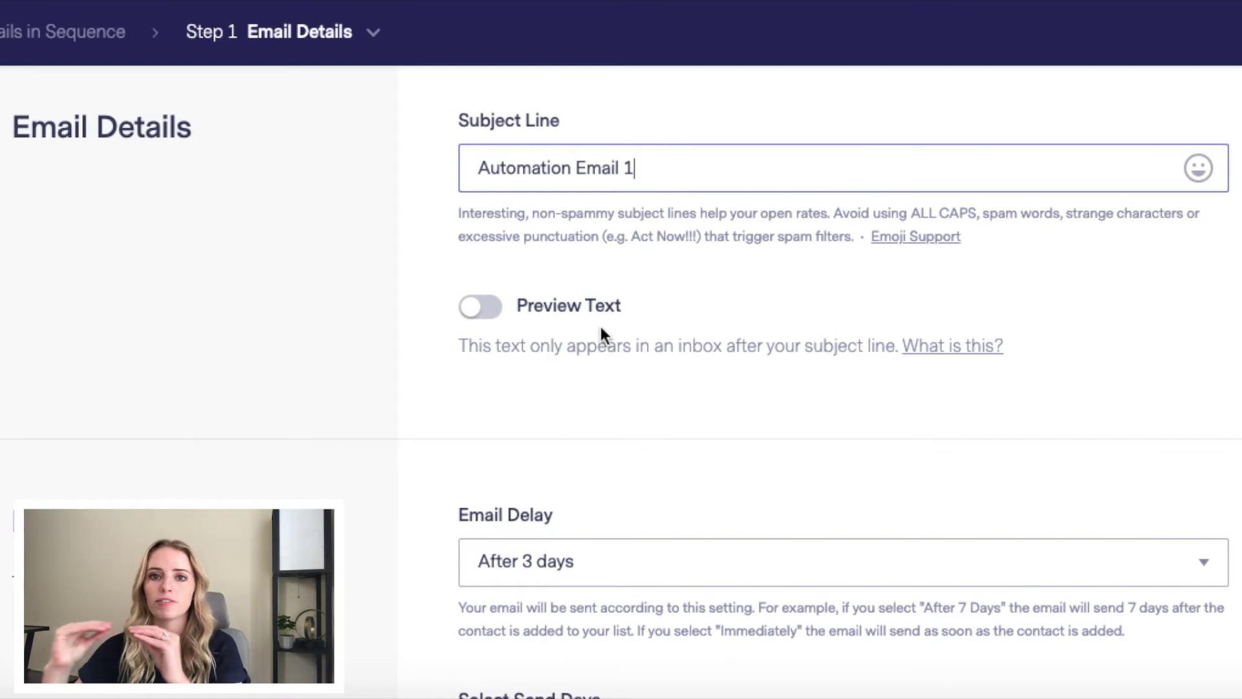
Step: Toggle Preview Text on and back off, leaving it disabled
{"action": "left_click", "coordinate": [486, 315]}
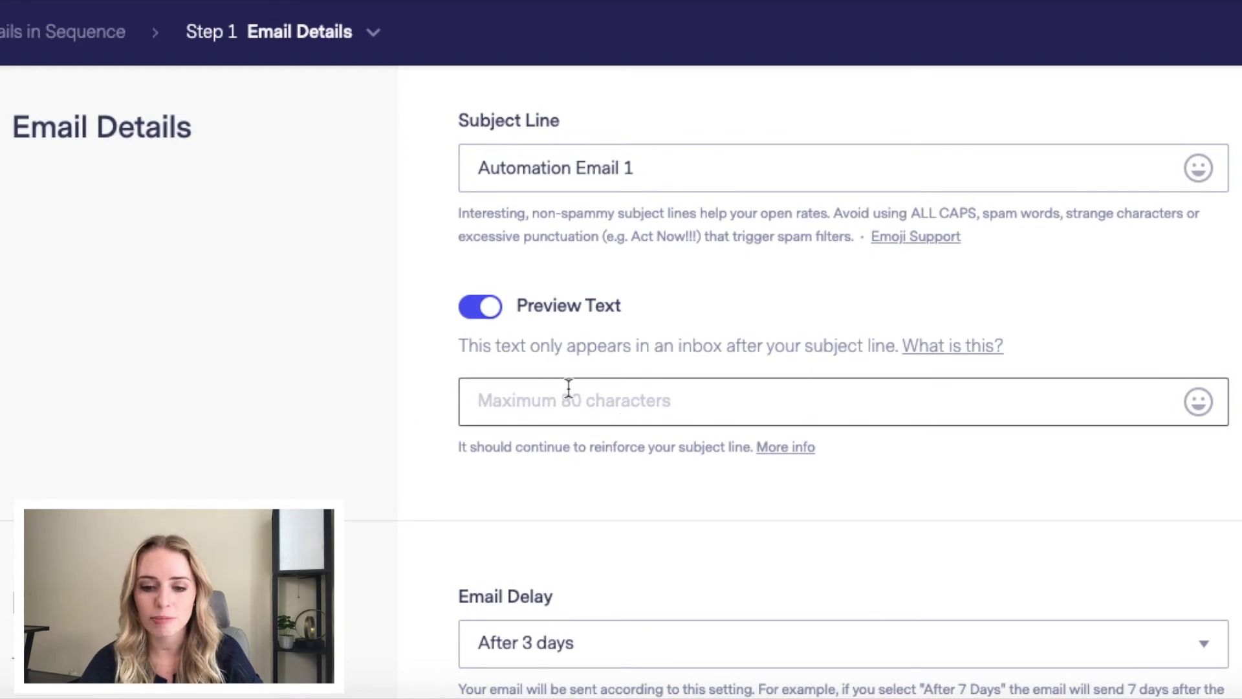
{"action": "left_click", "coordinate": [497, 314]}
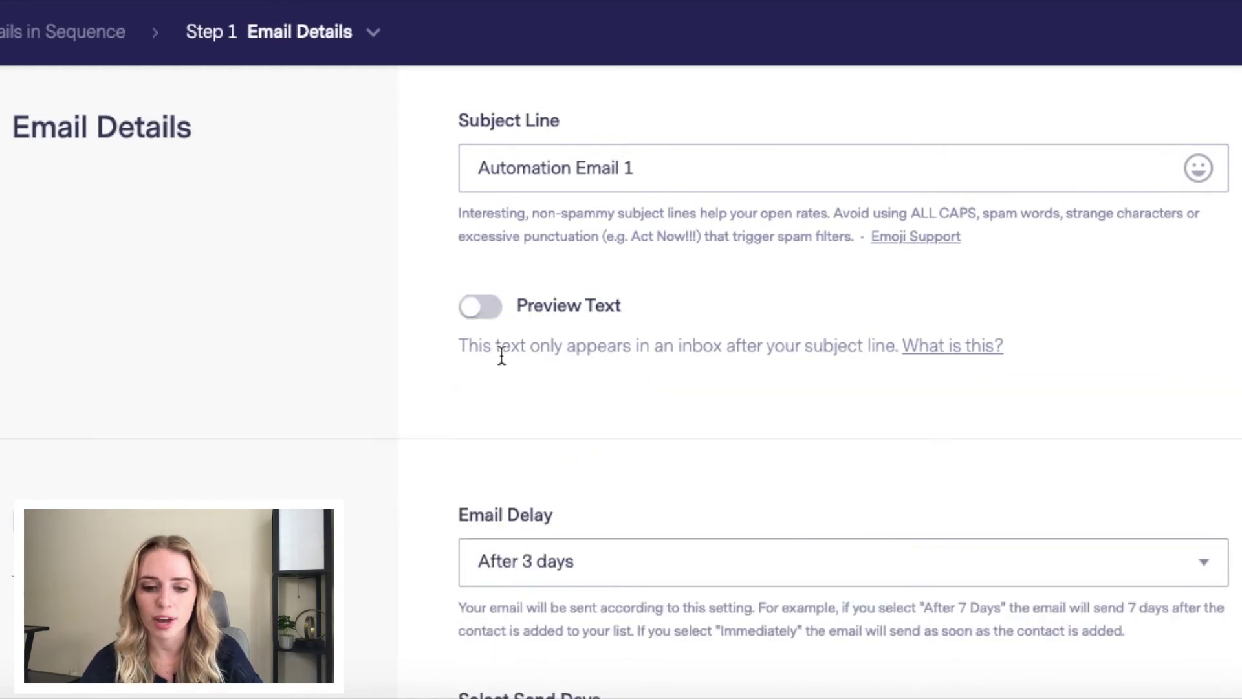
{"action": "scroll", "coordinate": [503, 363], "scroll_direction": "down", "scroll_amount": 2}
{"action": "scroll", "coordinate": [502, 362], "scroll_direction": "down", "scroll_amount": 5}
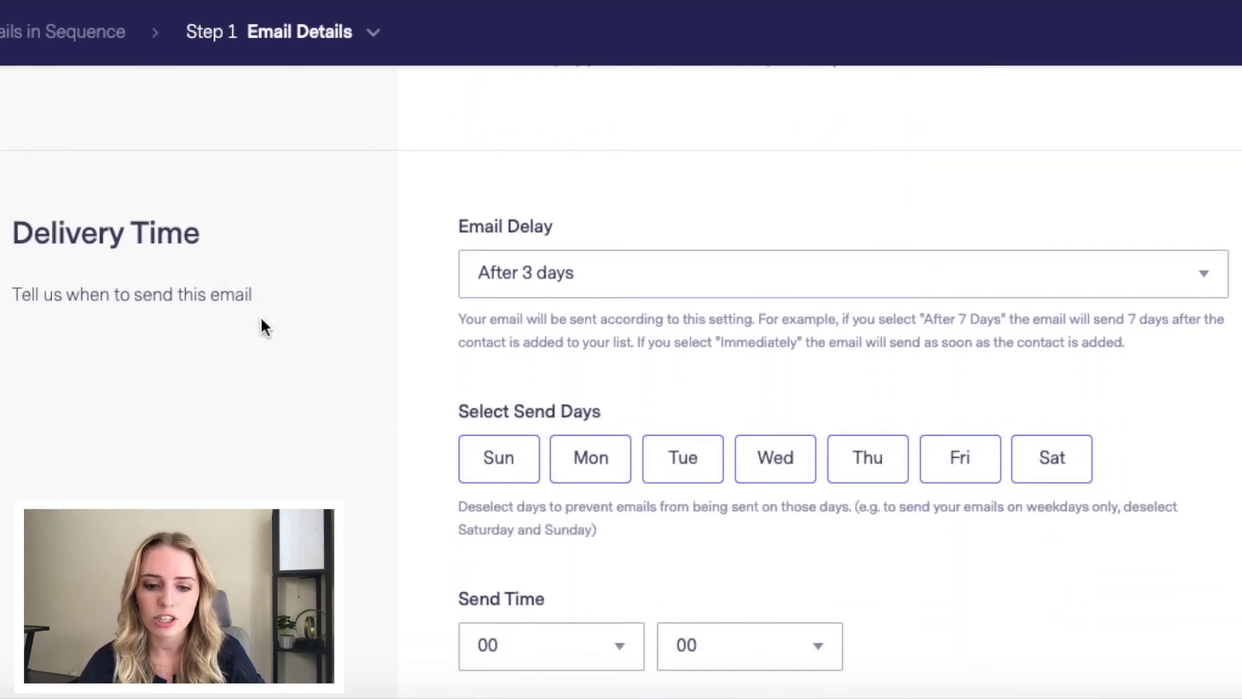
Step: Exclude Tuesday from the send days and set the send time to 09:30
{"action": "scroll", "coordinate": [599, 239], "scroll_direction": "down", "scroll_amount": 1}
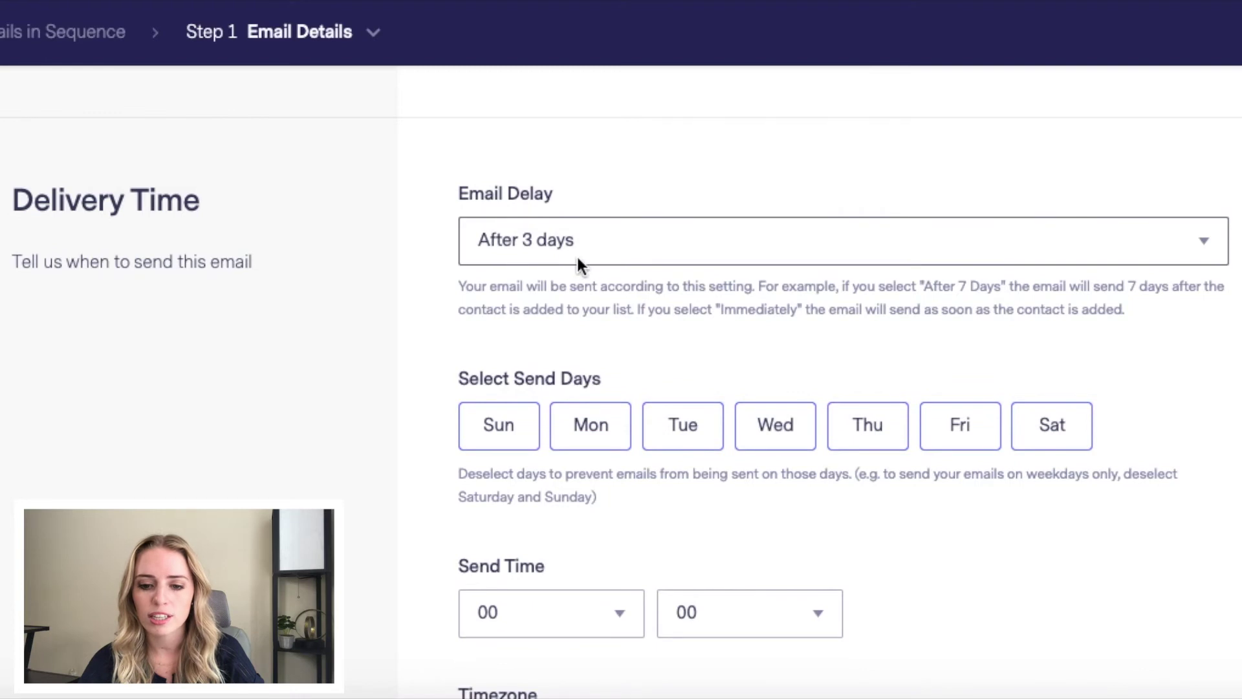
{"action": "scroll", "coordinate": [537, 265], "scroll_direction": "down", "scroll_amount": 2}
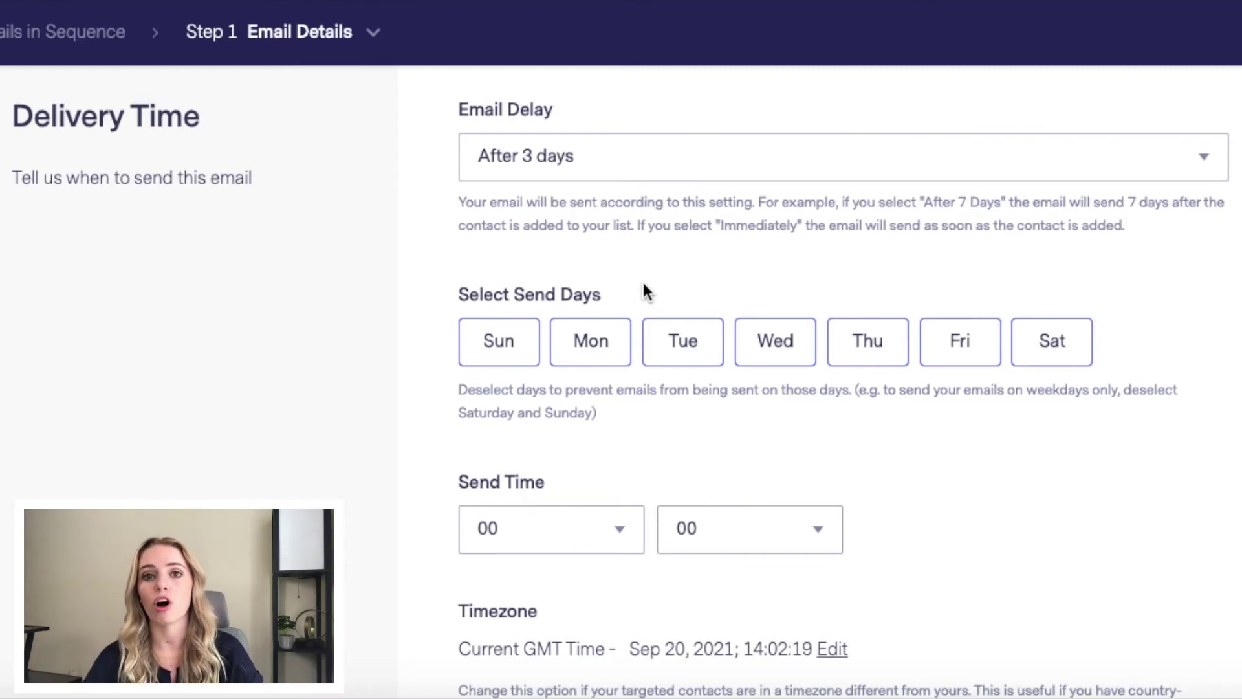
{"action": "left_click", "coordinate": [683, 339]}
{"action": "scroll", "coordinate": [686, 341], "scroll_direction": "down", "scroll_amount": 3}
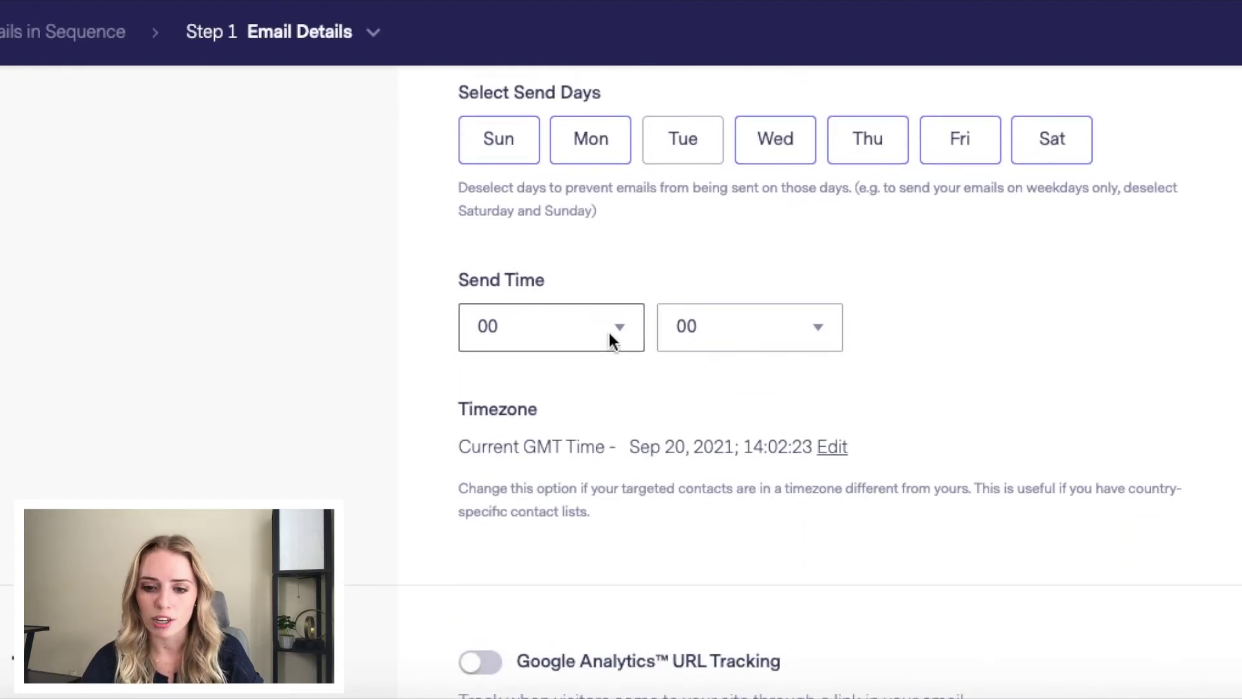
{"action": "left_click", "coordinate": [608, 330]}
{"action": "scroll", "coordinate": [588, 414], "scroll_direction": "down", "scroll_amount": 3}
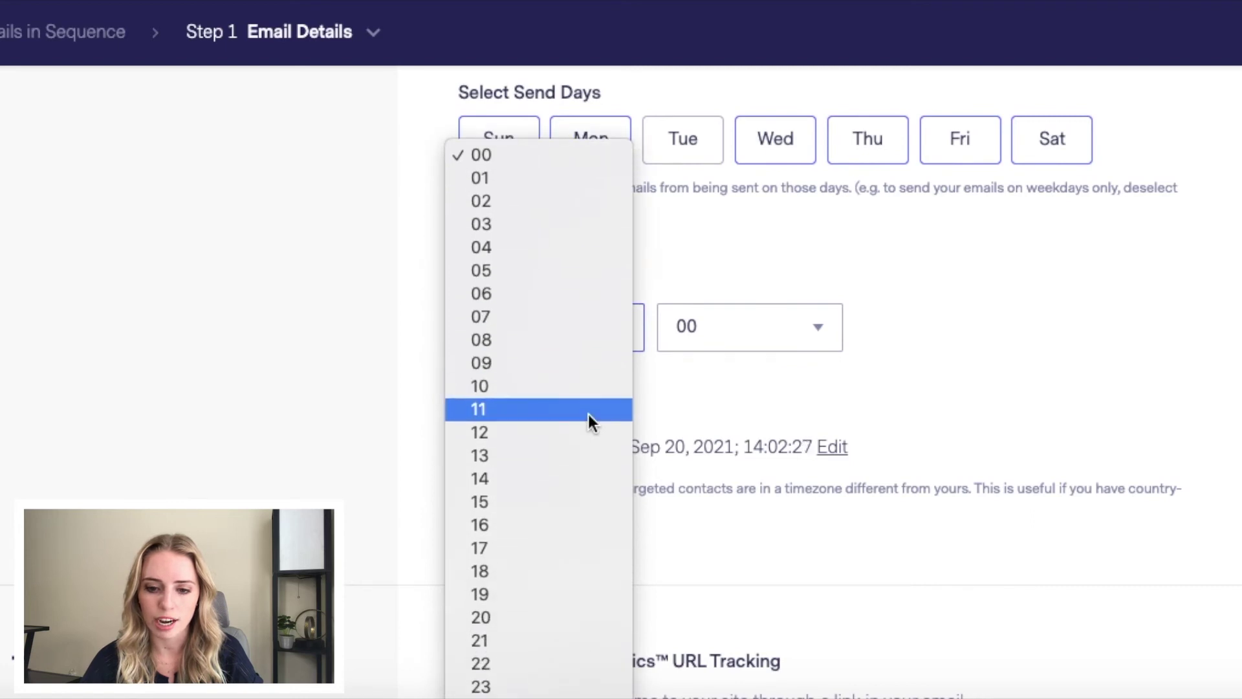
{"action": "left_click", "coordinate": [564, 363]}
{"action": "left_click", "coordinate": [739, 320]}
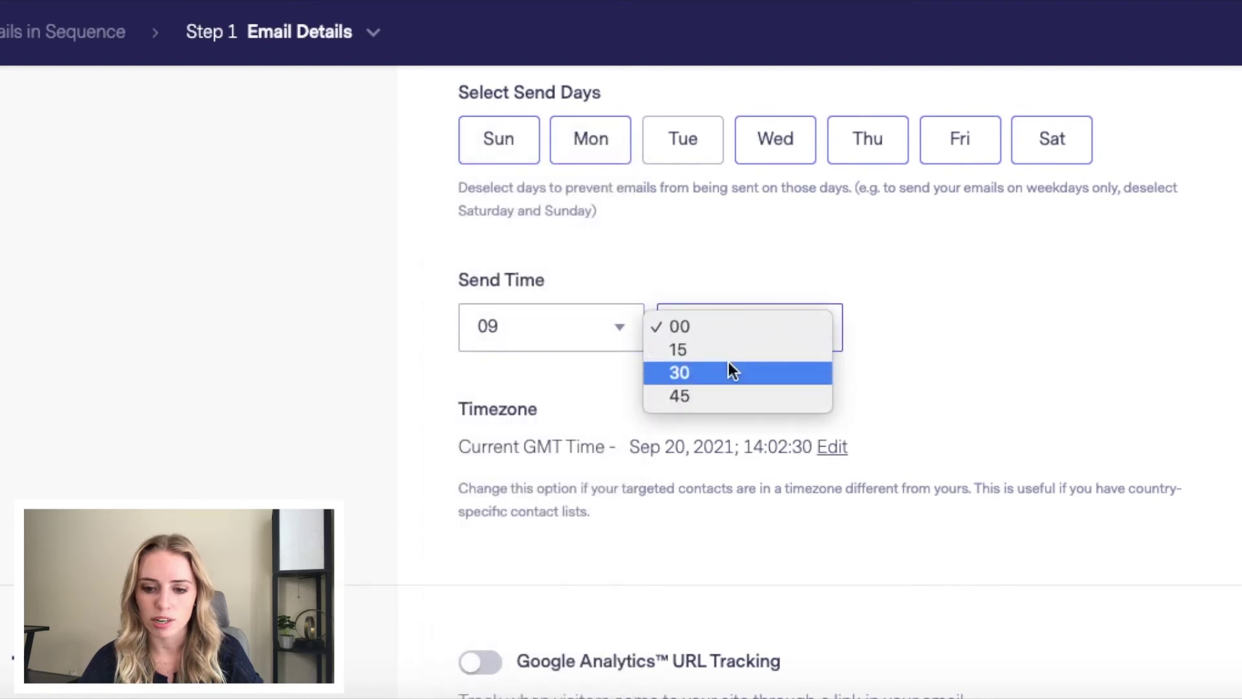
{"action": "left_click", "coordinate": [729, 372]}
Step: Leave Google Analytics URL tracking off after toggling it, and save the email details
{"action": "scroll", "coordinate": [871, 388], "scroll_direction": "down", "scroll_amount": 2}
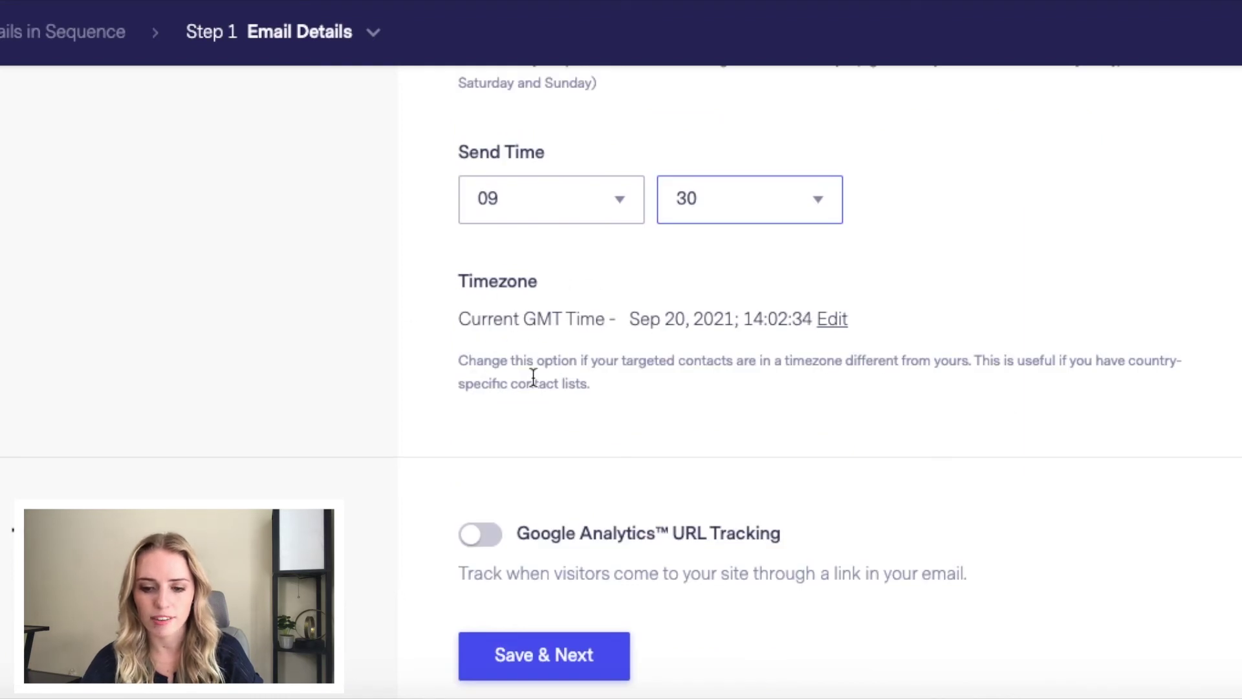
{"action": "scroll", "coordinate": [533, 381], "scroll_direction": "down", "scroll_amount": 1}
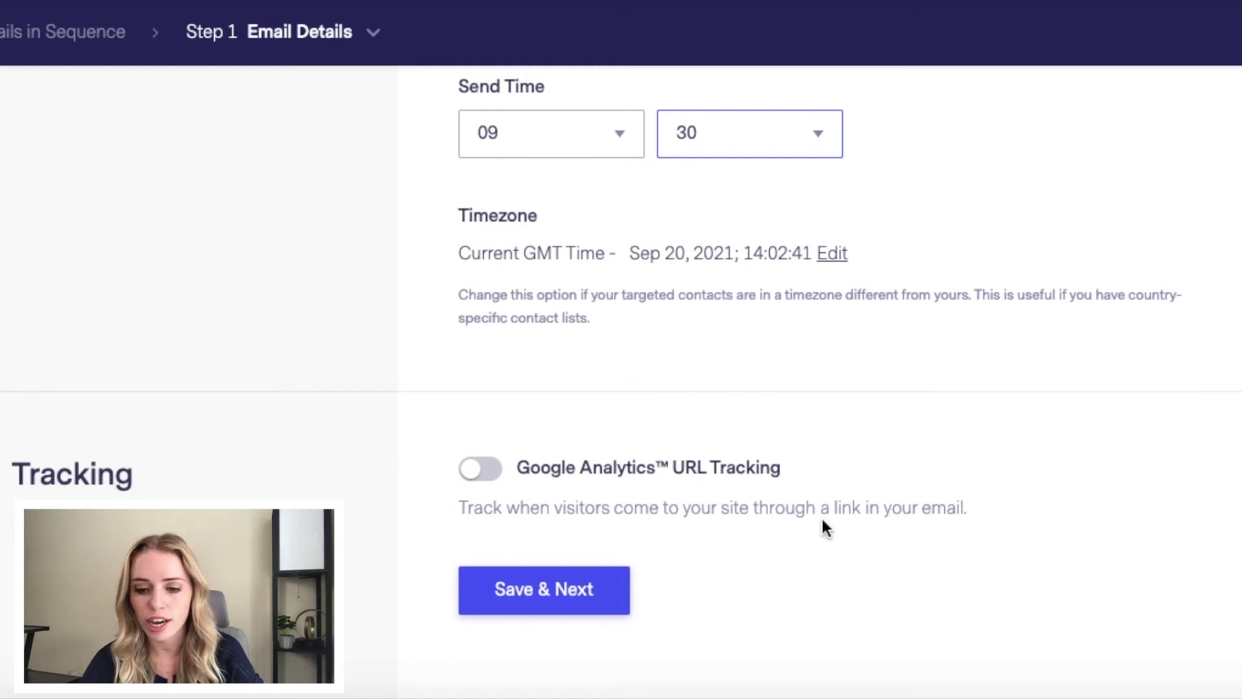
{"action": "left_click", "coordinate": [479, 469]}
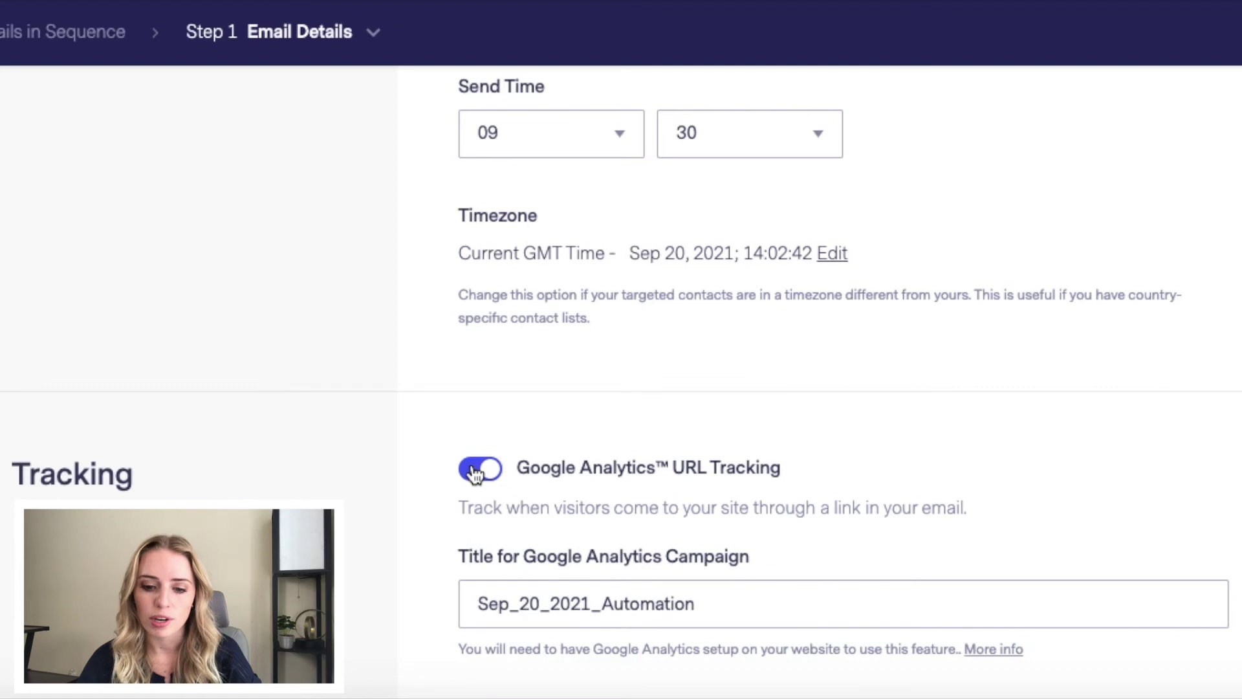
{"action": "scroll", "coordinate": [475, 472], "scroll_direction": "down", "scroll_amount": 2}
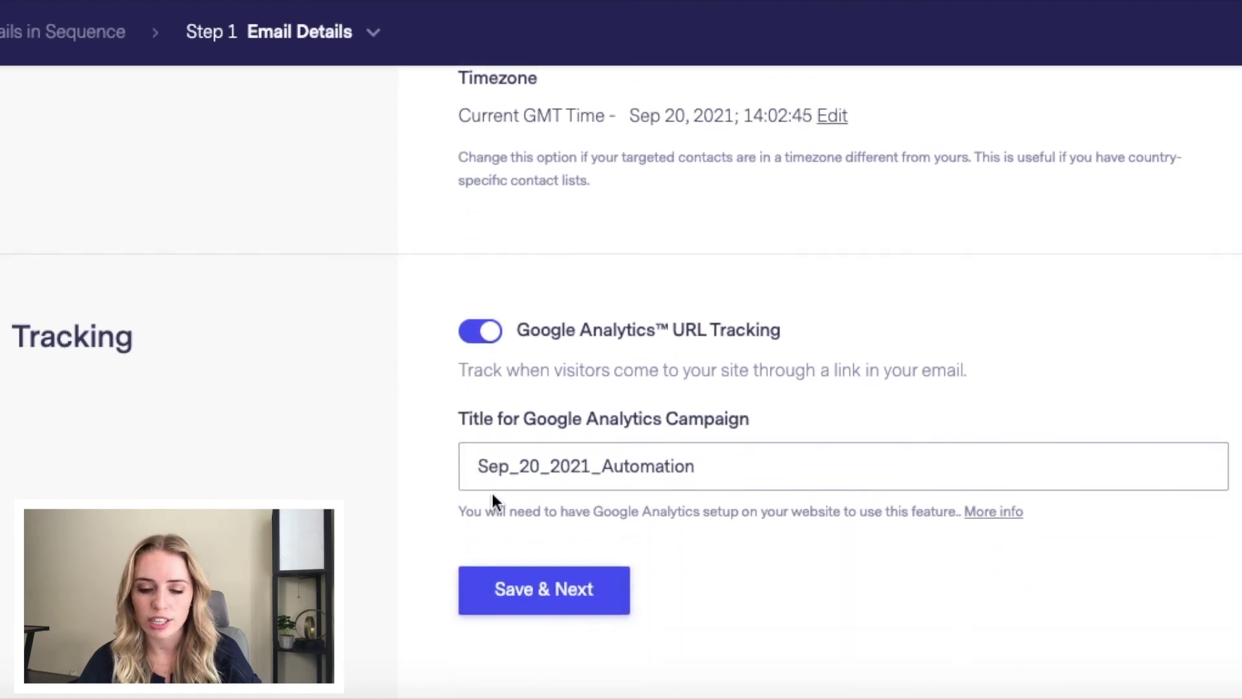
{"action": "left_click", "coordinate": [494, 339]}
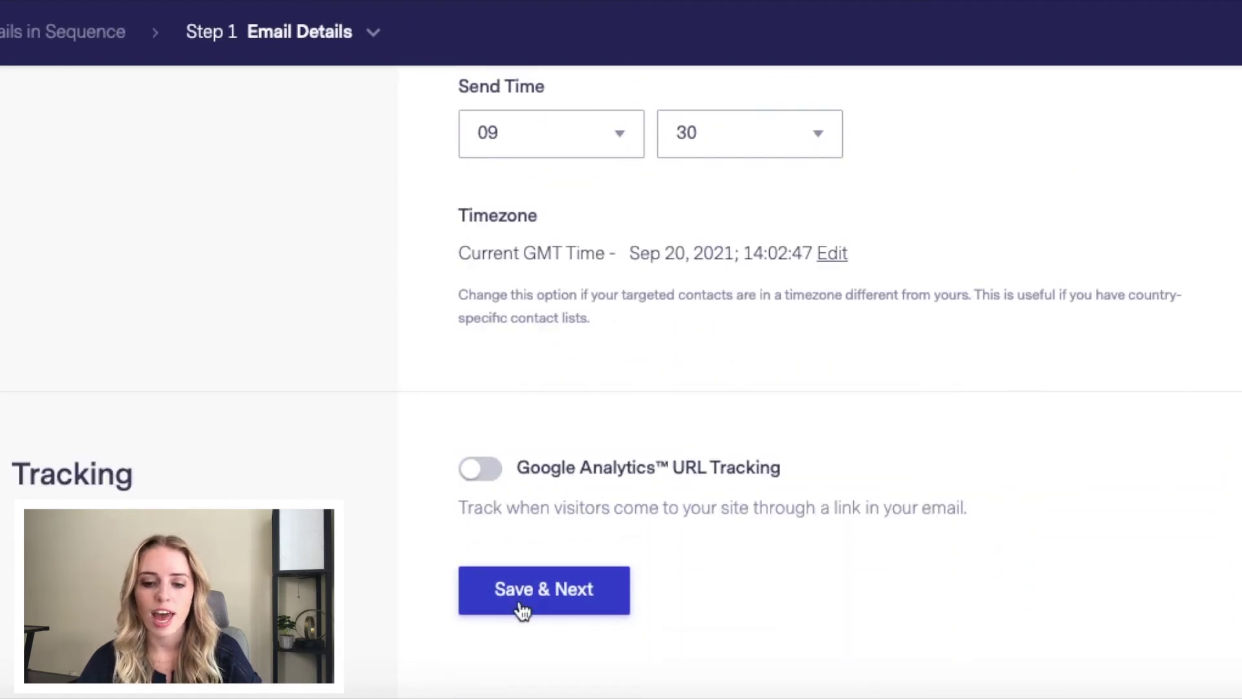
{"action": "left_click", "coordinate": [521, 609]}
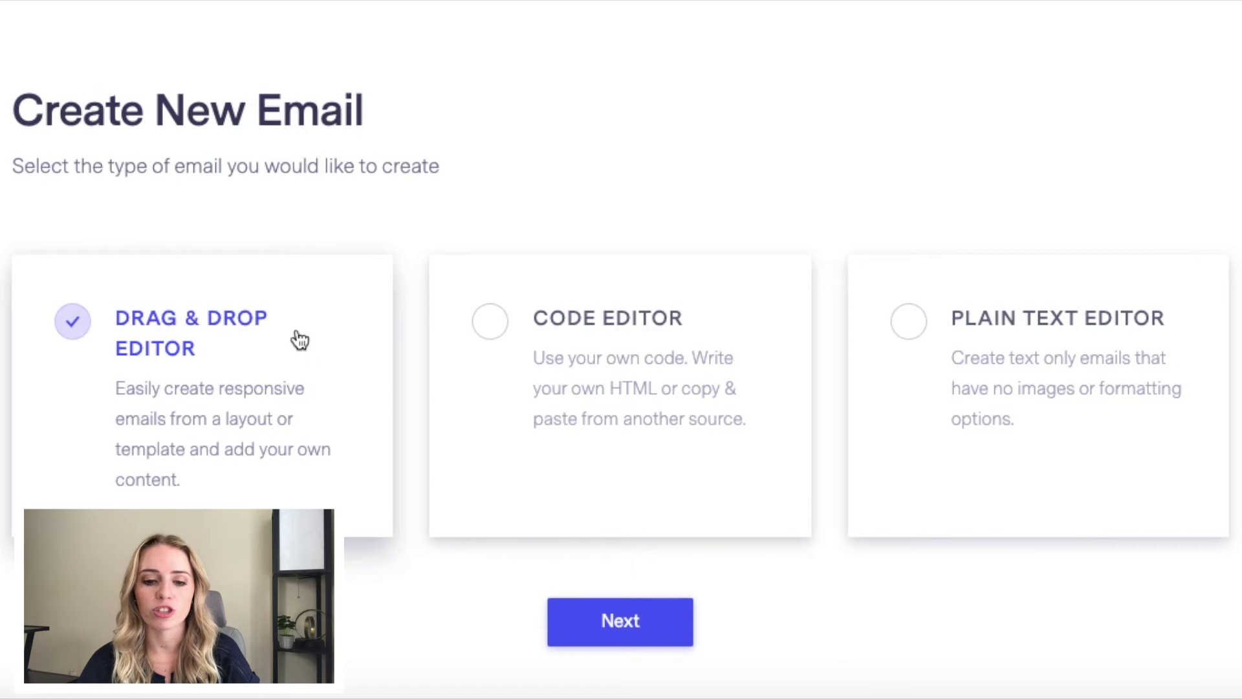
Step: Continue with the Drag & Drop Editor and browse the ready-made templates
{"action": "left_click", "coordinate": [593, 623]}
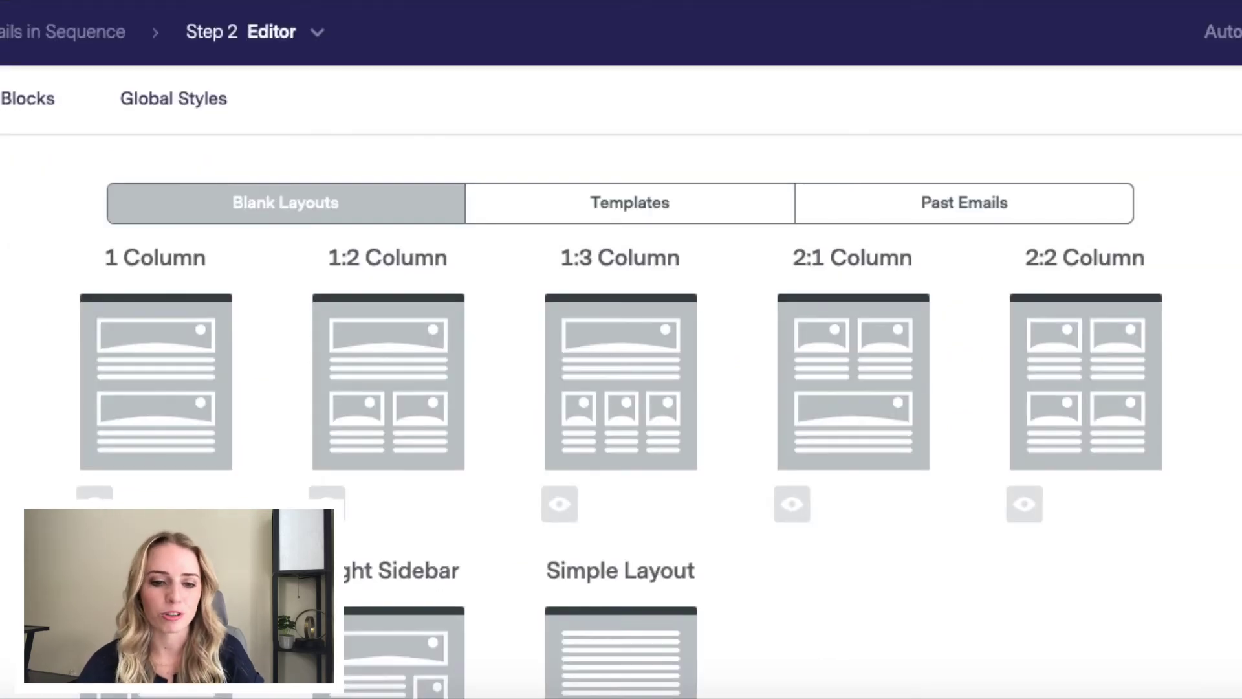
{"action": "left_click", "coordinate": [176, 103]}
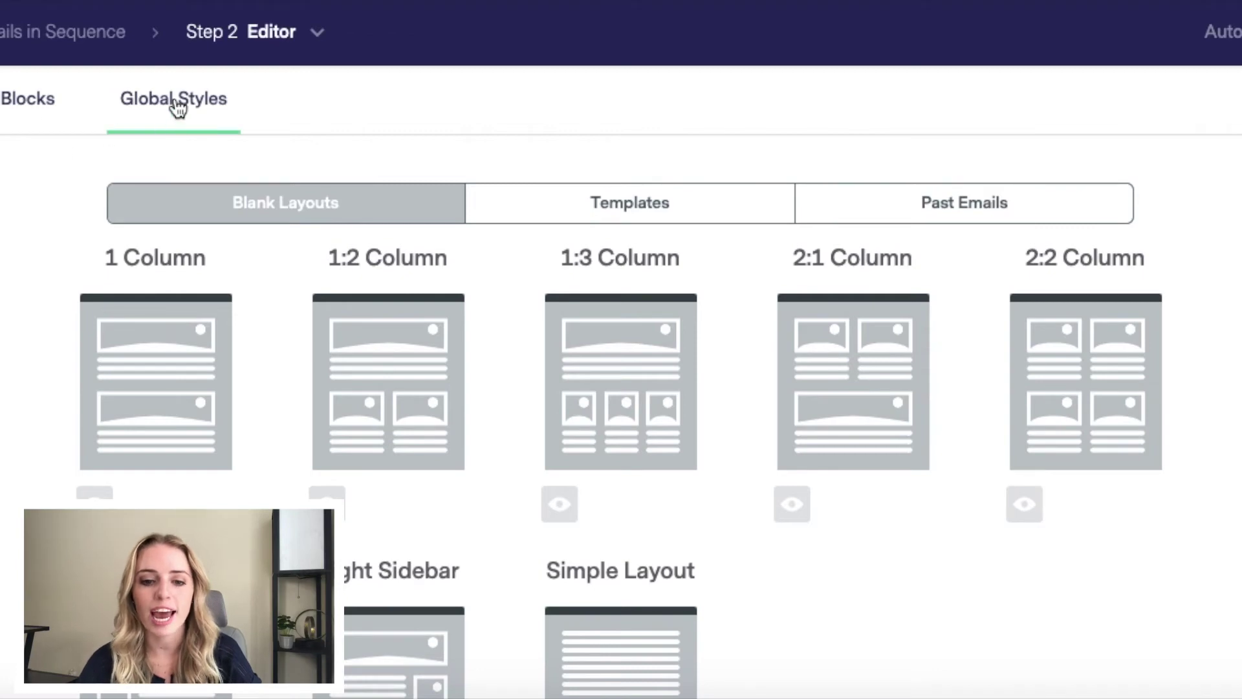
{"action": "left_click", "coordinate": [589, 220]}
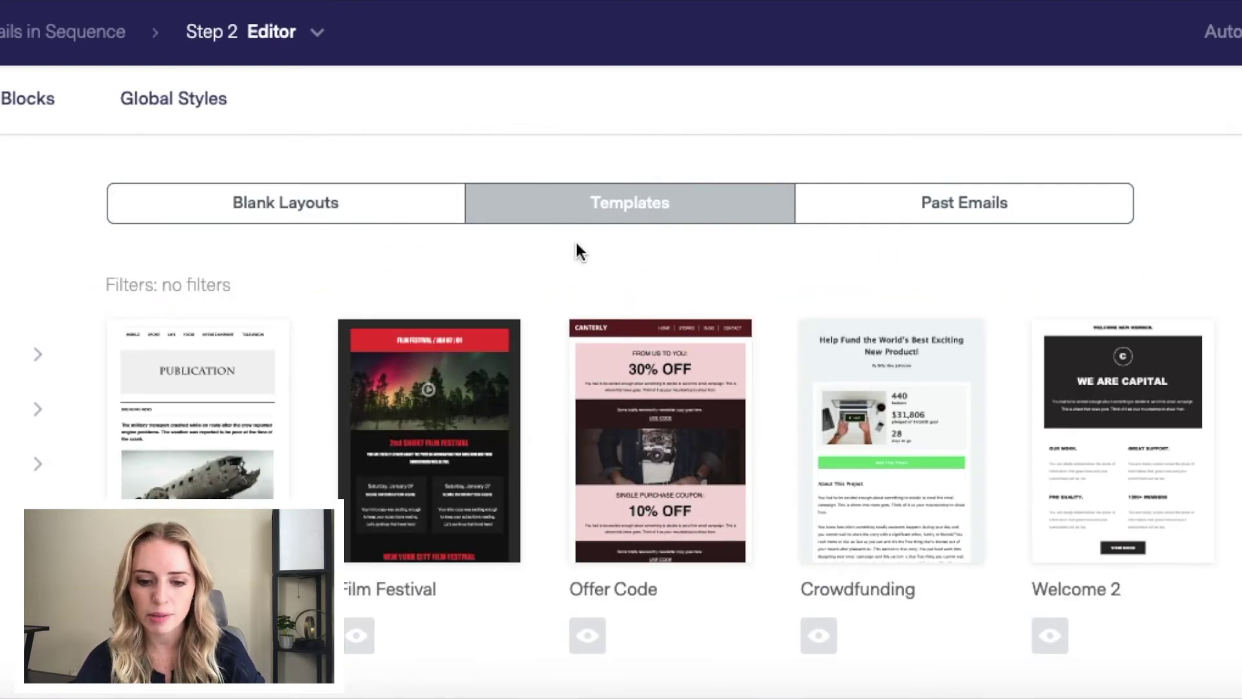
{"action": "scroll", "coordinate": [271, 370], "scroll_direction": "down", "scroll_amount": 3}
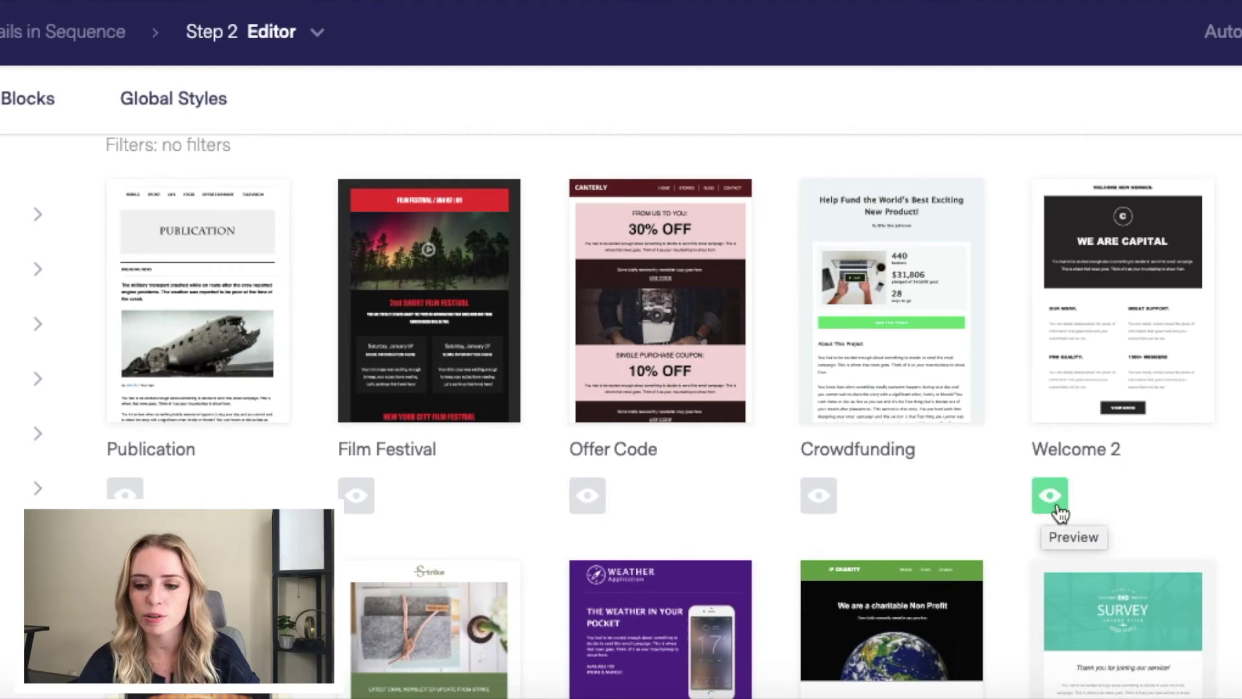
Step: Apply the Welcome 2 template to the email and review its design
{"action": "left_click", "coordinate": [1116, 321]}
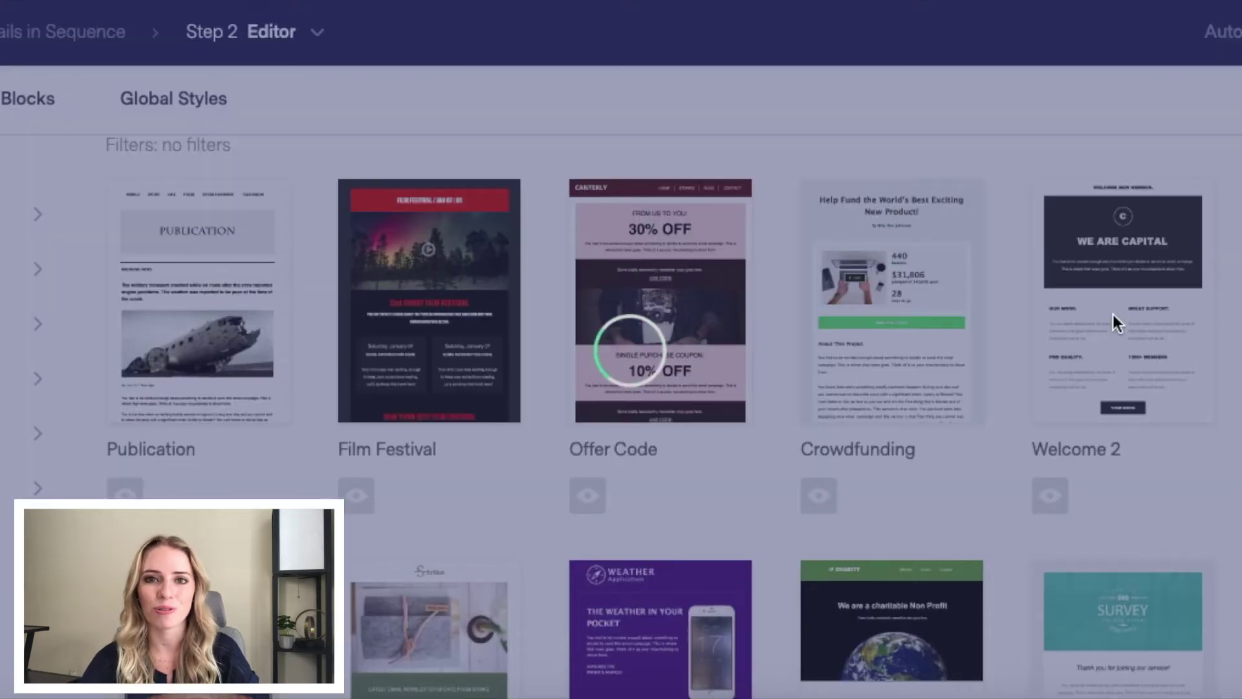
{"action": "scroll", "coordinate": [1151, 414], "scroll_direction": "down", "scroll_amount": 6}
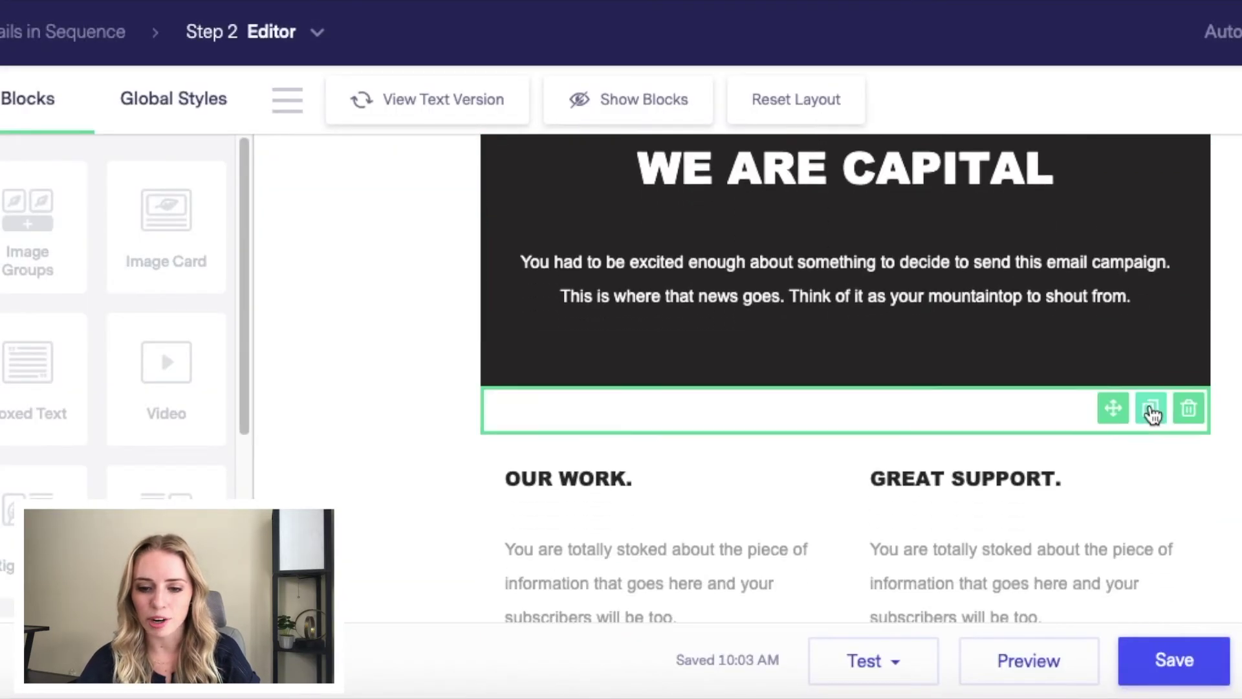
{"action": "scroll", "coordinate": [699, 370], "scroll_direction": "up", "scroll_amount": 2}
{"action": "scroll", "coordinate": [701, 372], "scroll_direction": "down", "scroll_amount": 4}
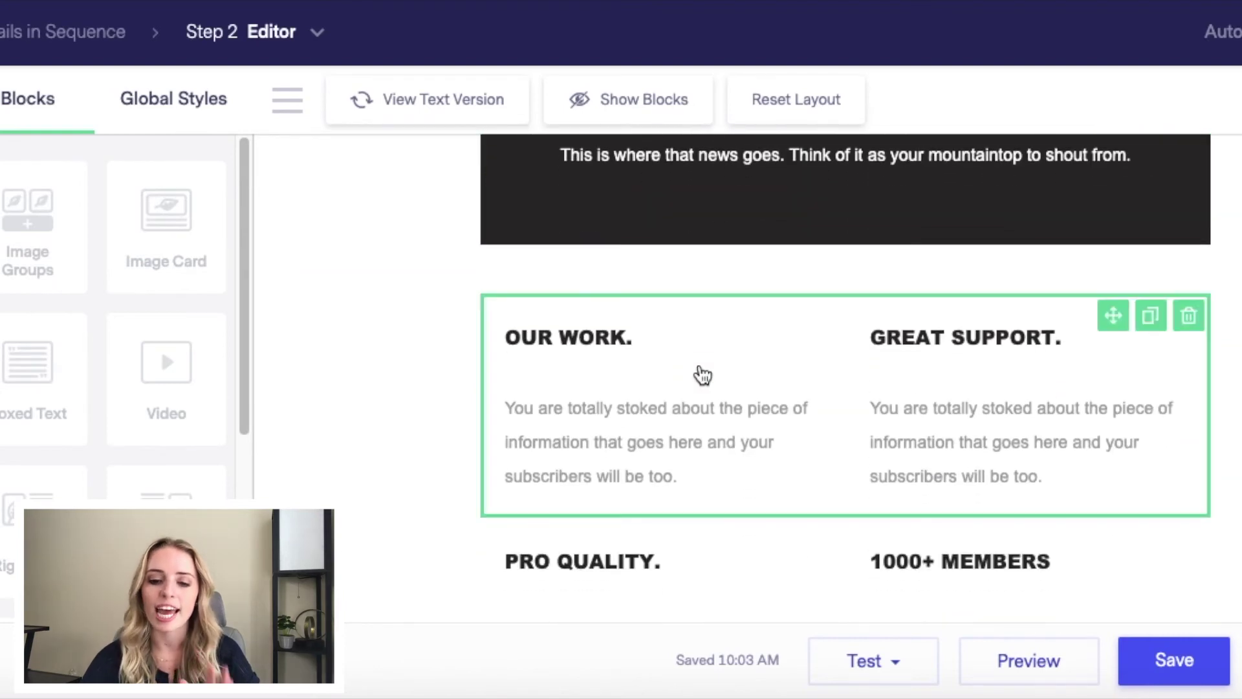
{"action": "scroll", "coordinate": [700, 374], "scroll_direction": "down", "scroll_amount": 6}
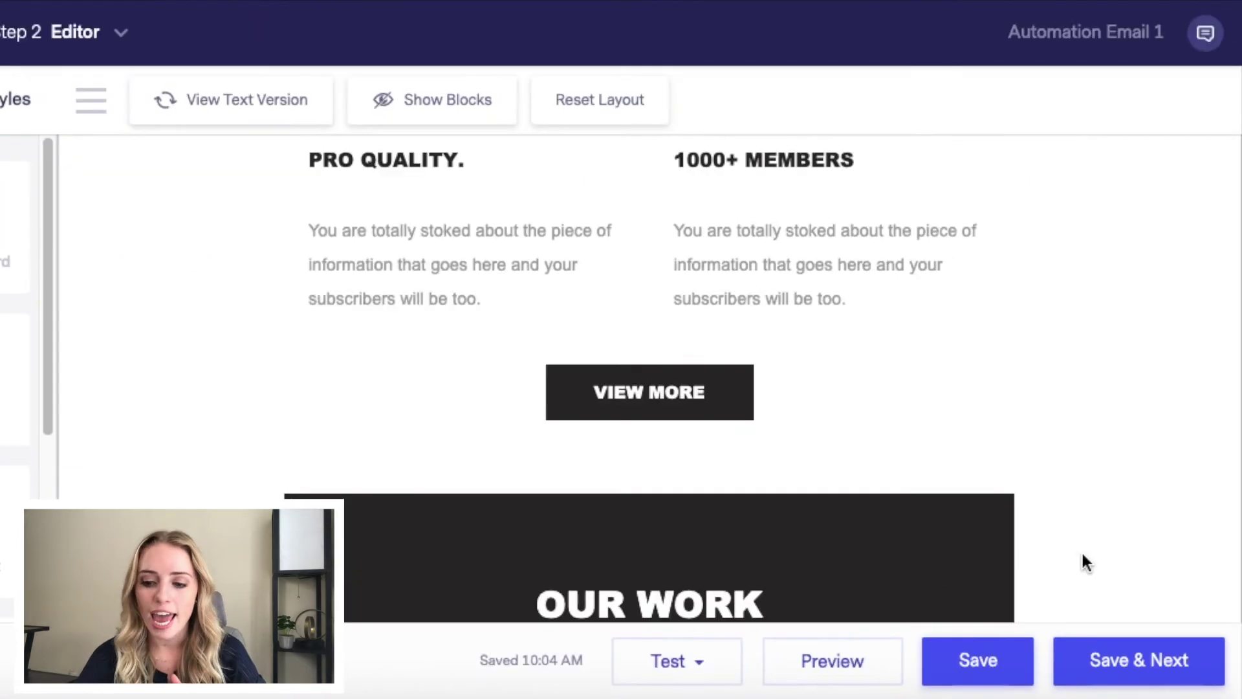
Step: Replace the footer's placeholder mailing address with the real address and confirm
{"action": "left_click", "coordinate": [1100, 652]}
{"action": "left_click_drag", "start_coordinate": [296, 308], "coordinate": [39, 310]}
{"action": "left_click", "coordinate": [317, 654]}
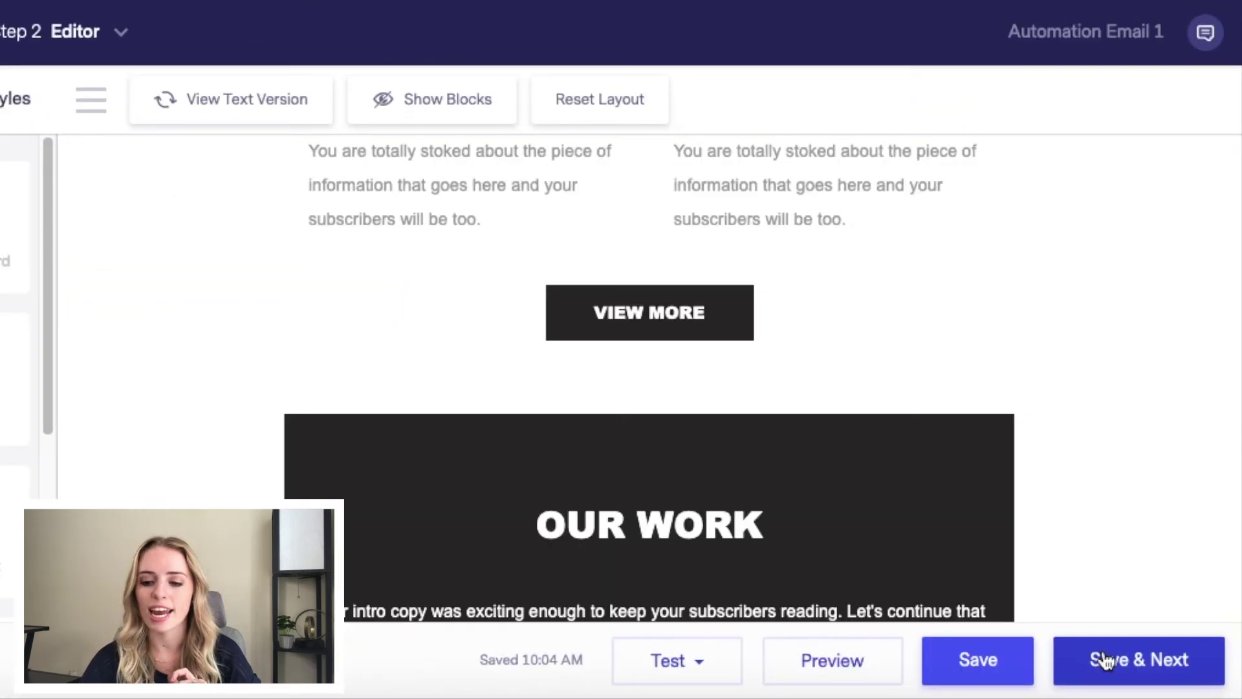
Step: Save Automation Email 1, activate the automation, then begin deactivating it
{"action": "left_click", "coordinate": [1105, 660]}
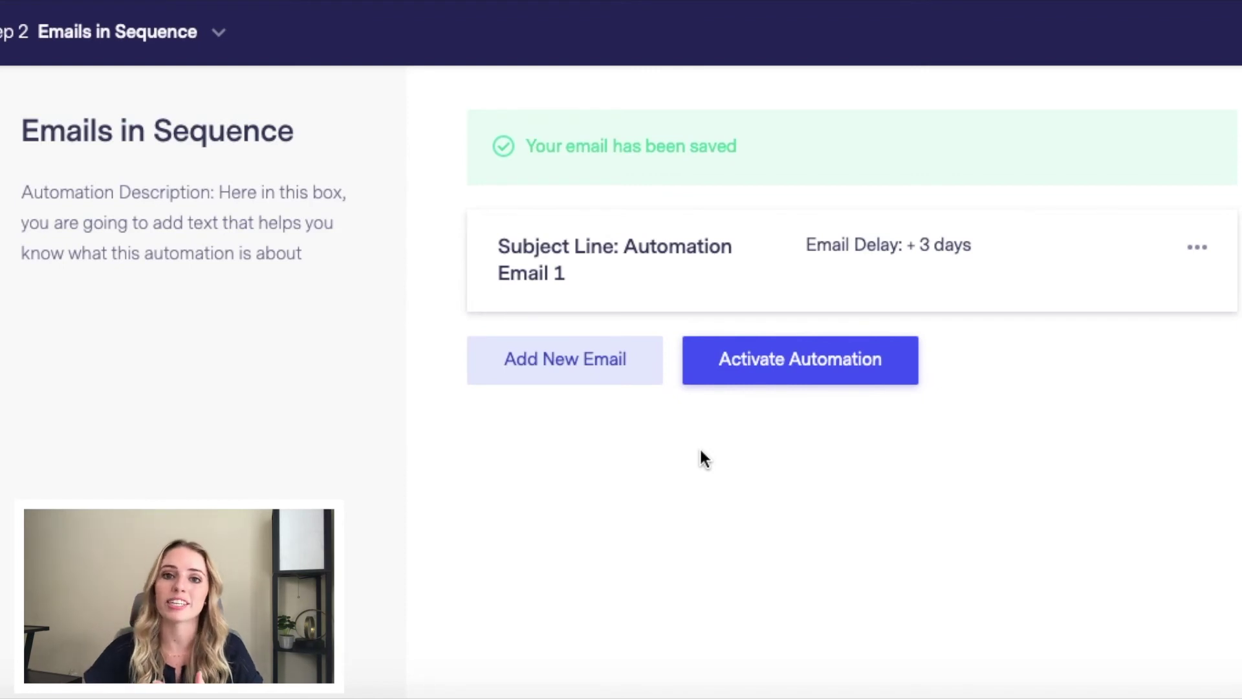
{"action": "left_click", "coordinate": [774, 378]}
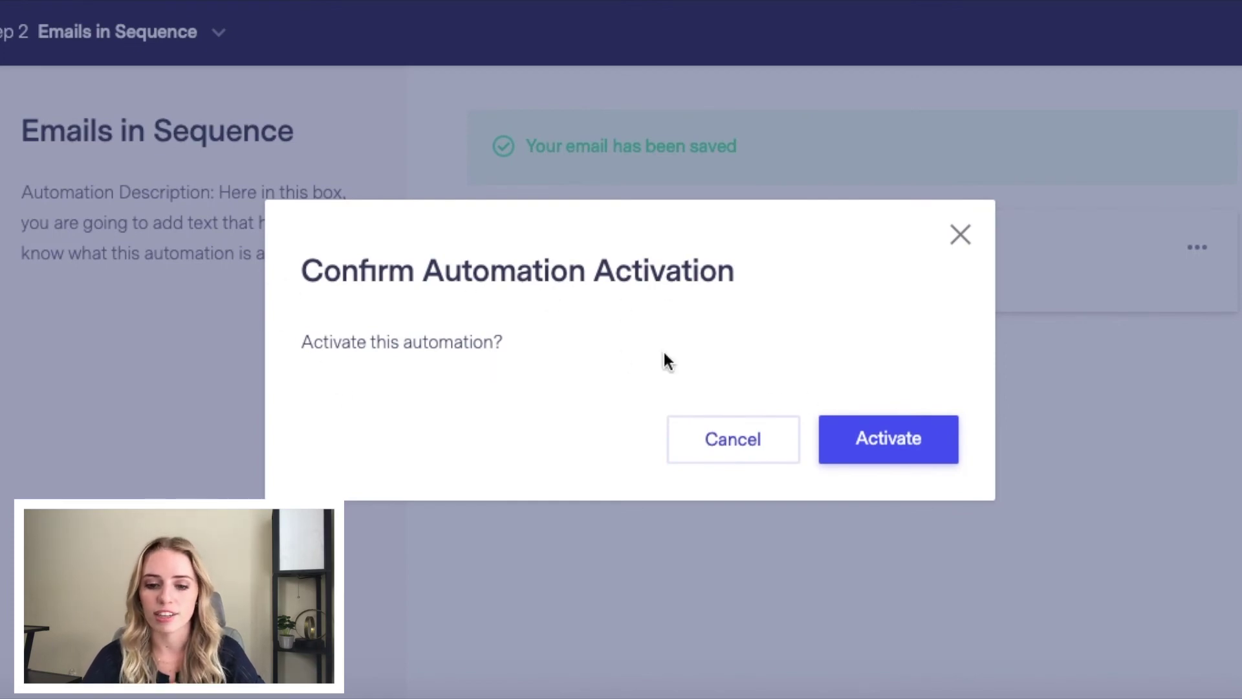
{"action": "left_click", "coordinate": [891, 443]}
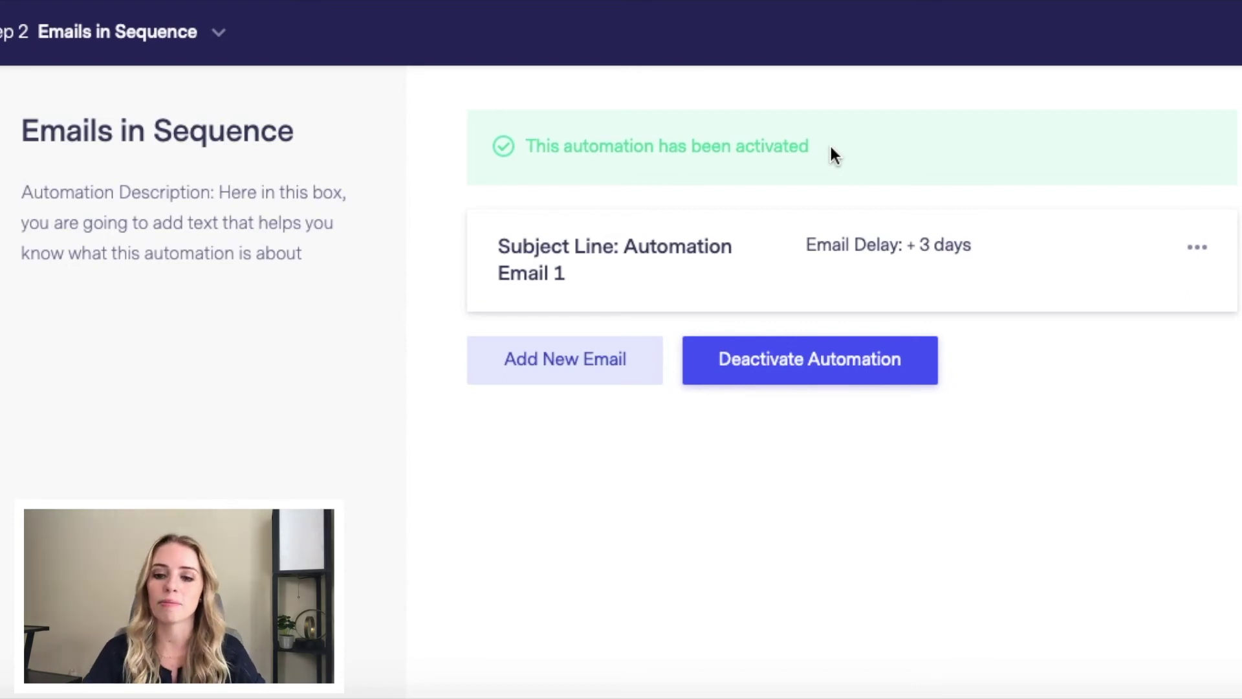
{"action": "left_click", "coordinate": [795, 375]}
Step: Confirm the deactivation, then view the Free ($0), Pro ($15) and Enterprise plan cards
{"action": "left_click", "coordinate": [871, 437]}
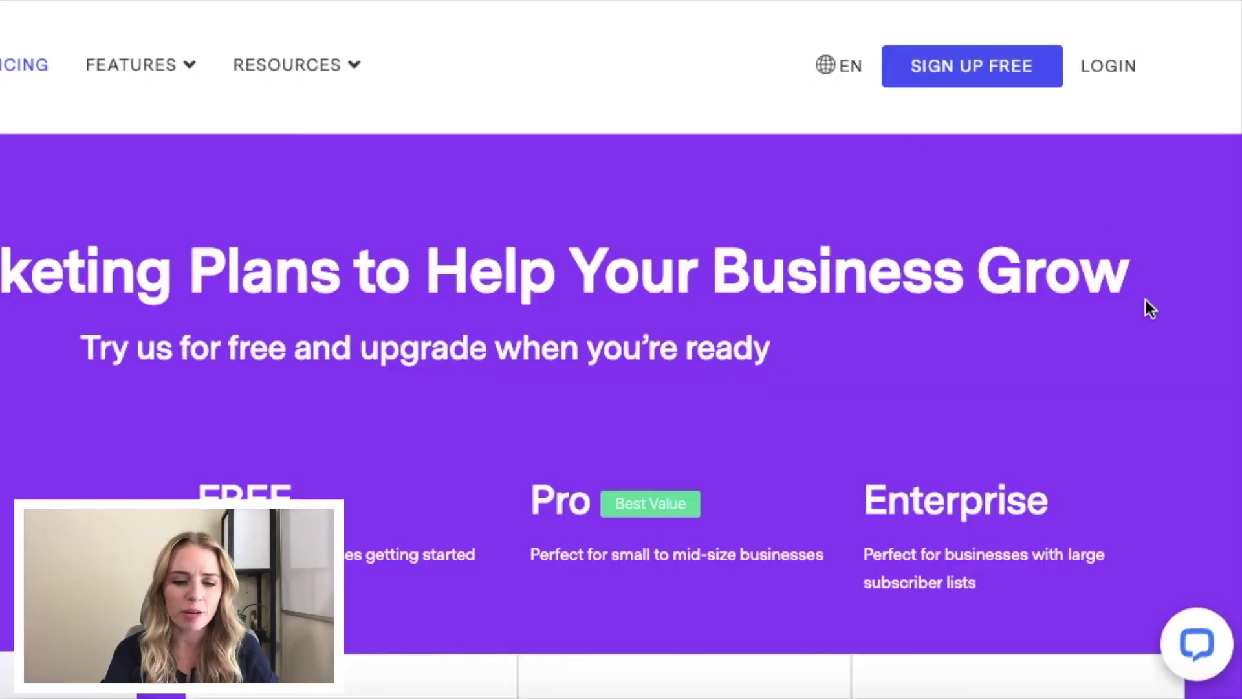
{"action": "scroll", "coordinate": [1147, 301], "scroll_direction": "down", "scroll_amount": 4}
{"action": "scroll", "coordinate": [1146, 308], "scroll_direction": "down", "scroll_amount": 1}
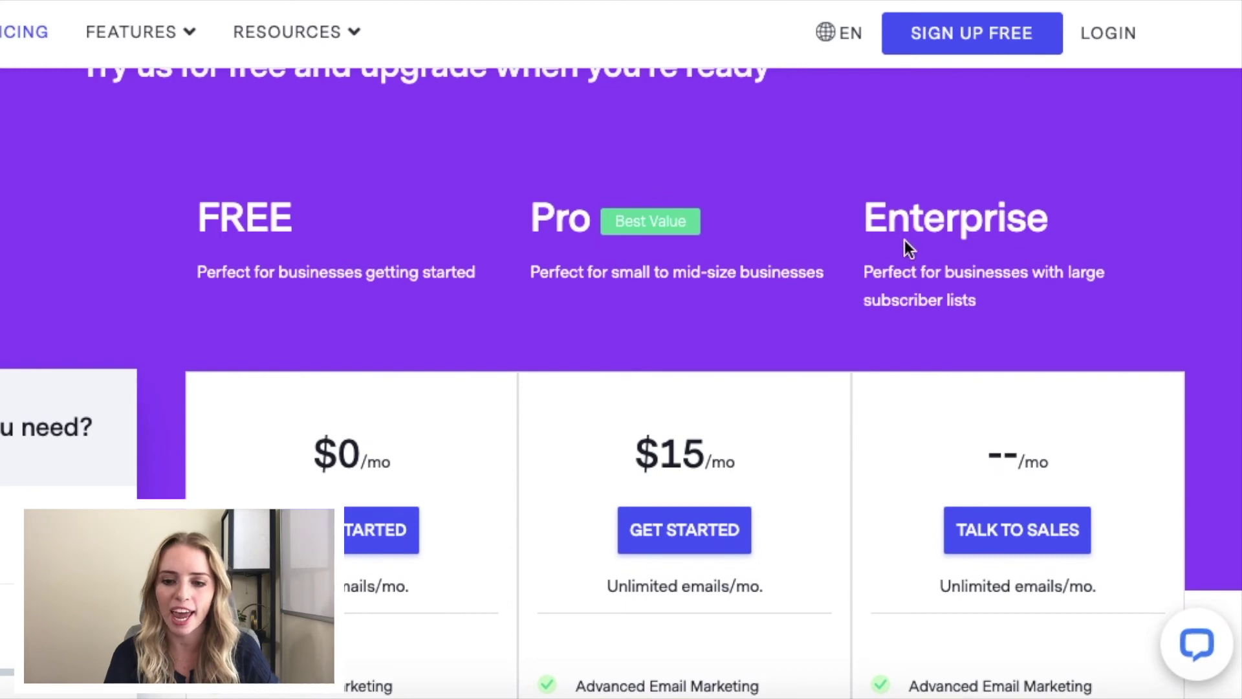
{"action": "scroll", "coordinate": [1113, 190], "scroll_direction": "down", "scroll_amount": 1}
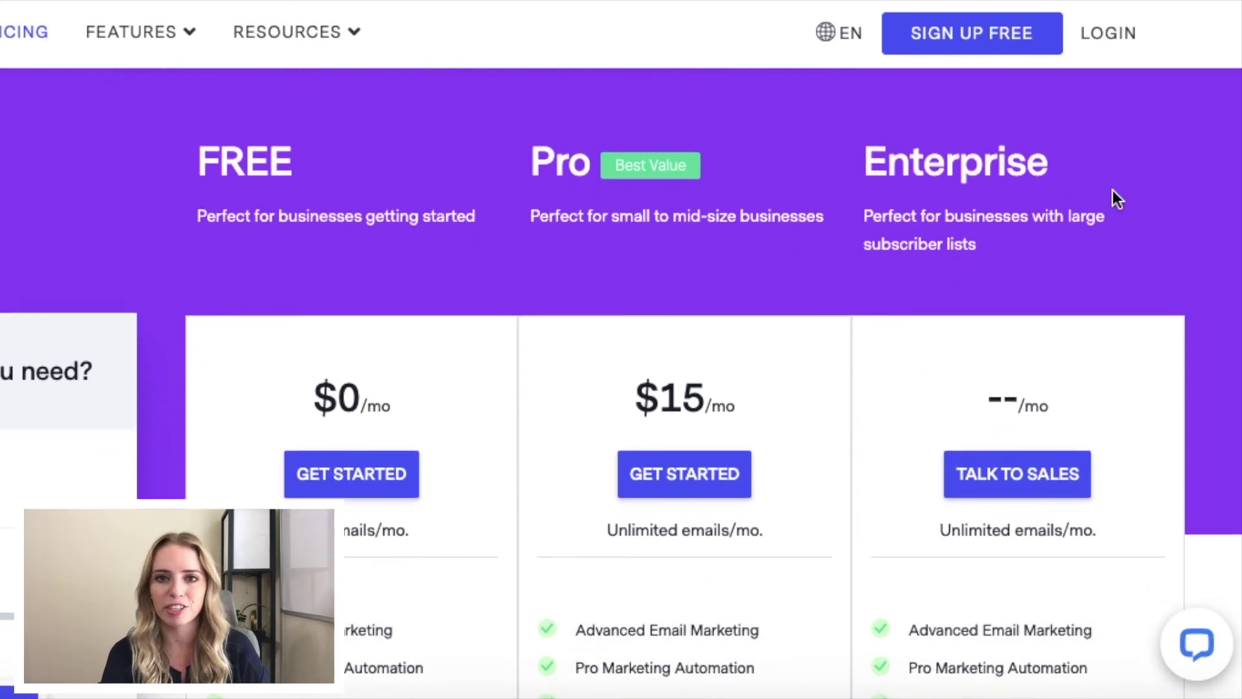
{"action": "scroll", "coordinate": [1113, 191], "scroll_direction": "down", "scroll_amount": 1}
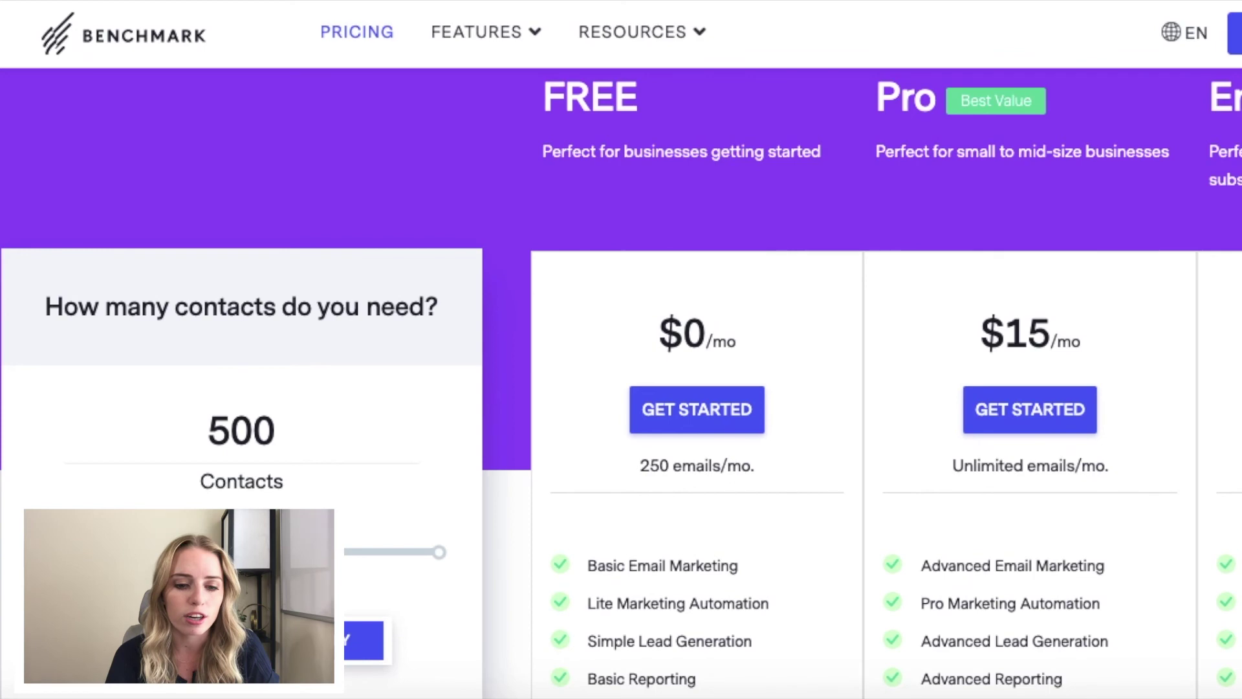
Step: Try the contacts slider, switch to annual billing (Pro $13/mo), and reach What's Included
{"action": "mouse_move", "coordinate": [44, 552]}
{"action": "left_mouse_down"}
{"action": "mouse_move", "coordinate": [145, 552]}
{"action": "mouse_move", "coordinate": [44, 552]}
{"action": "left_mouse_up"}
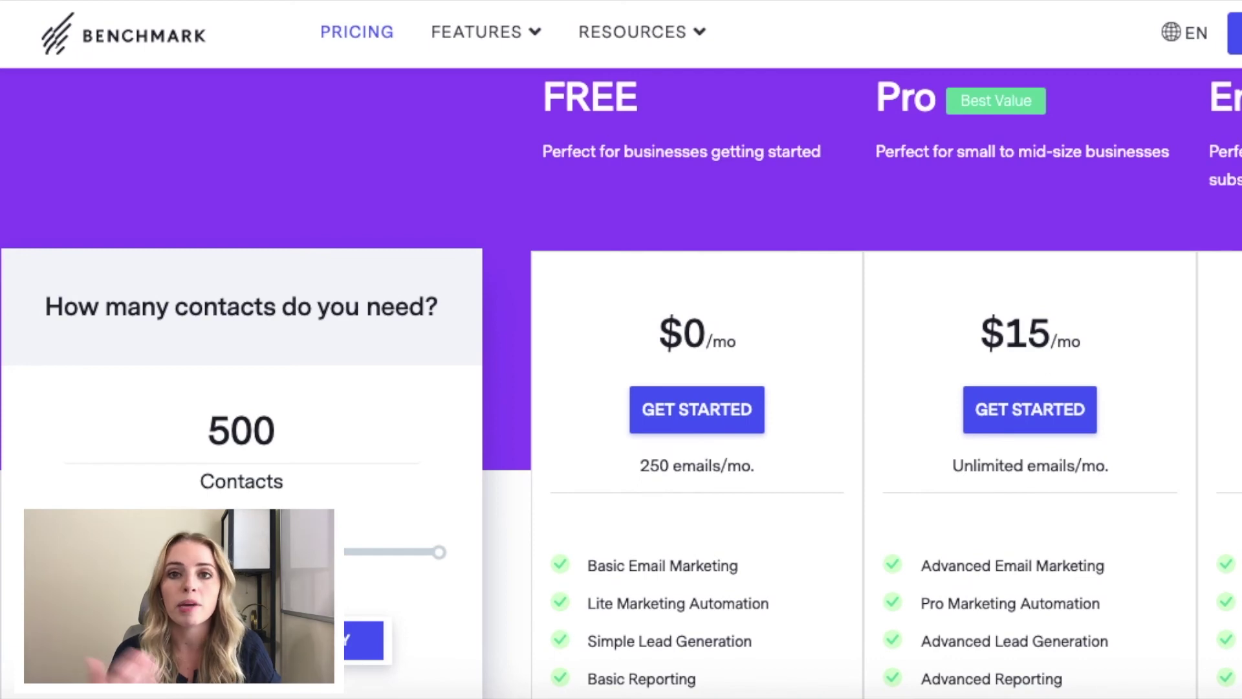
{"action": "left_click", "coordinate": [170, 641]}
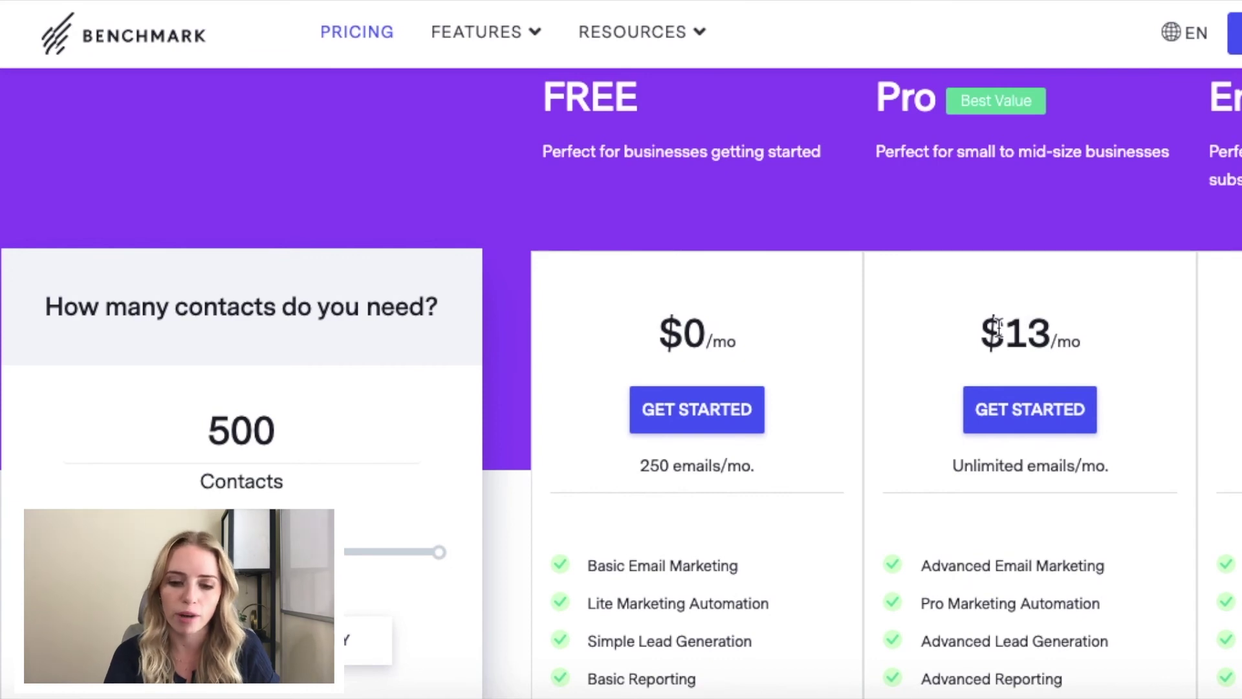
{"action": "scroll", "coordinate": [998, 329], "scroll_direction": "down", "scroll_amount": 3}
{"action": "scroll", "coordinate": [999, 332], "scroll_direction": "down", "scroll_amount": 1}
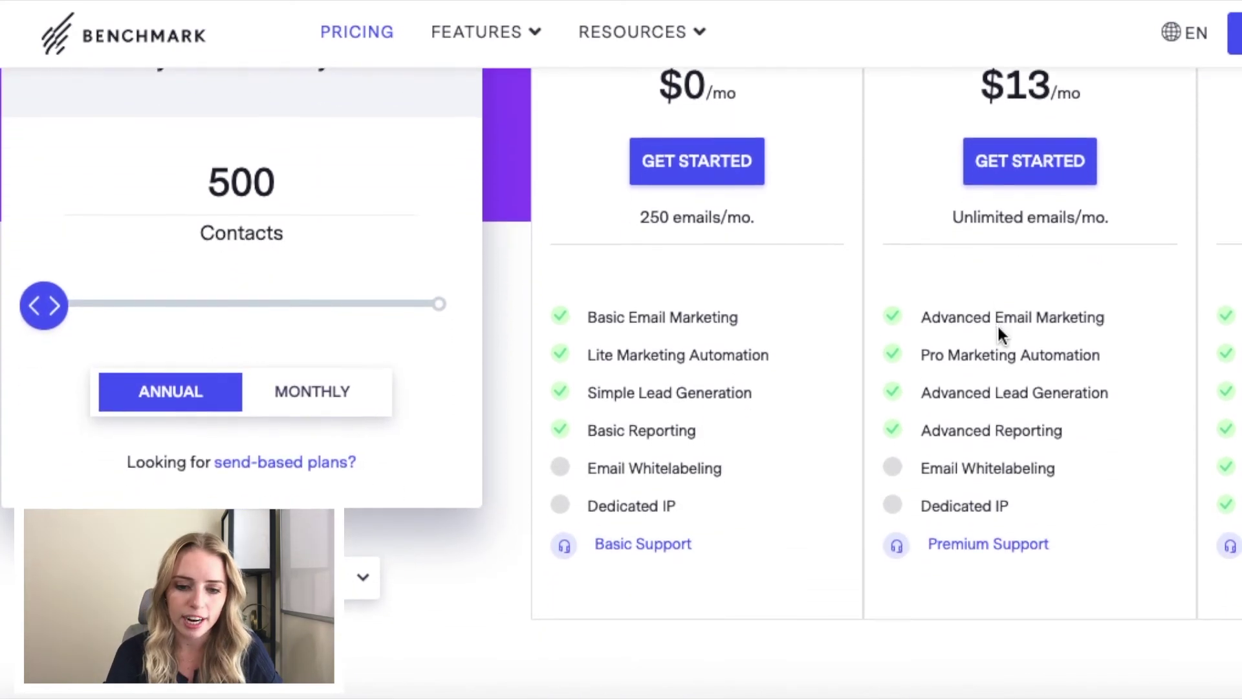
{"action": "scroll", "coordinate": [999, 334], "scroll_direction": "down", "scroll_amount": 10}
{"action": "scroll", "coordinate": [999, 329], "scroll_direction": "down", "scroll_amount": 1}
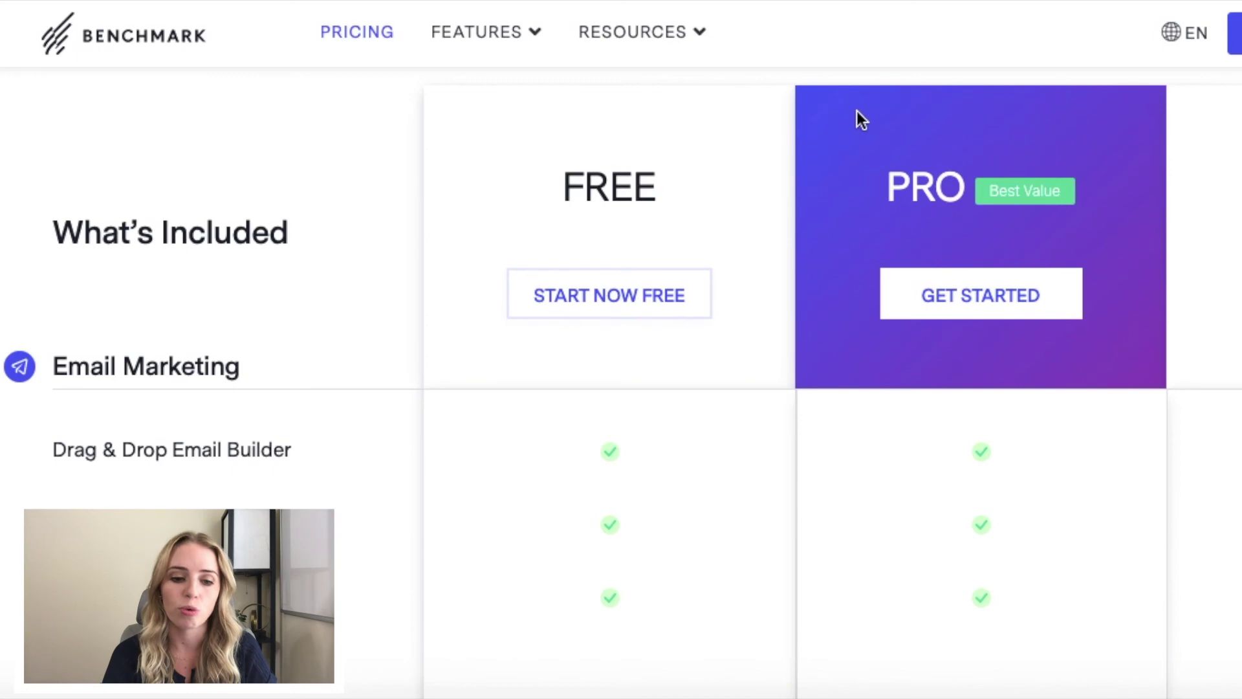
Step: Scroll through the FREE versus PRO comparison table down to the storage rows
{"action": "scroll", "coordinate": [741, 186], "scroll_direction": "down", "scroll_amount": 4}
{"action": "scroll", "coordinate": [627, 205], "scroll_direction": "up", "scroll_amount": 1}
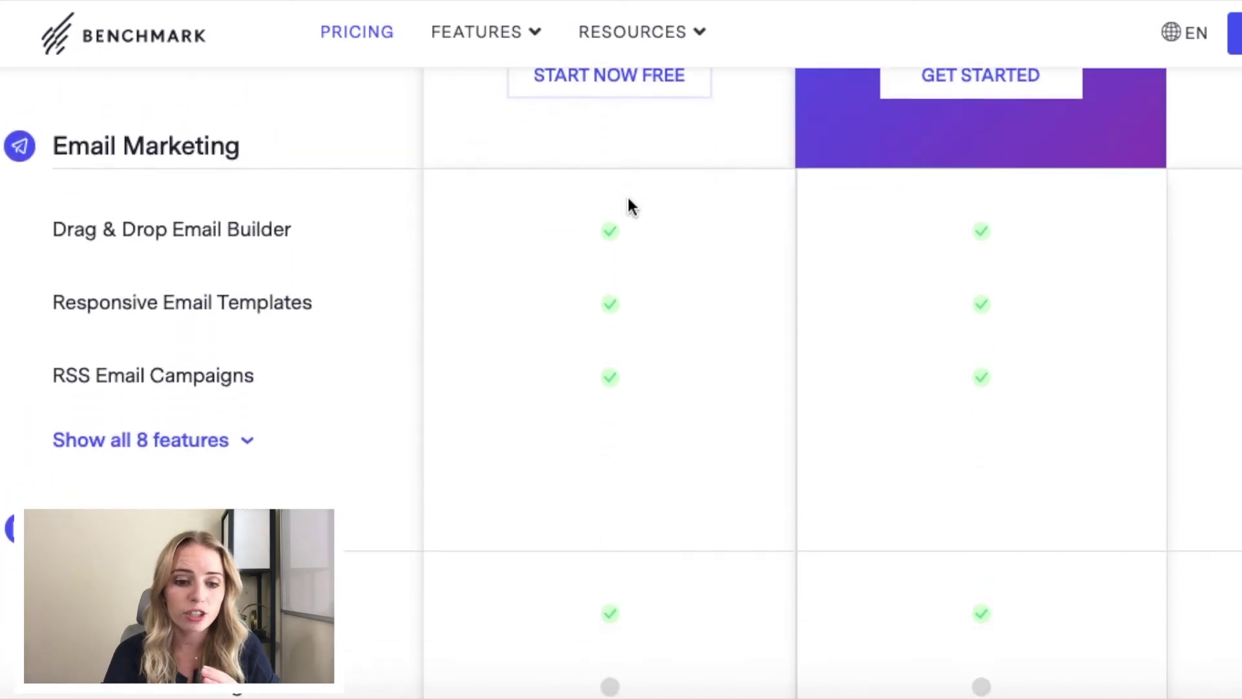
{"action": "scroll", "coordinate": [627, 204], "scroll_direction": "down", "scroll_amount": 4}
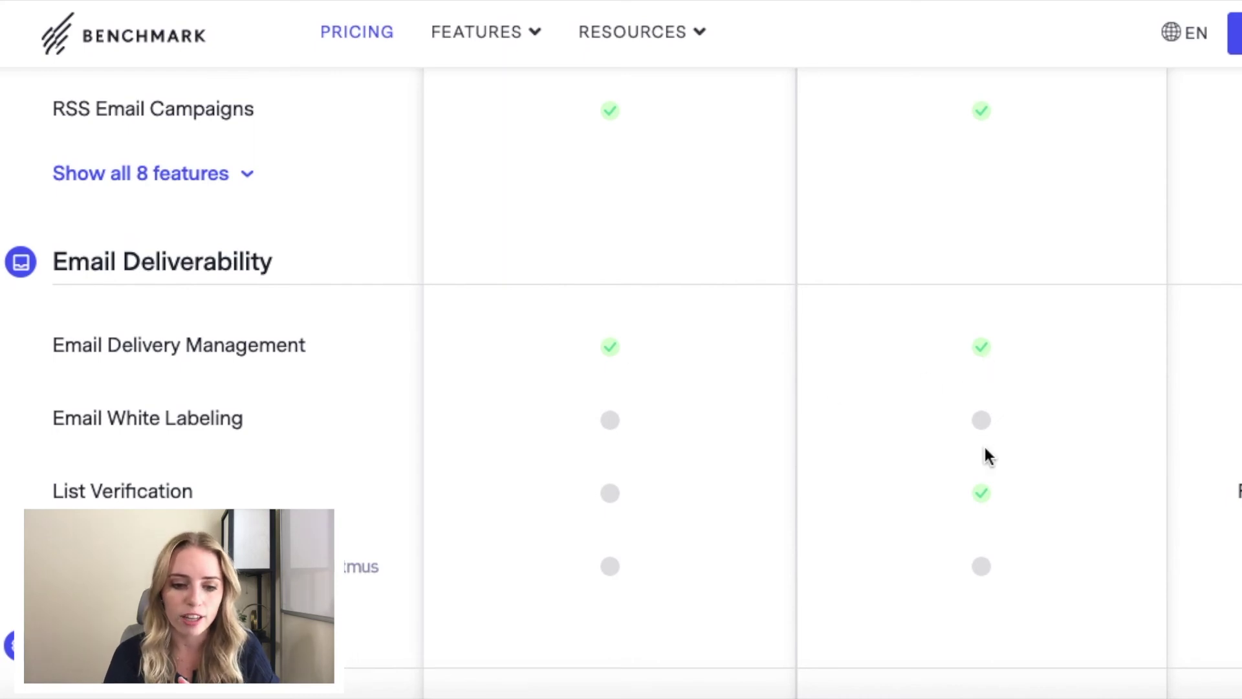
{"action": "scroll", "coordinate": [970, 508], "scroll_direction": "down", "scroll_amount": 1}
{"action": "scroll", "coordinate": [968, 503], "scroll_direction": "down", "scroll_amount": 6}
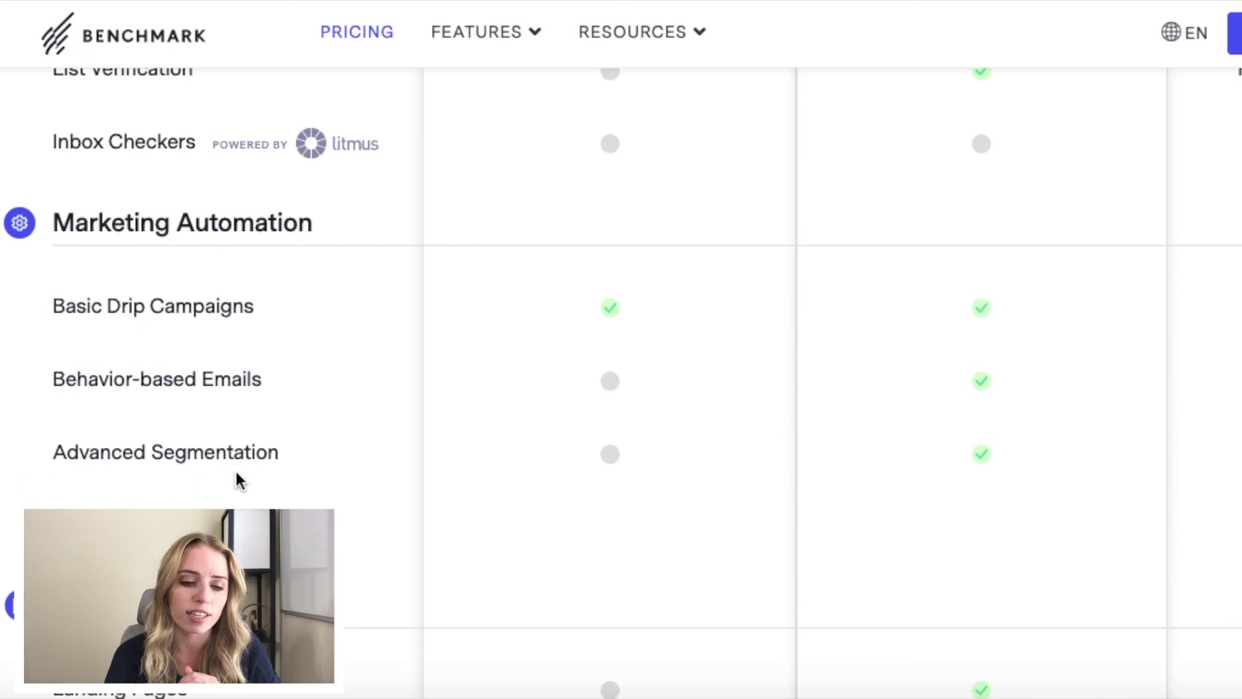
{"action": "scroll", "coordinate": [646, 450], "scroll_direction": "down", "scroll_amount": 3}
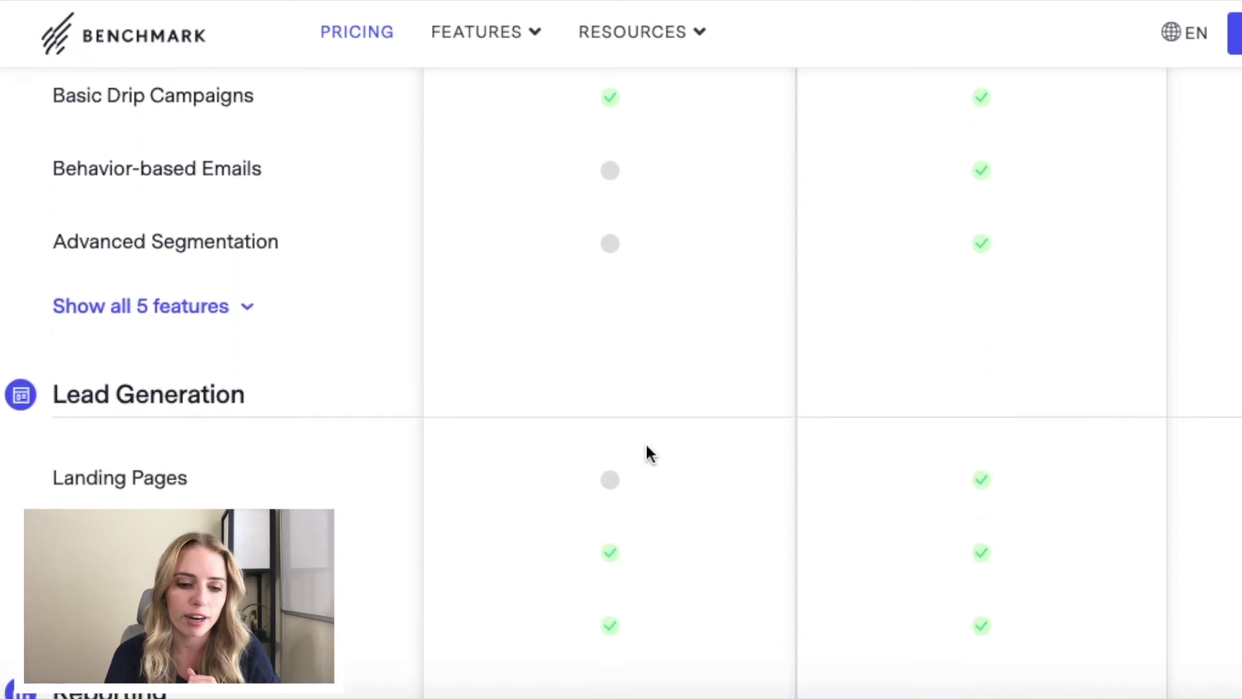
{"action": "scroll", "coordinate": [649, 453], "scroll_direction": "down", "scroll_amount": 15}
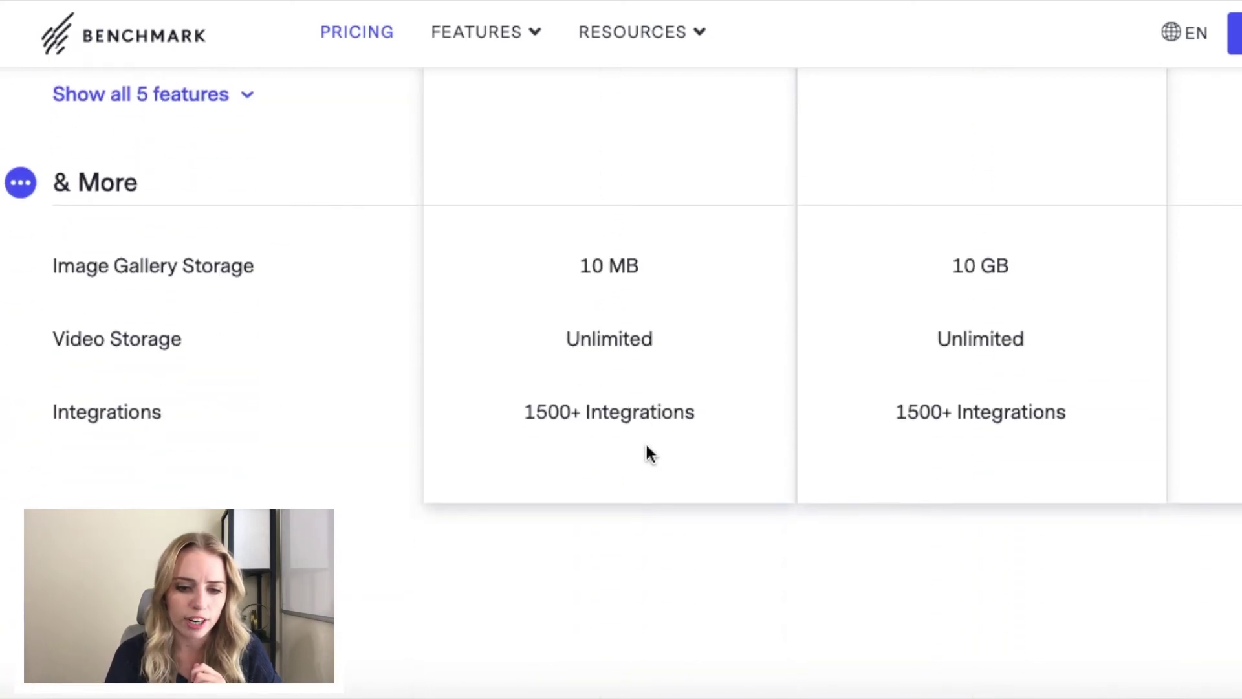
{"action": "scroll", "coordinate": [647, 452], "scroll_direction": "up", "scroll_amount": 1}
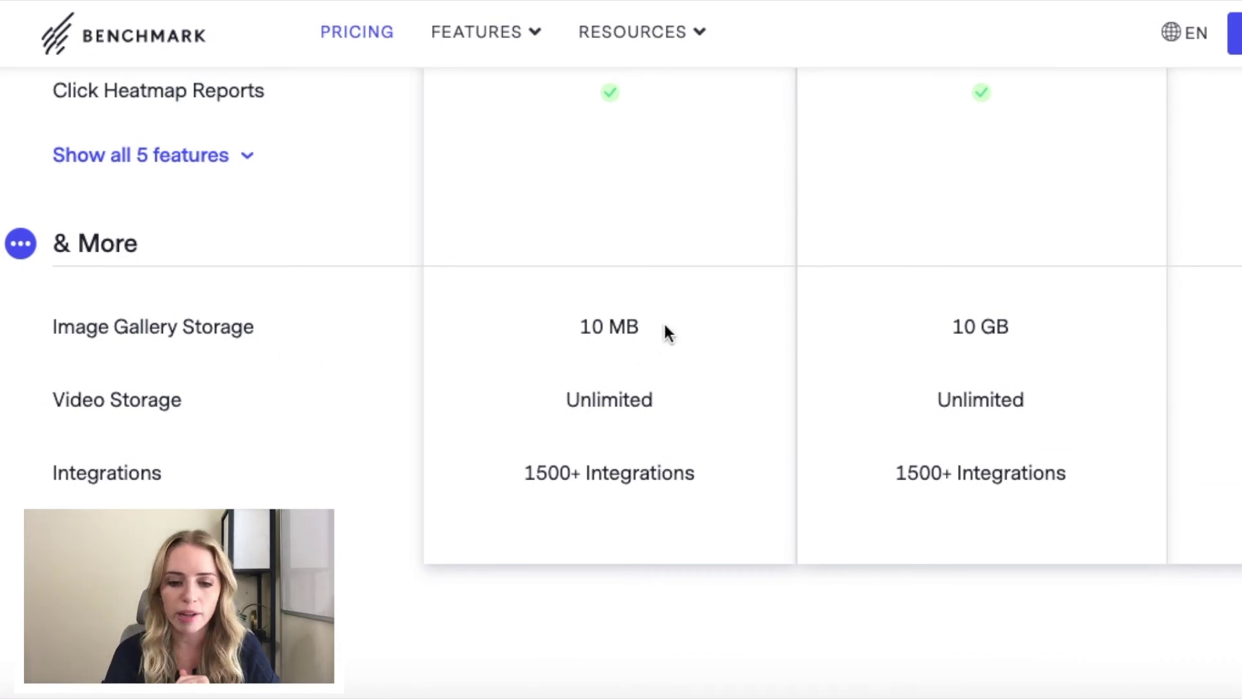
Step: Highlight the FREE plan's 10 MB and PRO plan's 10 GB image storage, then continue past the table
{"action": "left_click_drag", "start_coordinate": [572, 328], "coordinate": [644, 332]}
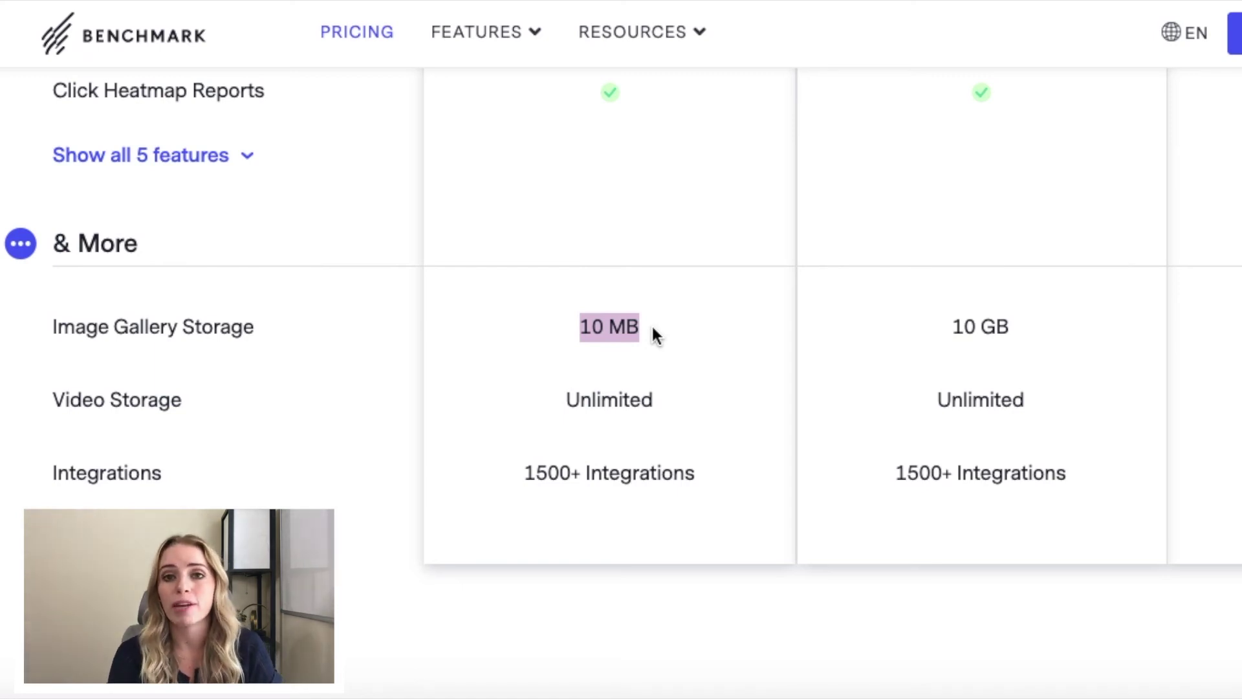
{"action": "left_click", "coordinate": [653, 328]}
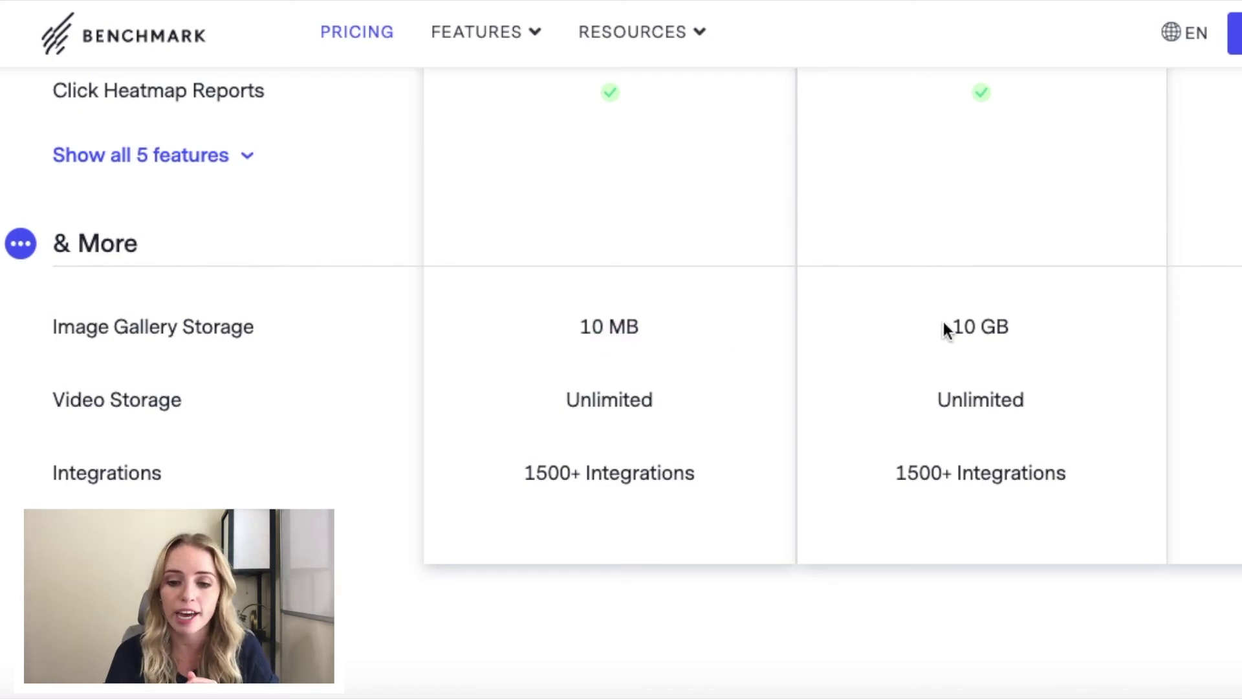
{"action": "left_click_drag", "start_coordinate": [948, 330], "coordinate": [1040, 338]}
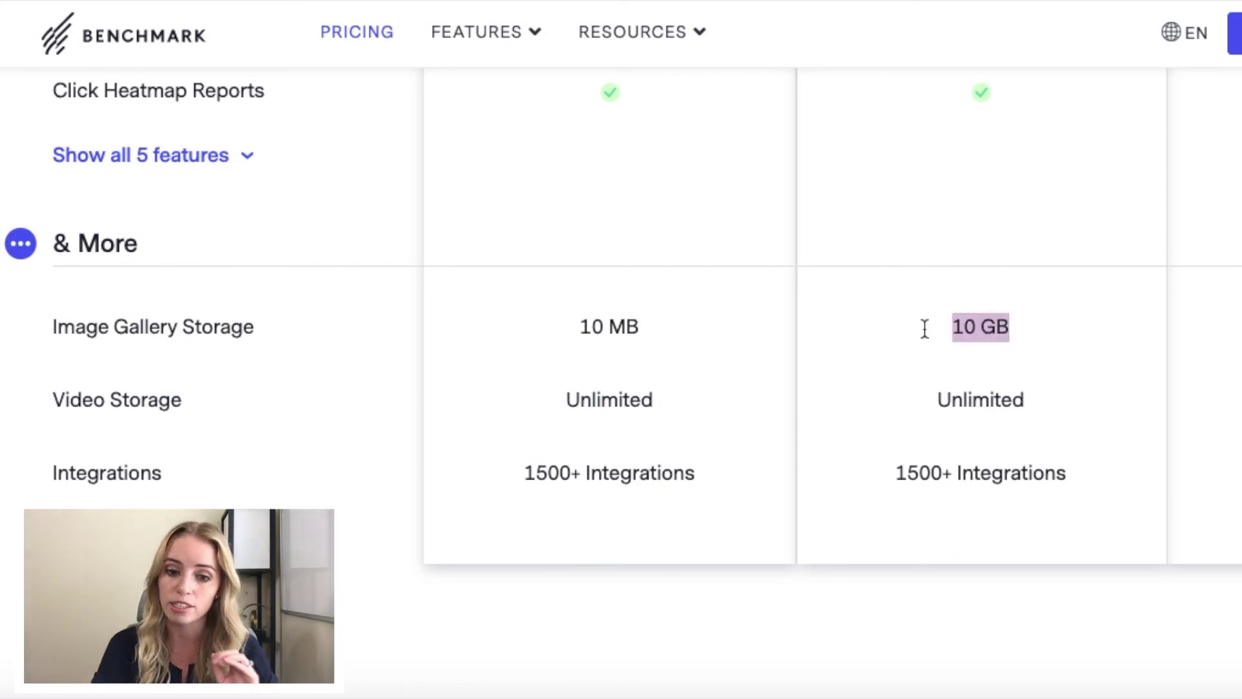
{"action": "left_click", "coordinate": [668, 330]}
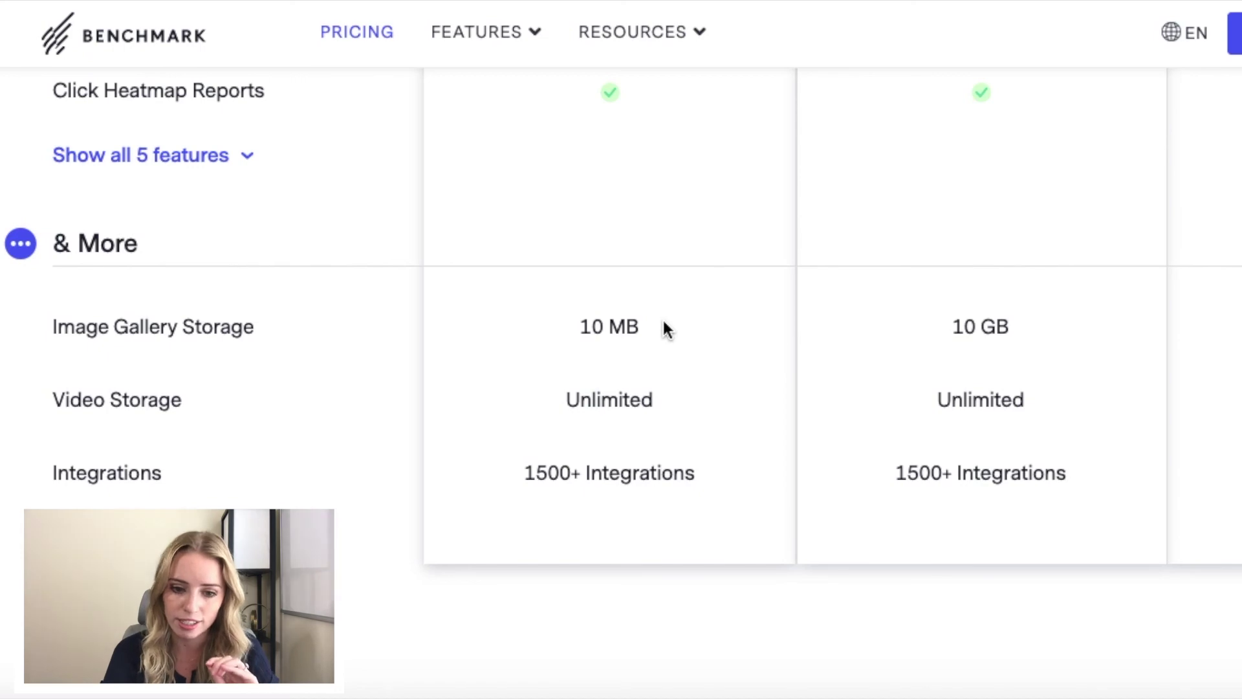
{"action": "scroll", "coordinate": [668, 330], "scroll_direction": "down", "scroll_amount": 15}
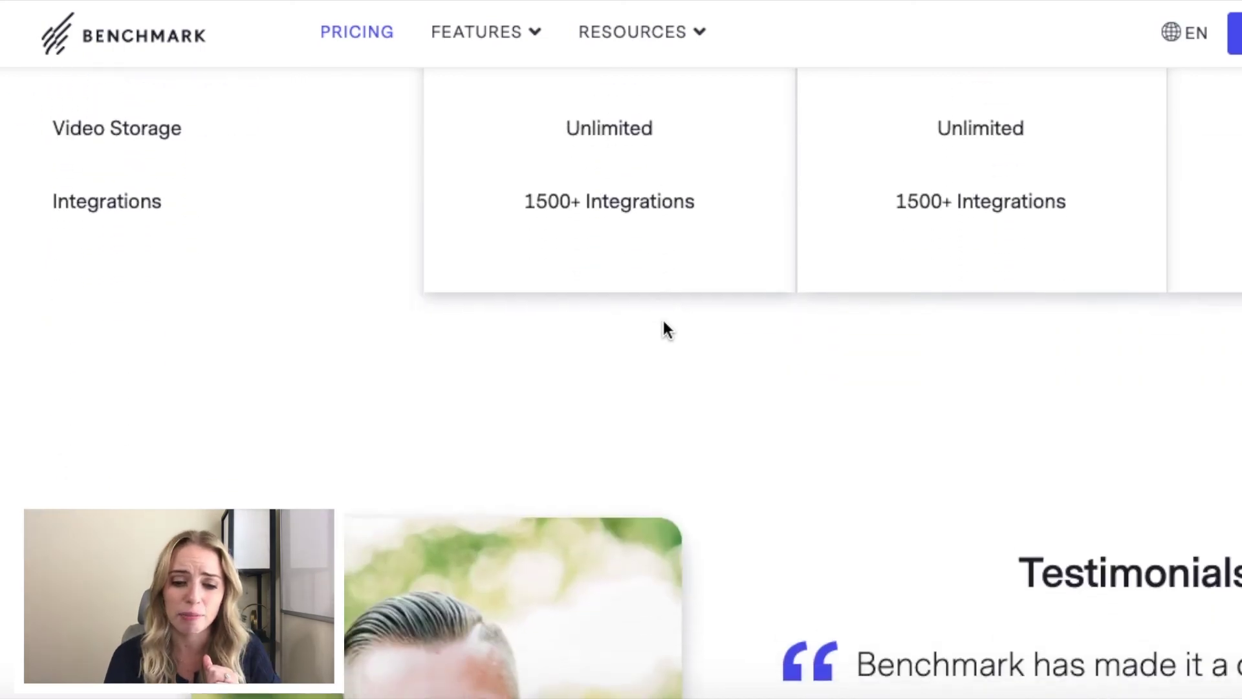
Step: Scroll the pricing page to Add-ons, where List Verification costs $3.00 per 1,000 contacts
{"action": "scroll", "coordinate": [664, 323], "scroll_direction": "down", "scroll_amount": 3}
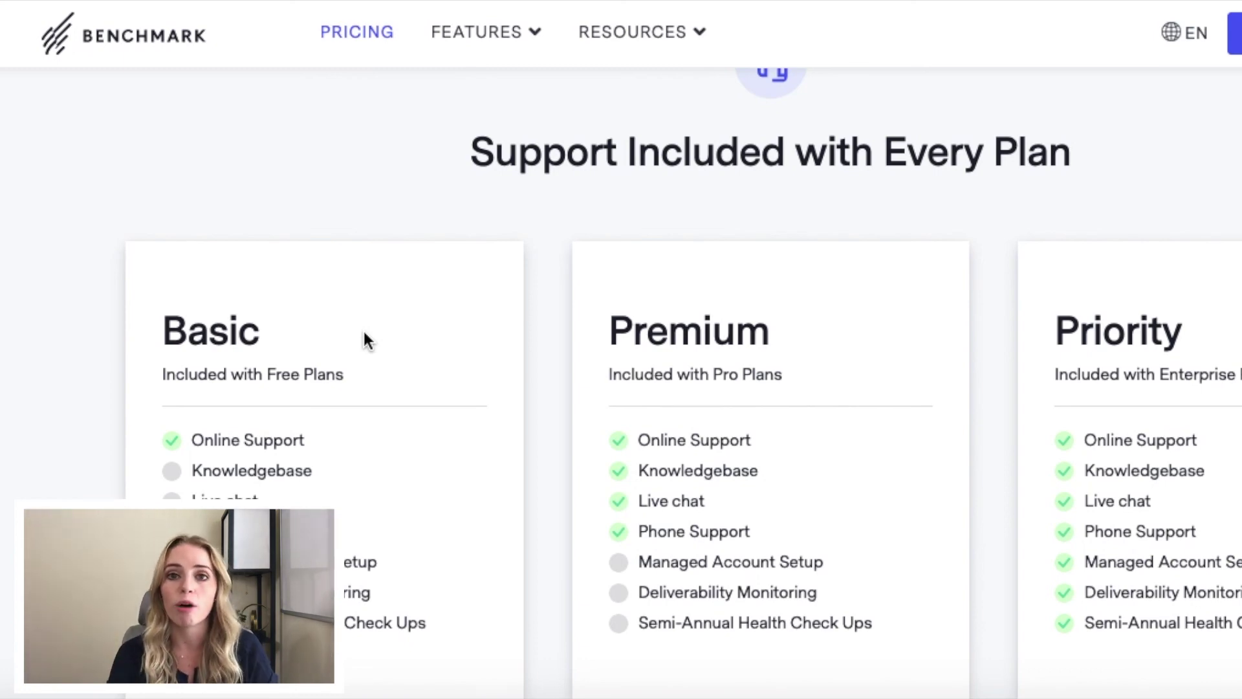
{"action": "scroll", "coordinate": [366, 341], "scroll_direction": "down", "scroll_amount": 15}
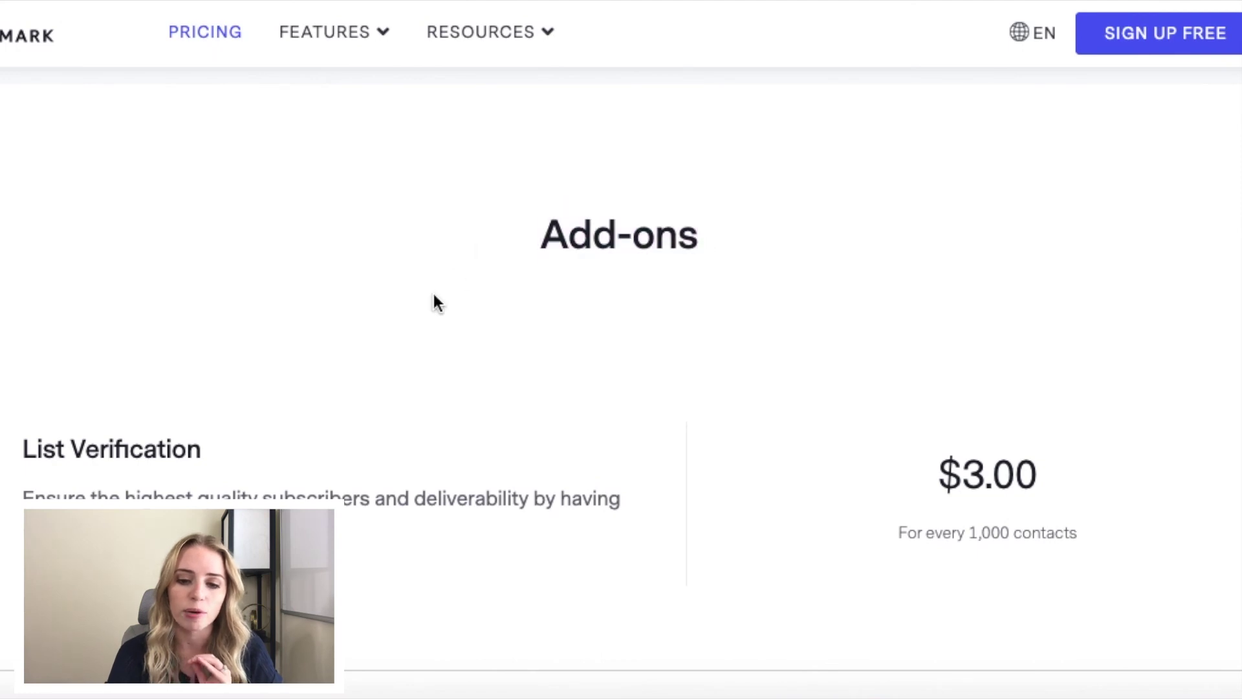
Step: Review Image Hosting, Dedicated IP and Inbox Checkers prices, then return to the Basic, Premium and Priority support cards
{"action": "scroll", "coordinate": [434, 295], "scroll_direction": "down", "scroll_amount": 2}
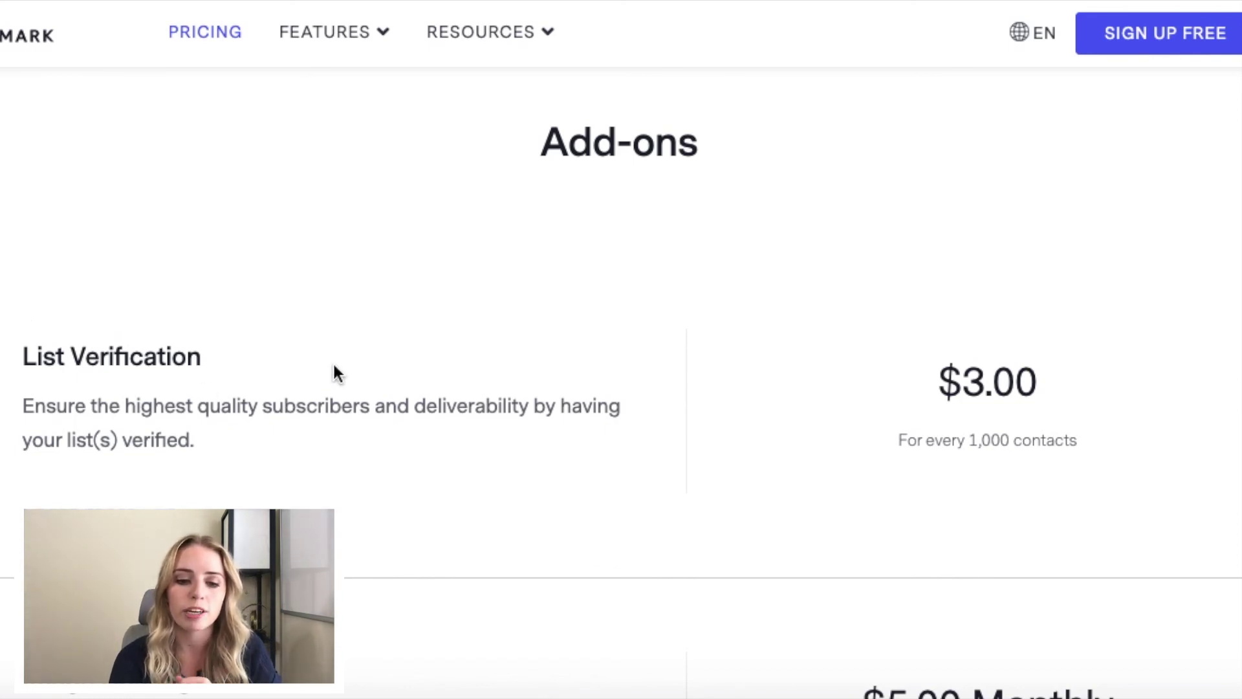
{"action": "scroll", "coordinate": [337, 374], "scroll_direction": "down", "scroll_amount": 3}
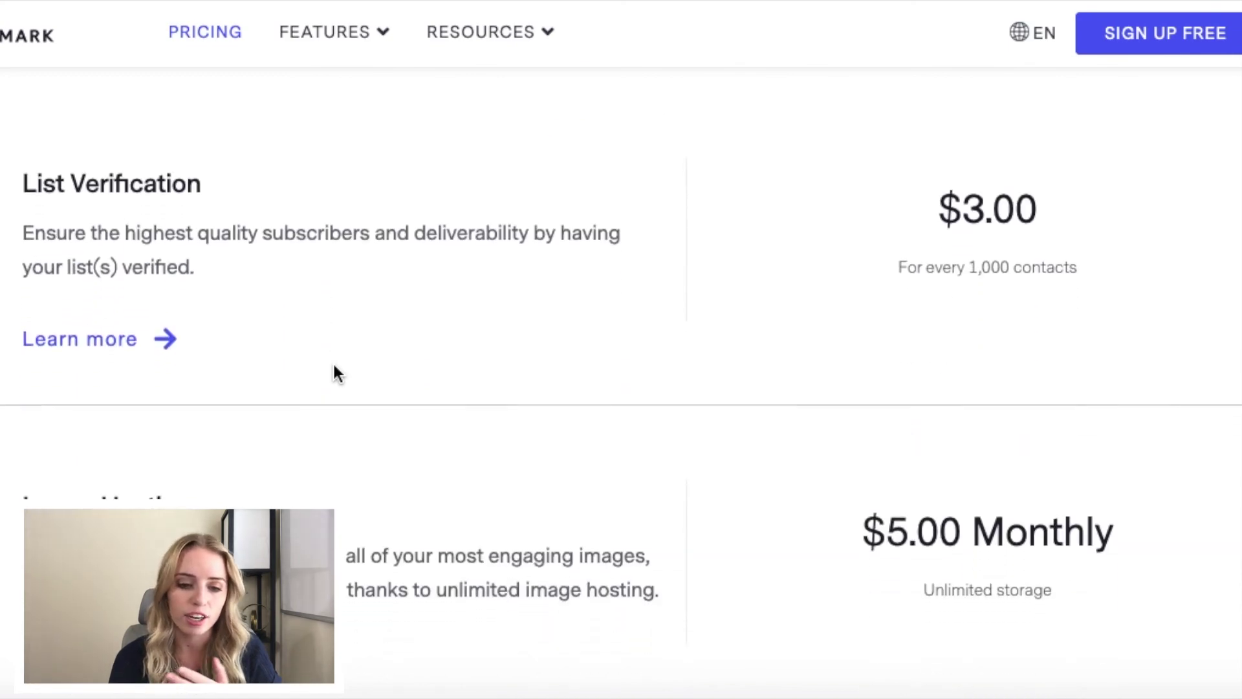
{"action": "scroll", "coordinate": [379, 512], "scroll_direction": "down", "scroll_amount": 3}
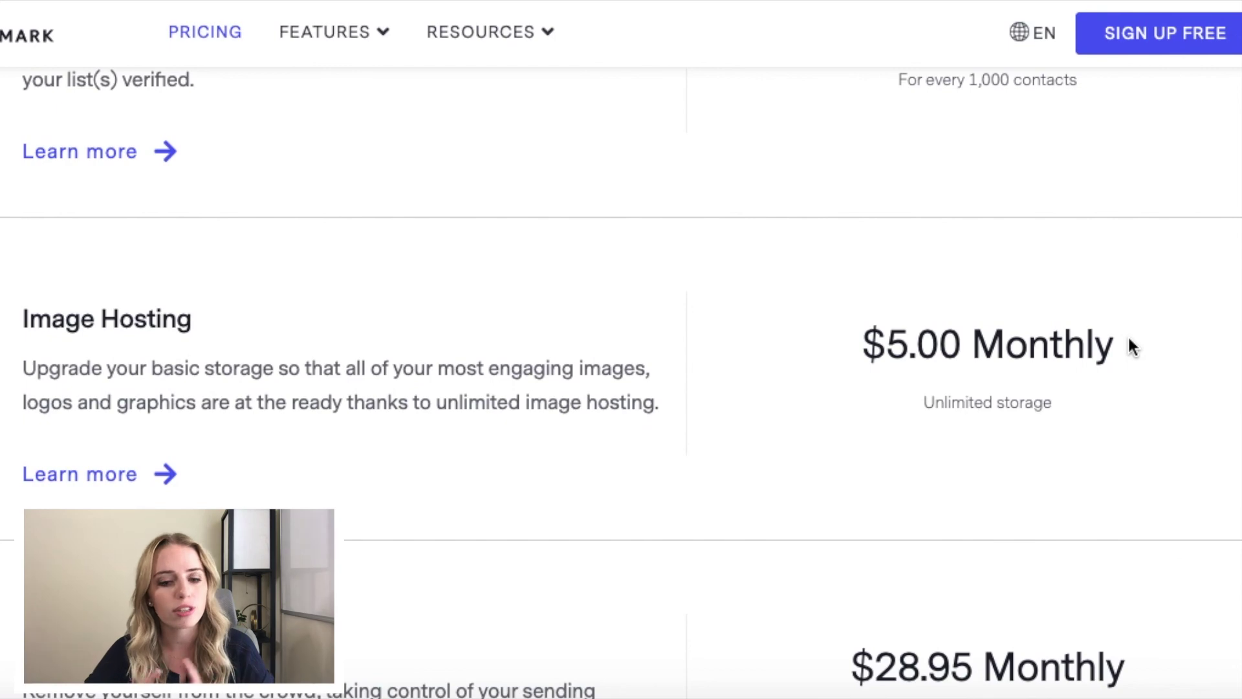
{"action": "scroll", "coordinate": [1128, 338], "scroll_direction": "down", "scroll_amount": 7}
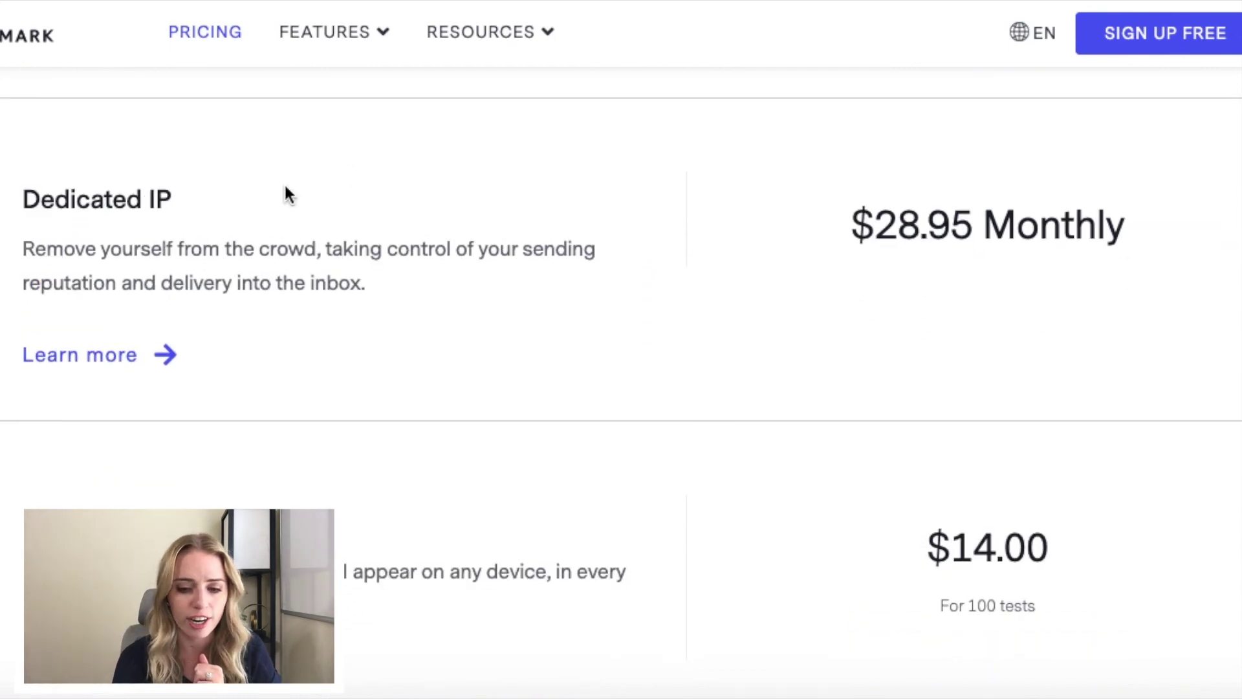
{"action": "scroll", "coordinate": [326, 357], "scroll_direction": "down", "scroll_amount": 1}
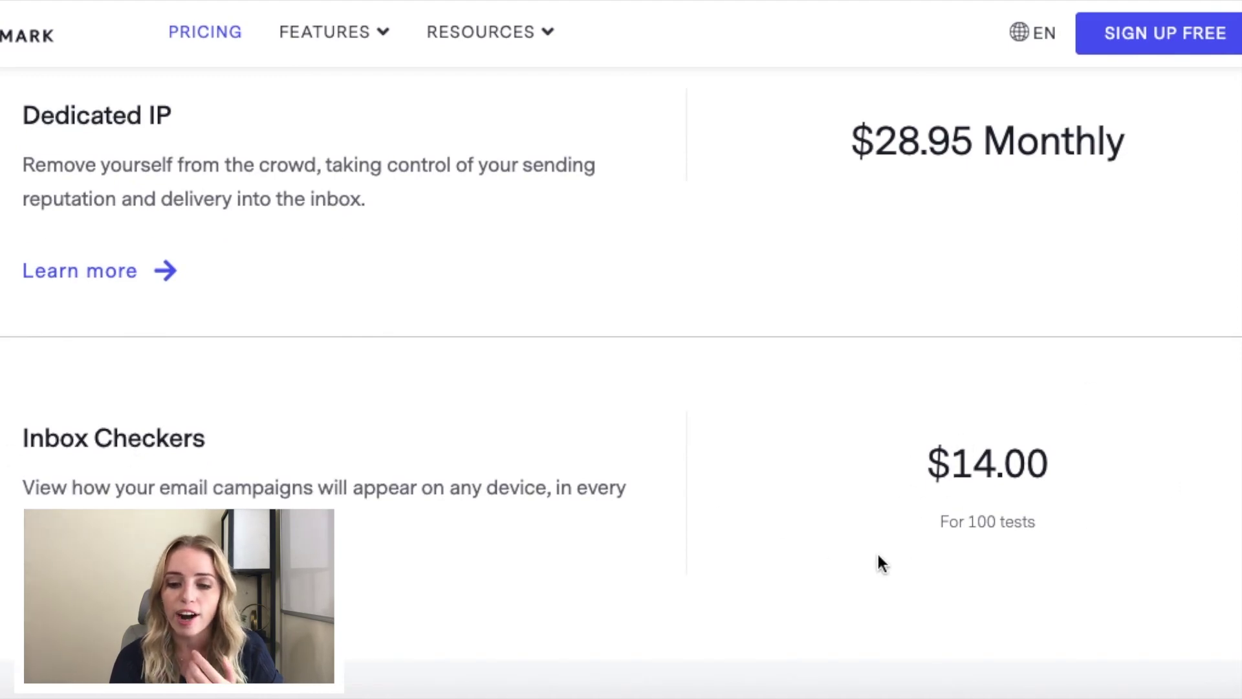
{"action": "scroll", "coordinate": [1046, 545], "scroll_direction": "down", "scroll_amount": 2}
{"action": "scroll", "coordinate": [1046, 545], "scroll_direction": "up", "scroll_amount": 18}
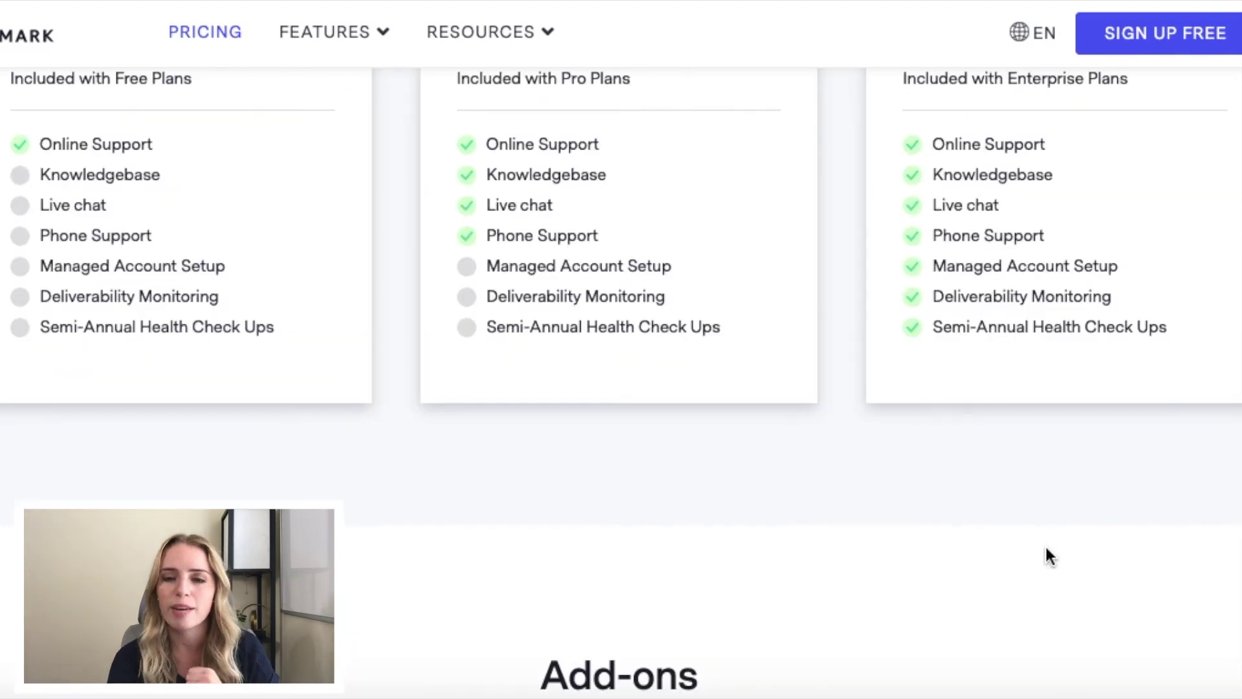